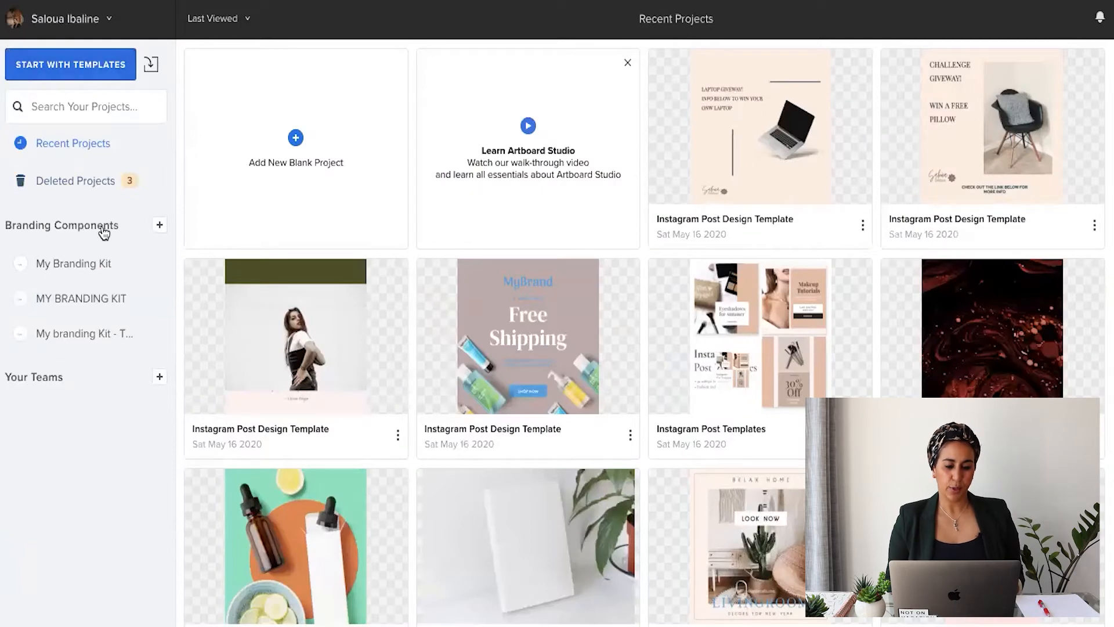
# Step: Create a new brand named MY BRANDING KIT TEST in the branding components
pyautogui.click(159, 226)
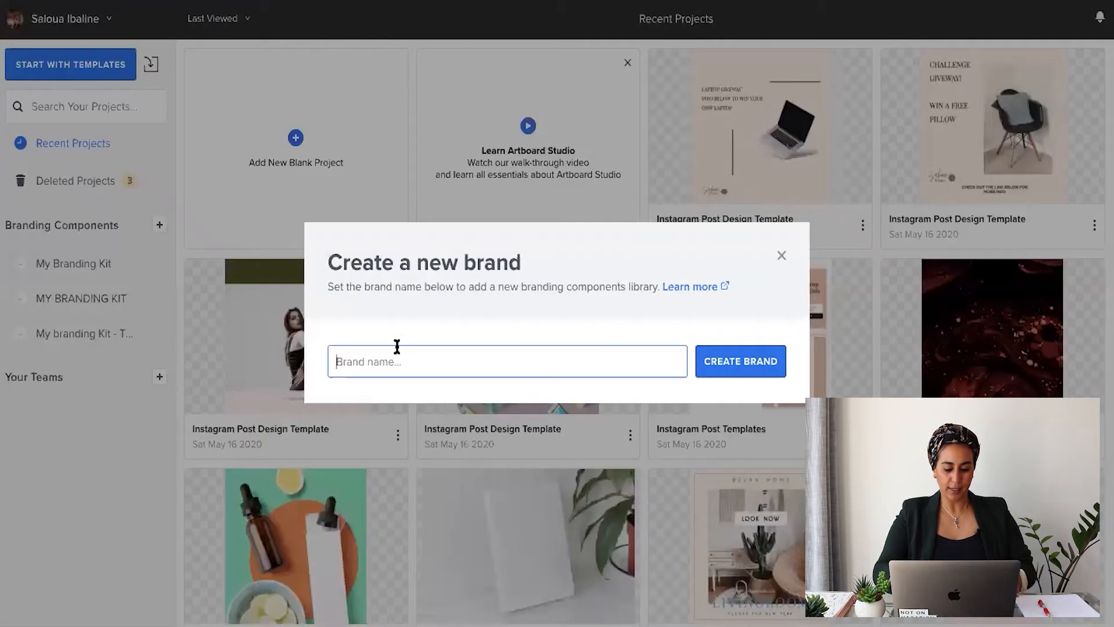
pyautogui.write('Y BRANDING KIT TEST')
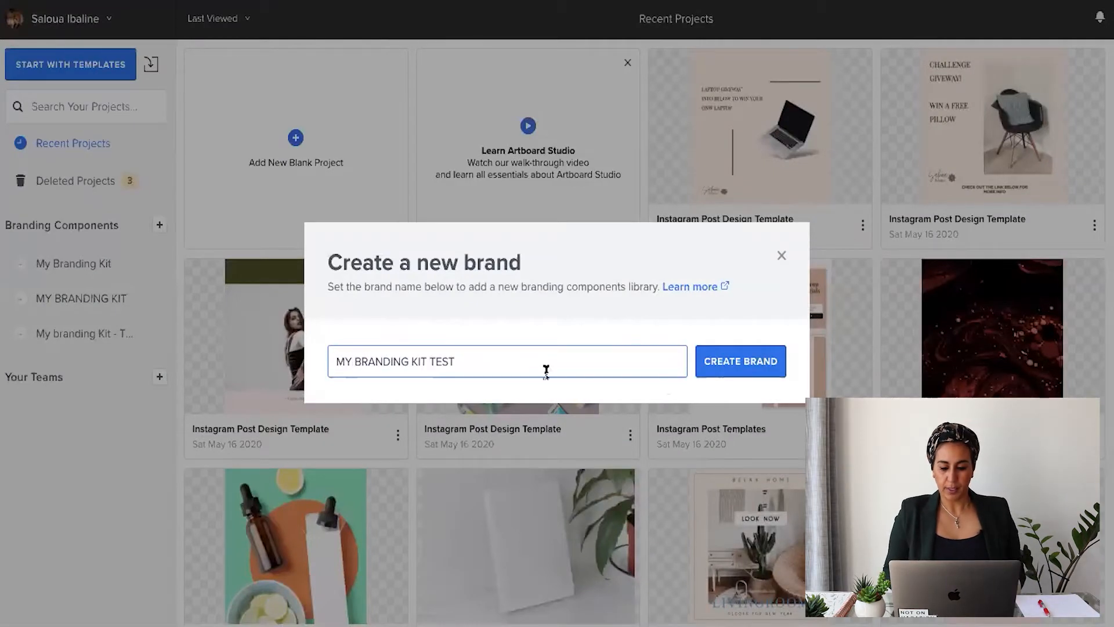
pyautogui.click(731, 368)
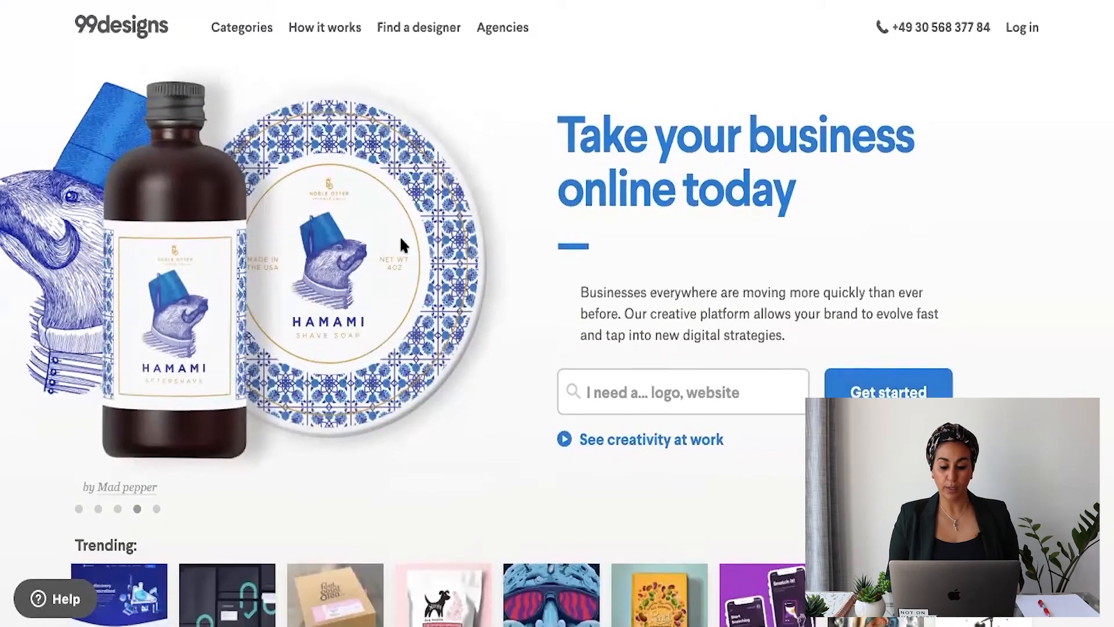
# Step: Look through the 99designs homepage for its ways to get a design
pyautogui.scroll(-10, 403, 244)
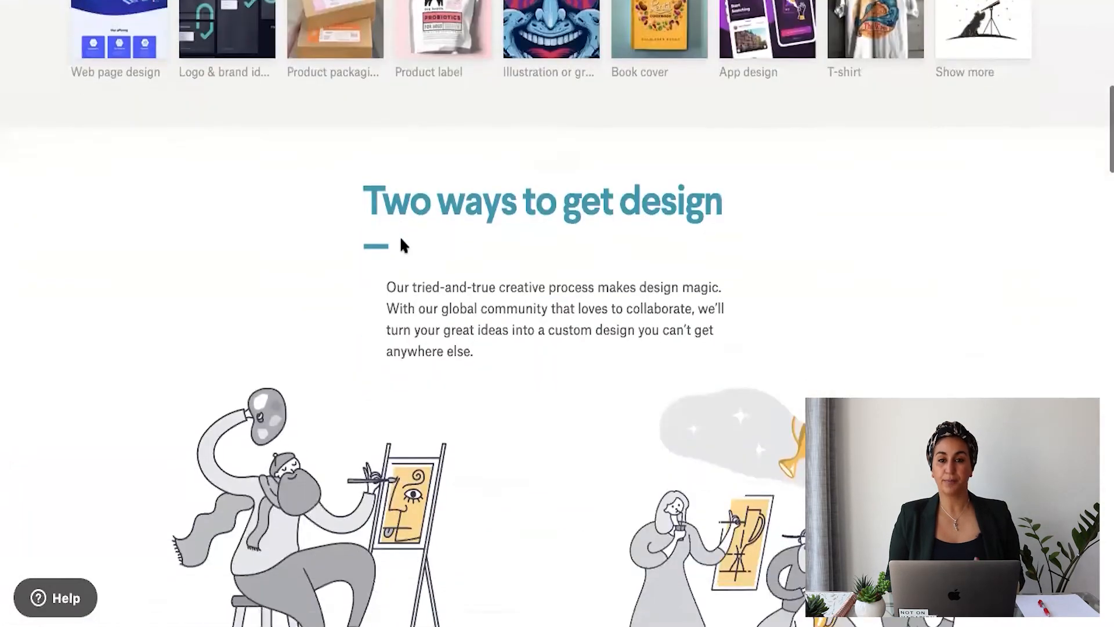
pyautogui.scroll(-4, 403, 244)
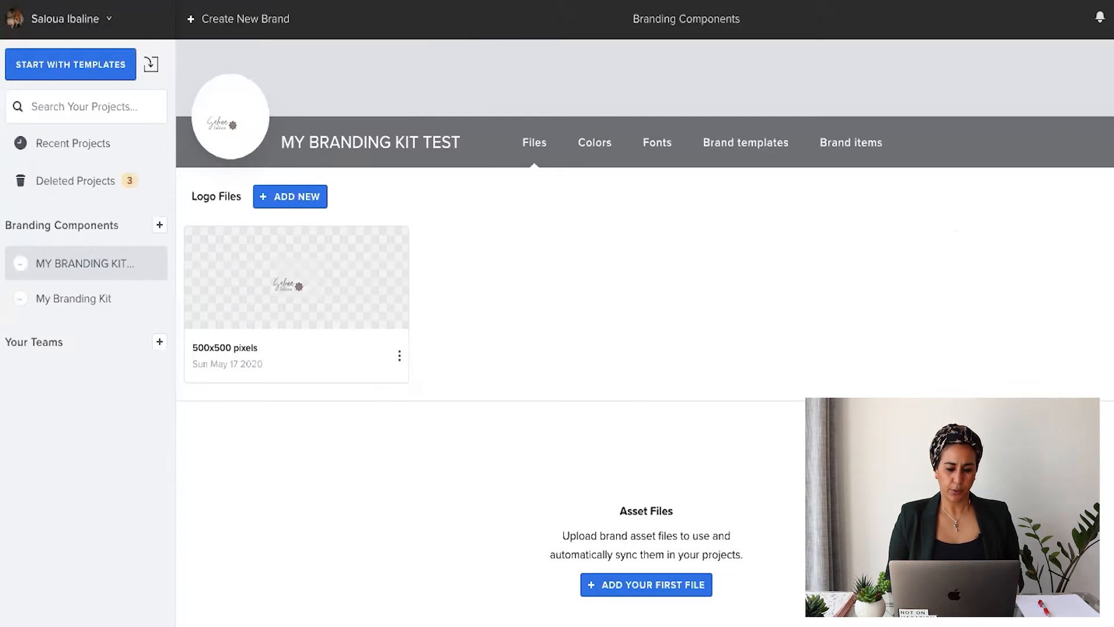
# Step: Show the brand kit's colors section and search Google for the army green color code
pyautogui.click(598, 151)
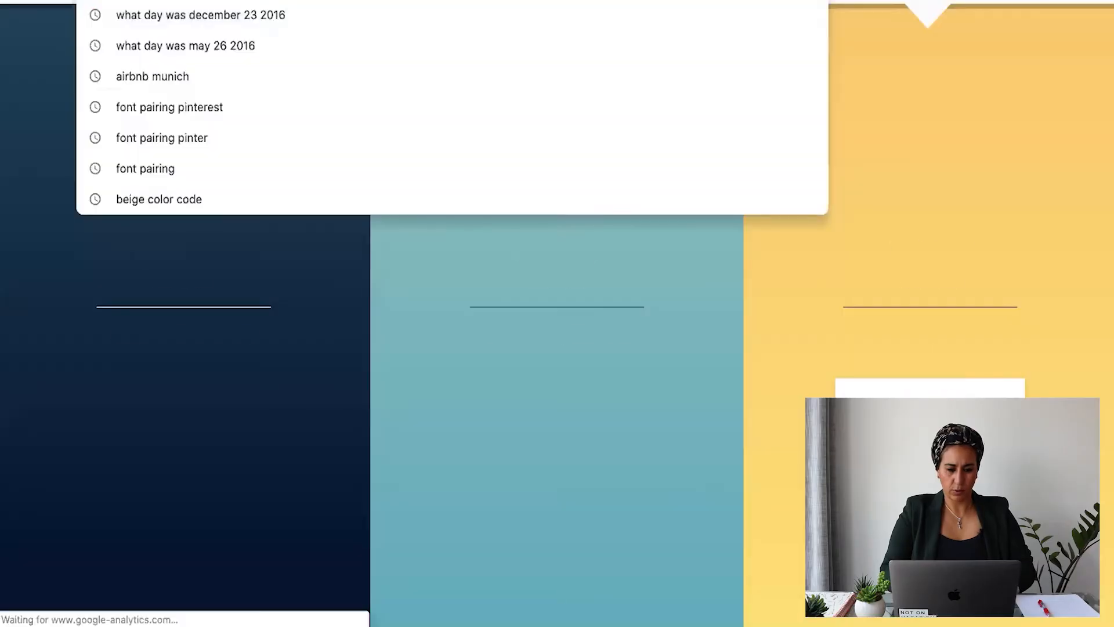
pyautogui.write('google')
pyautogui.press('Return')
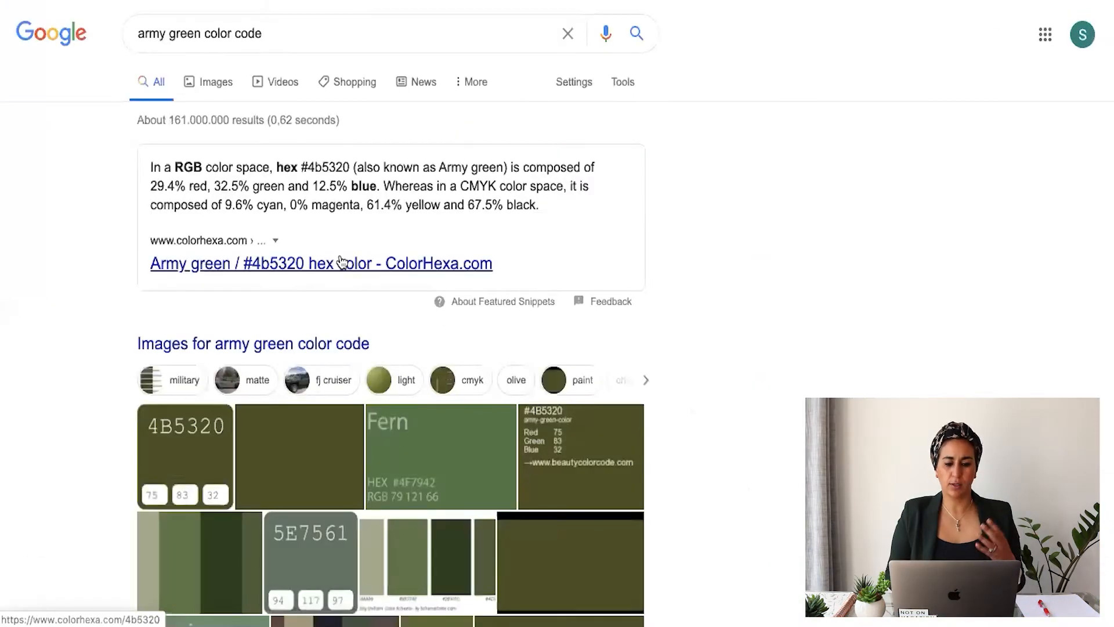
pyautogui.scroll(-1, 340, 255)
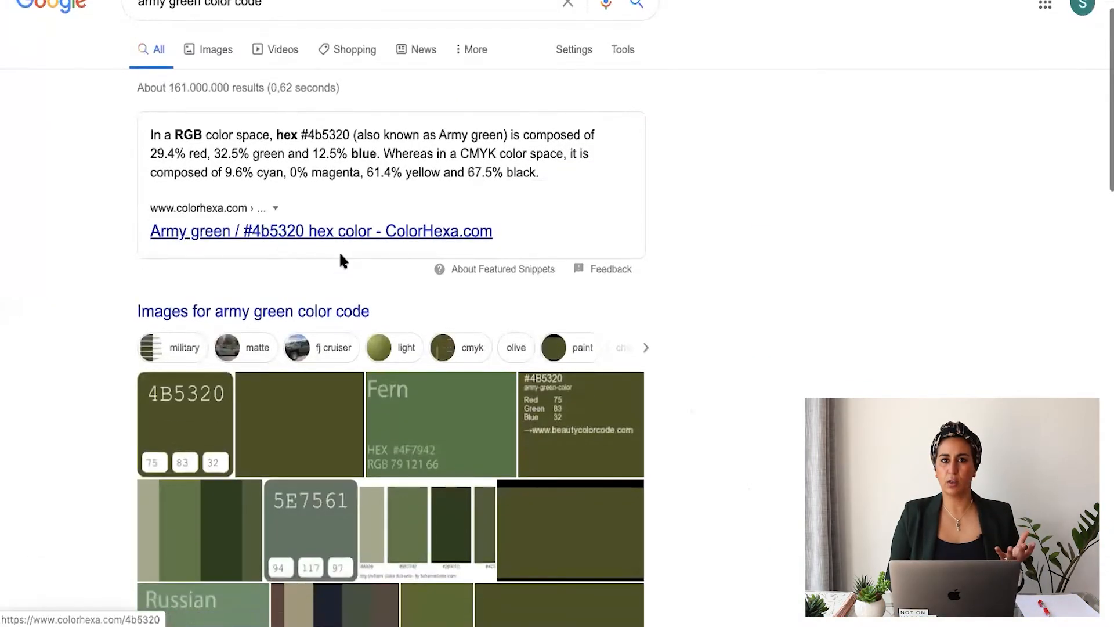
pyautogui.scroll(1, 340, 255)
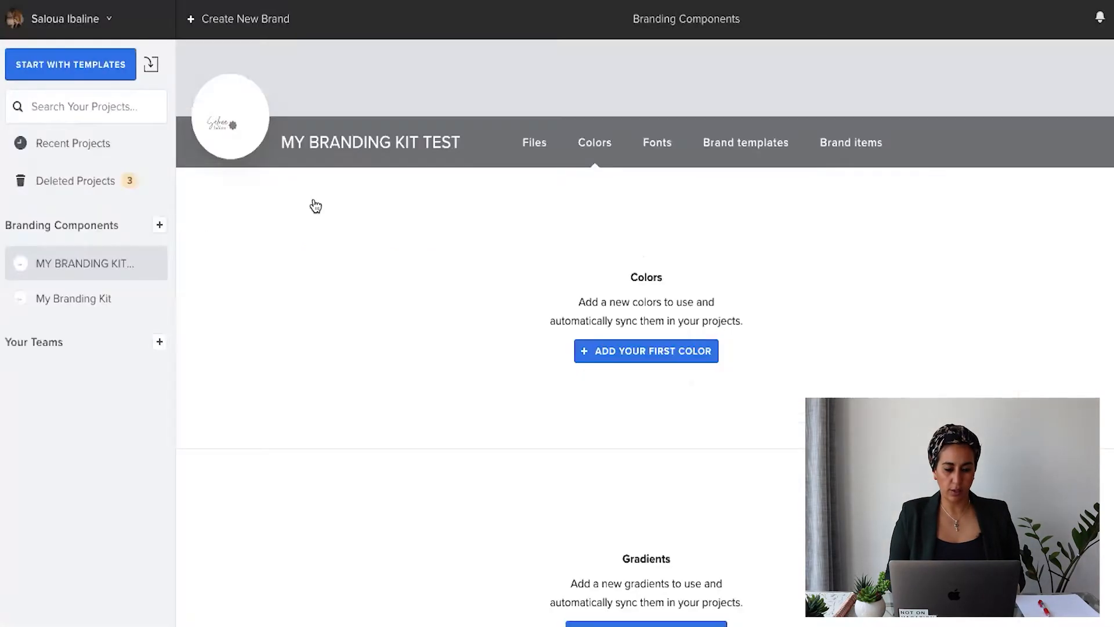
# Step: Add the first brand color to the kit and set its hex code to #4b5320
pyautogui.click(672, 355)
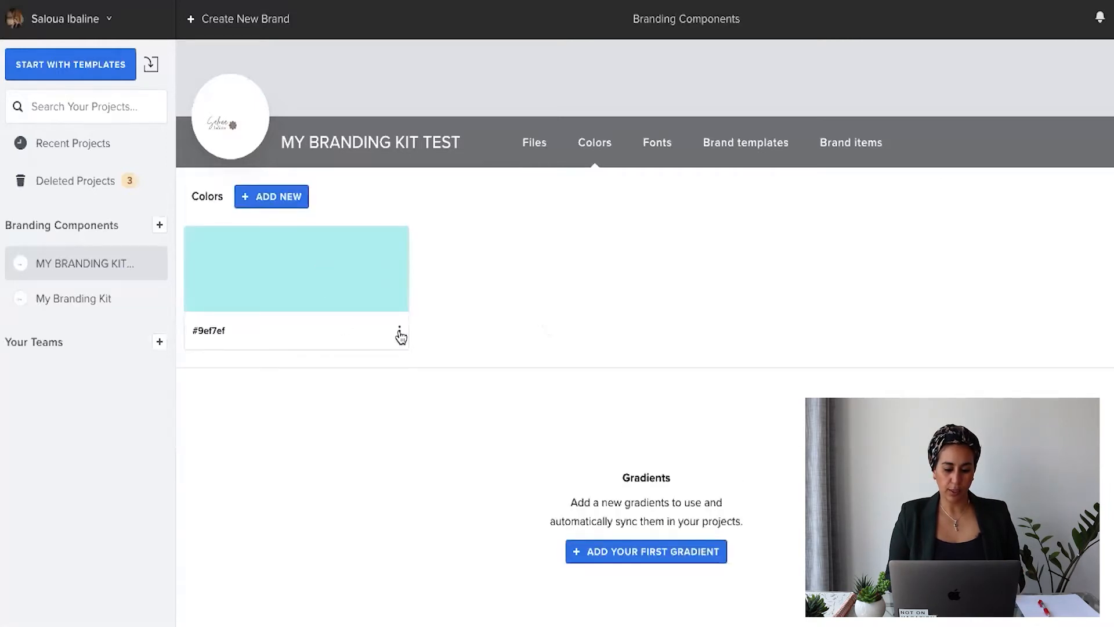
pyautogui.click(399, 335)
pyautogui.click(330, 244)
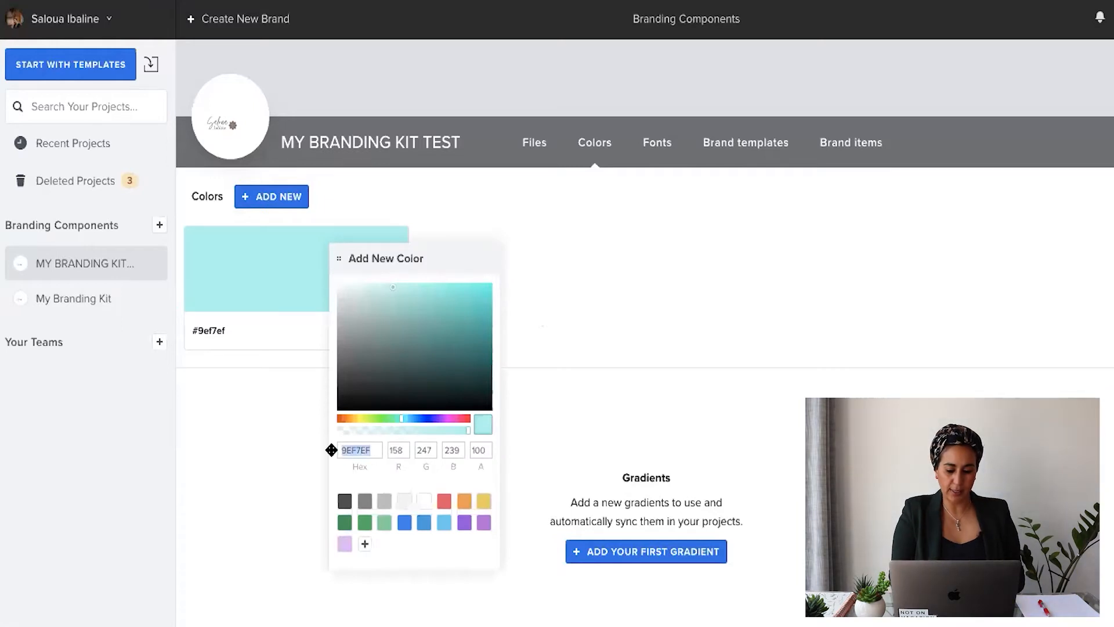
pyautogui.write('#4b5320')
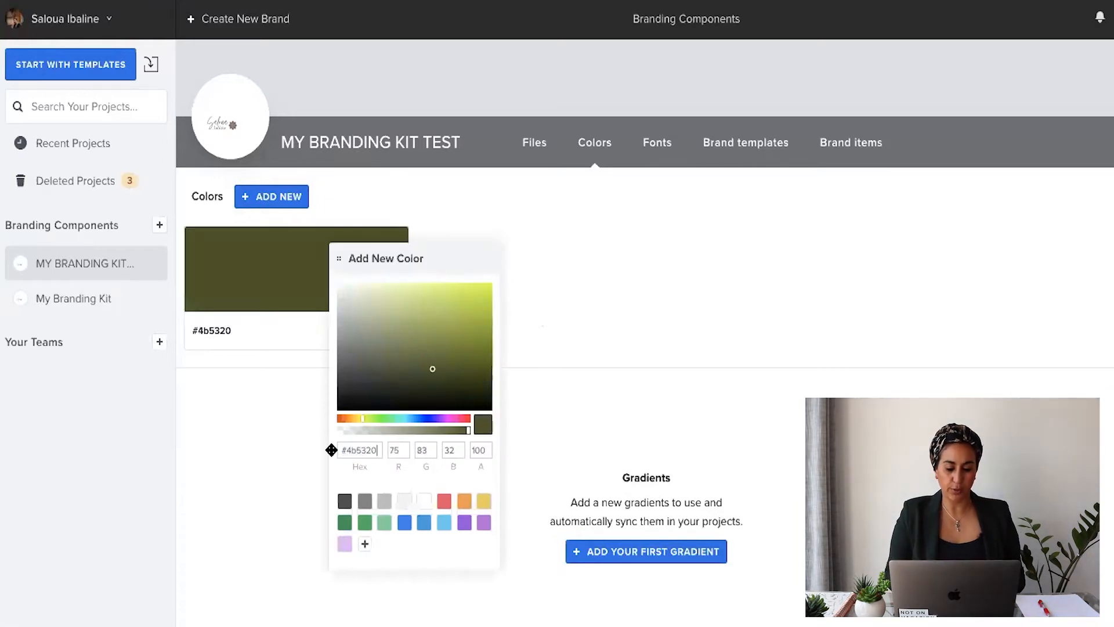
pyautogui.click(298, 446)
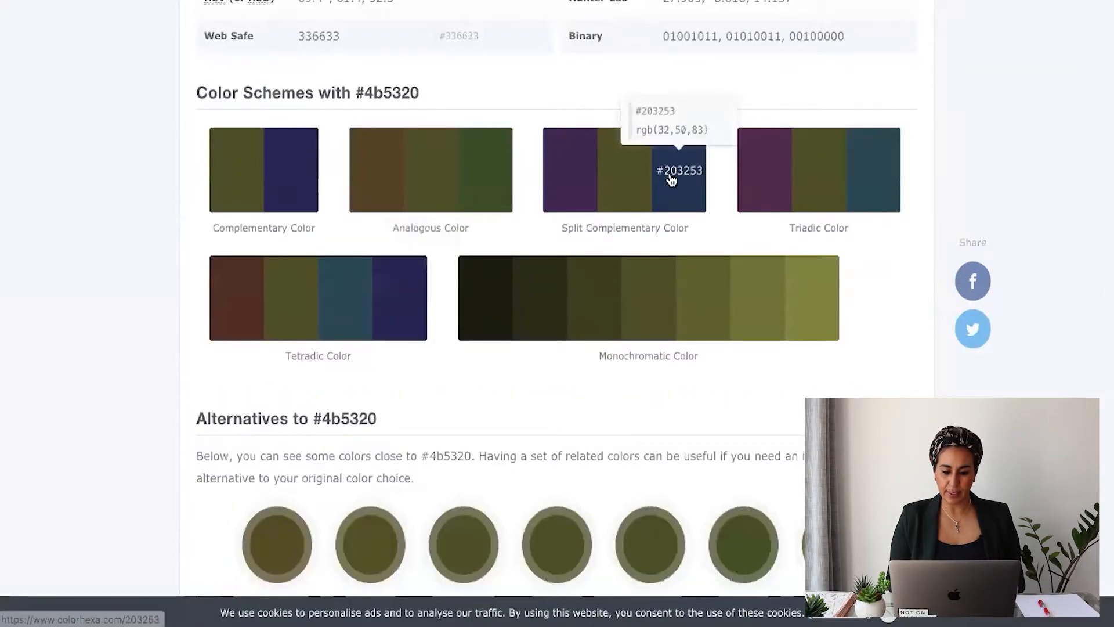
# Step: Explore colors matching #4b5320 on ColorHexa and set the second brand color's hex code to #282053
pyautogui.click(709, 153)
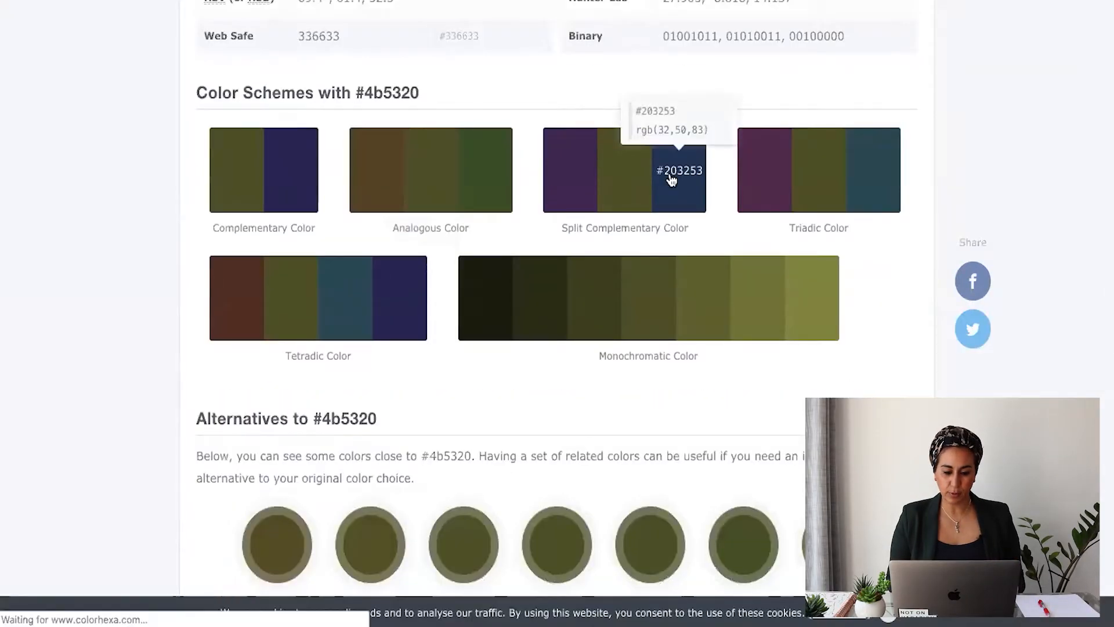
pyautogui.scroll(-9, 461, 365)
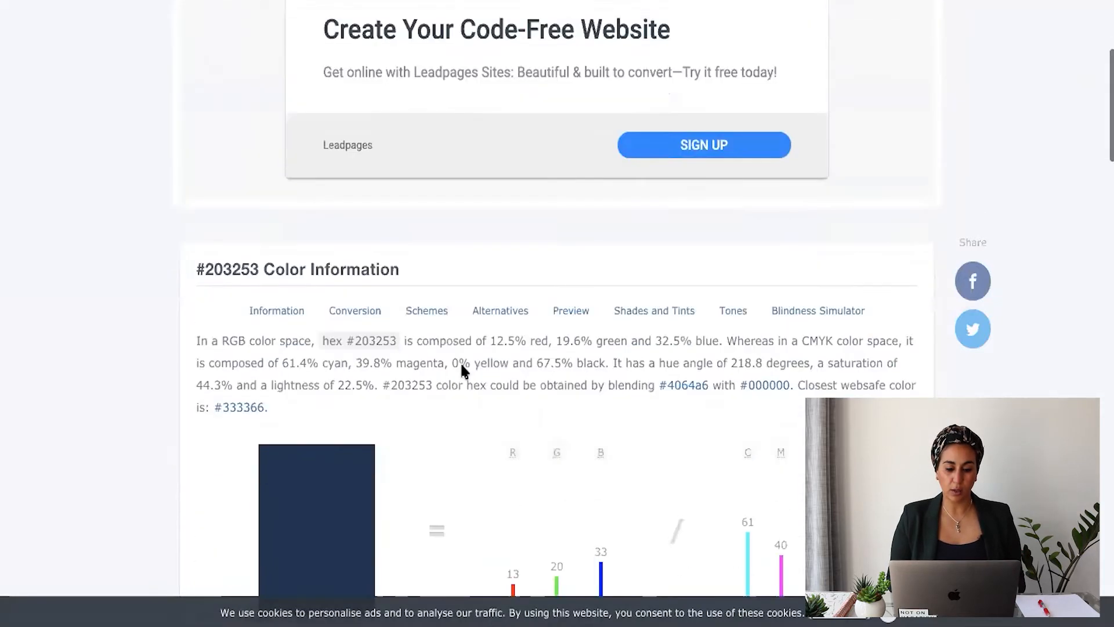
pyautogui.scroll(-4, 463, 371)
pyautogui.scroll(4, 463, 370)
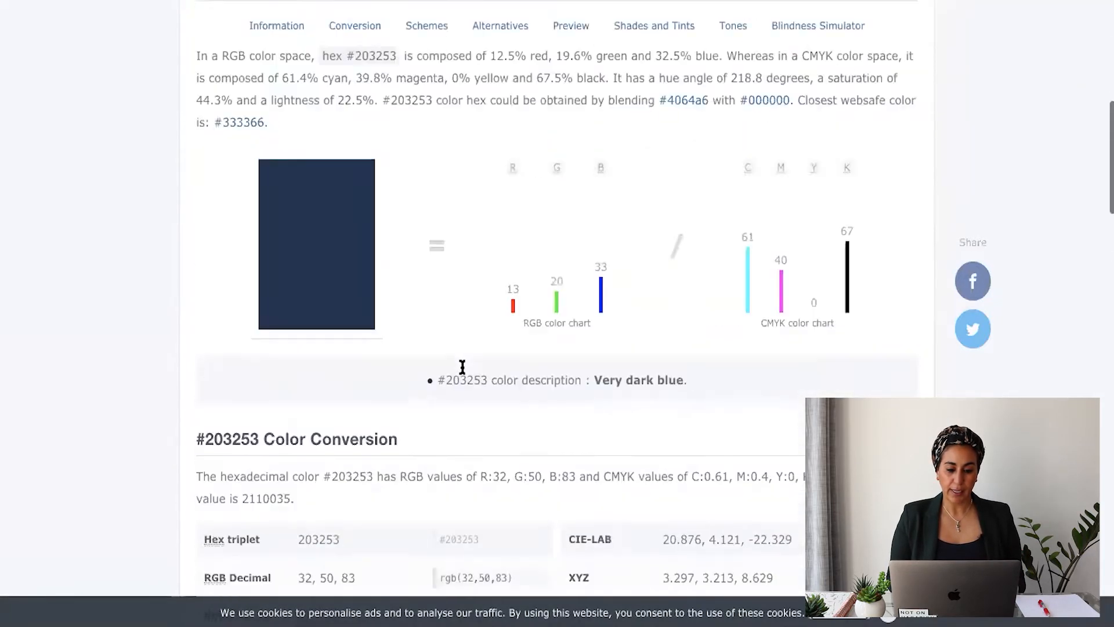
pyautogui.scroll(2, 463, 370)
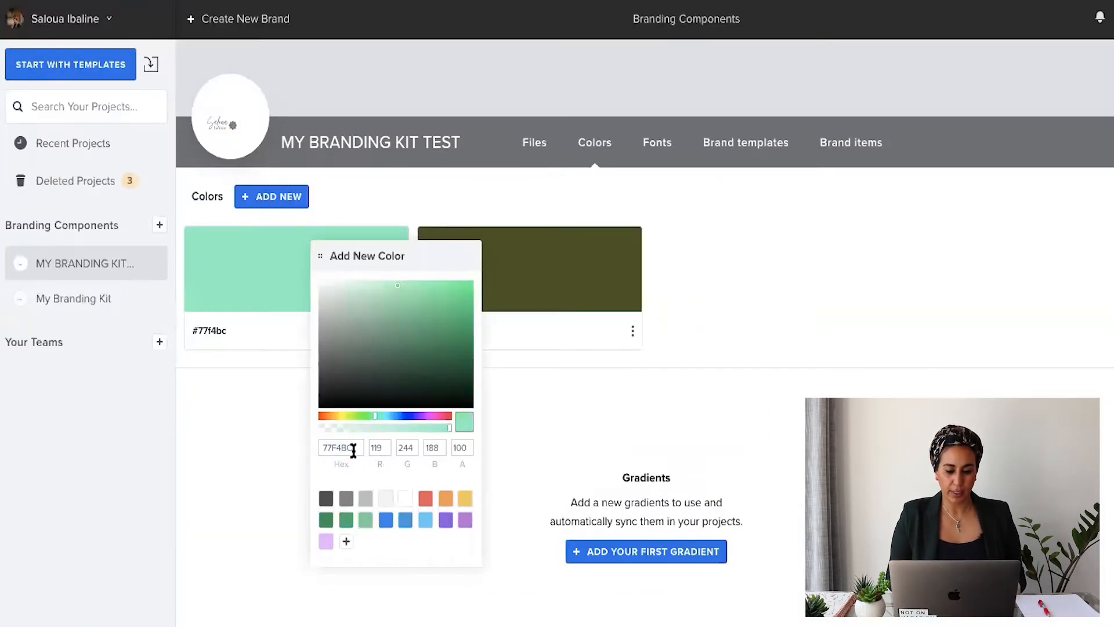
pyautogui.write('#282053')
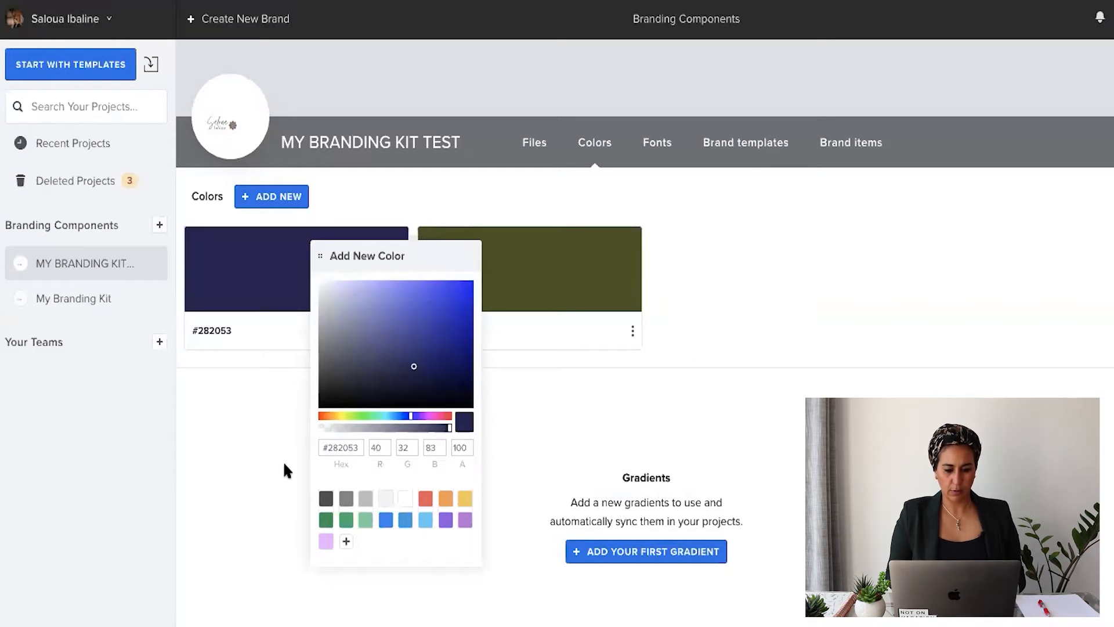
pyautogui.click(216, 461)
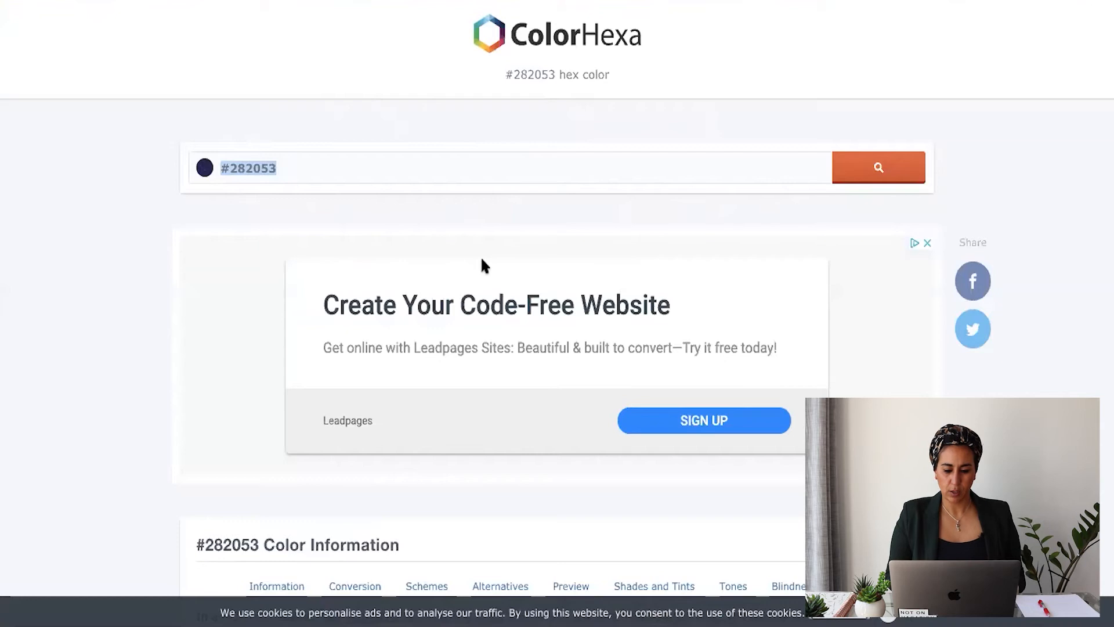
# Step: Open the analogous color #422053 from ColorHexa's schemes for #282053 and select its hex code
pyautogui.scroll(-8, 482, 266)
pyautogui.scroll(-10, 481, 266)
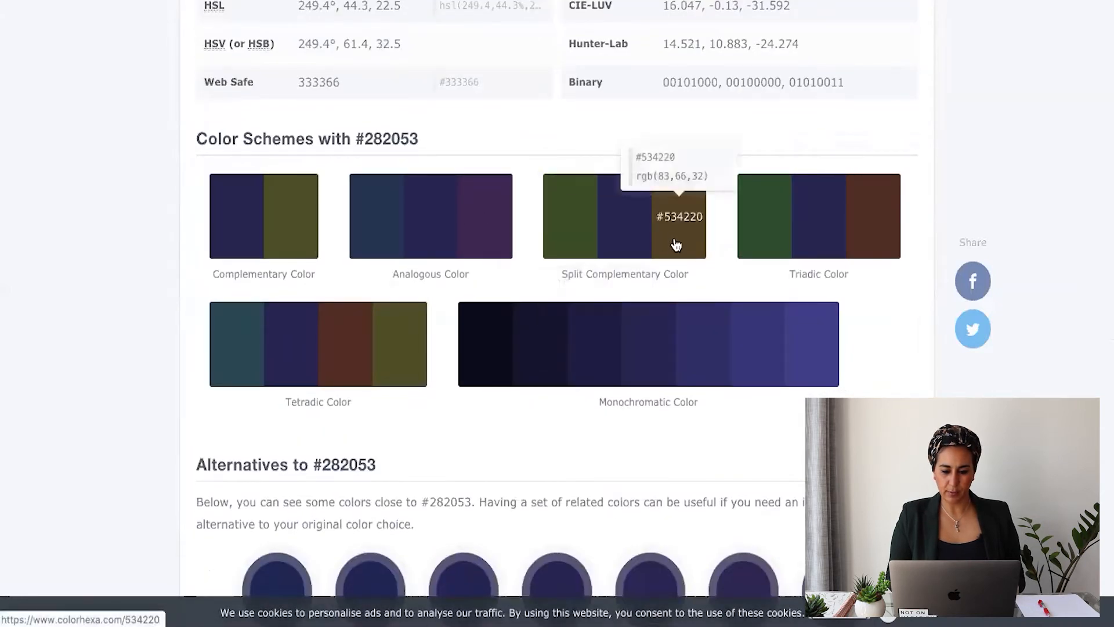
pyautogui.click(485, 235)
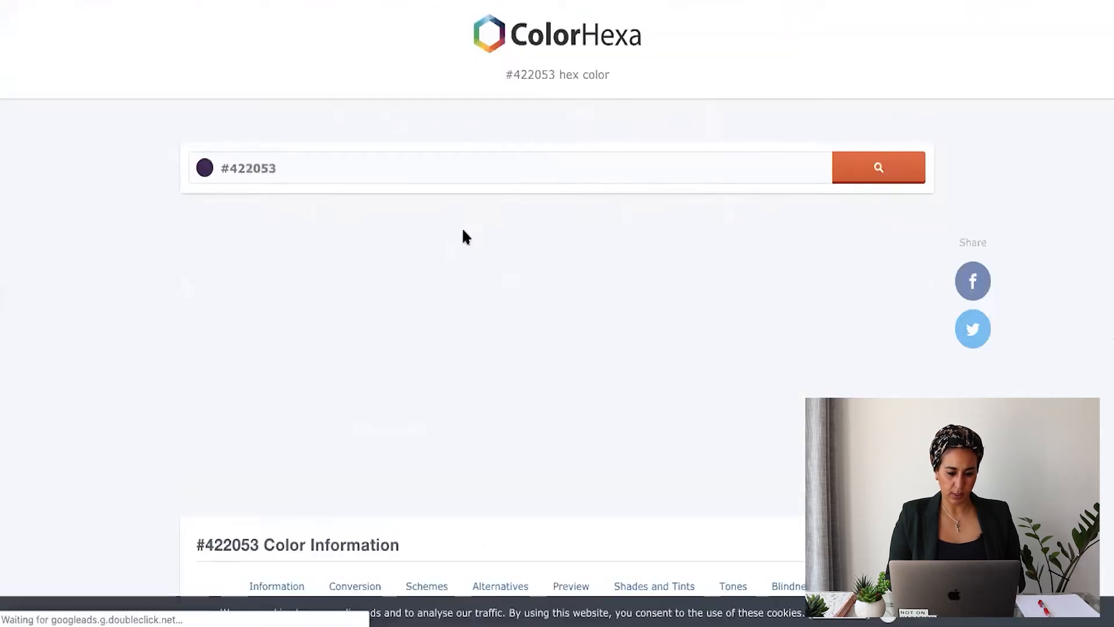
pyautogui.moveTo(284, 169); pyautogui.dragTo(226, 167)
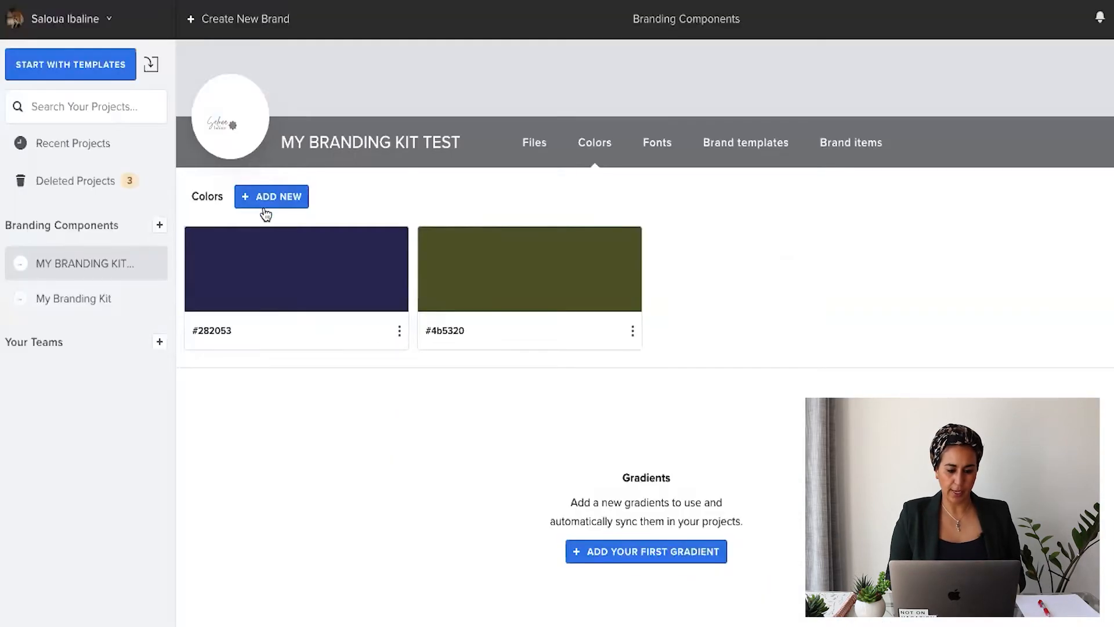
# Step: Add a third brand color to the kit and set its hex code to #422053
pyautogui.click(264, 211)
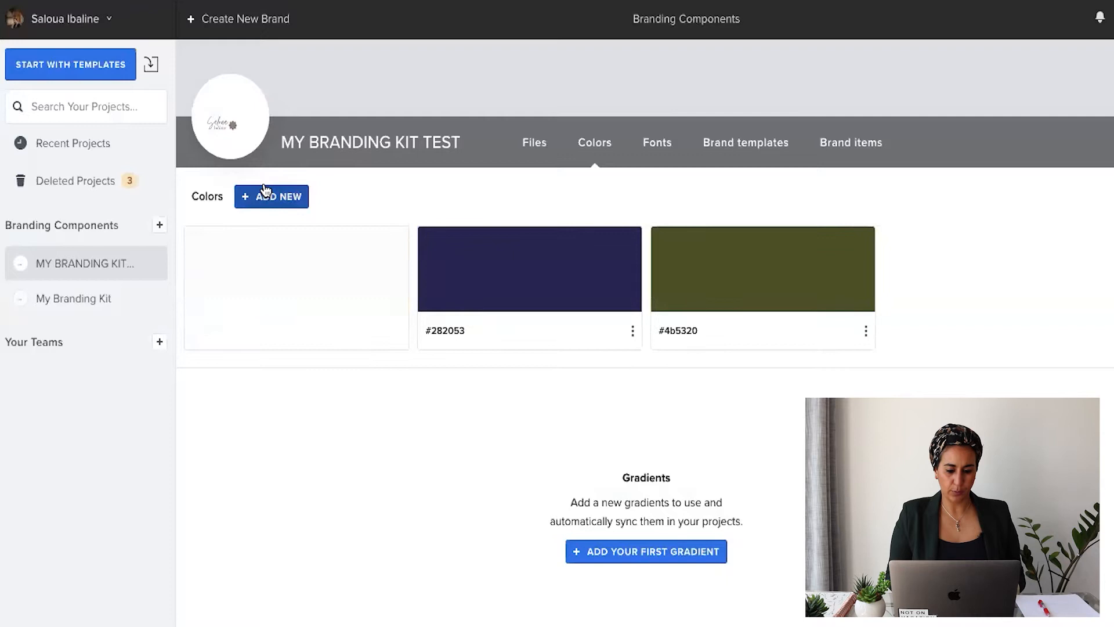
pyautogui.click(398, 332)
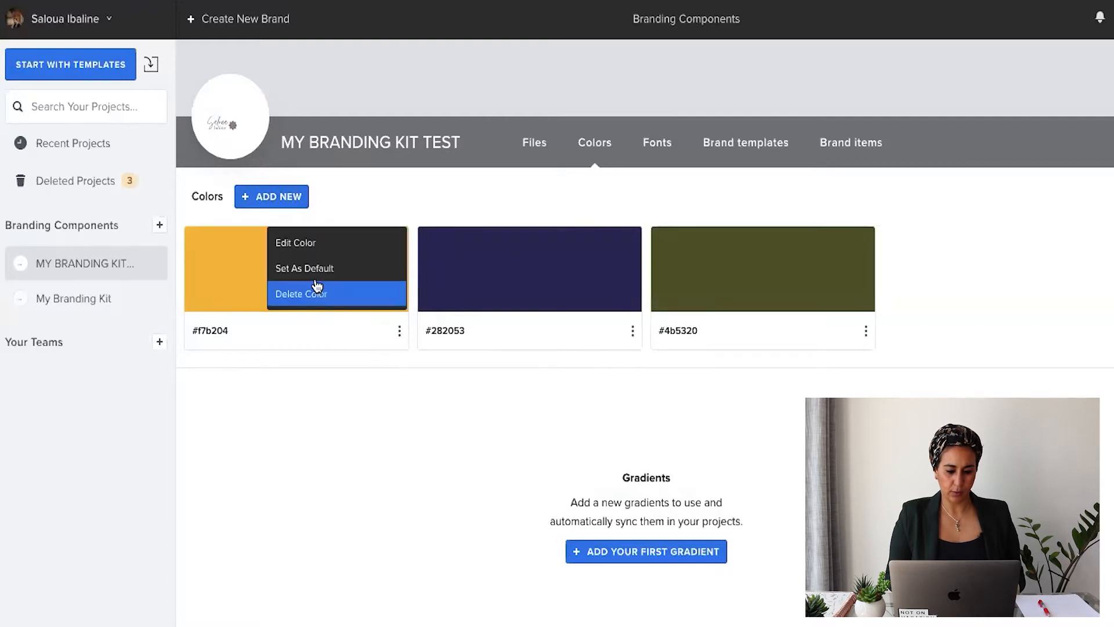
pyautogui.click(302, 244)
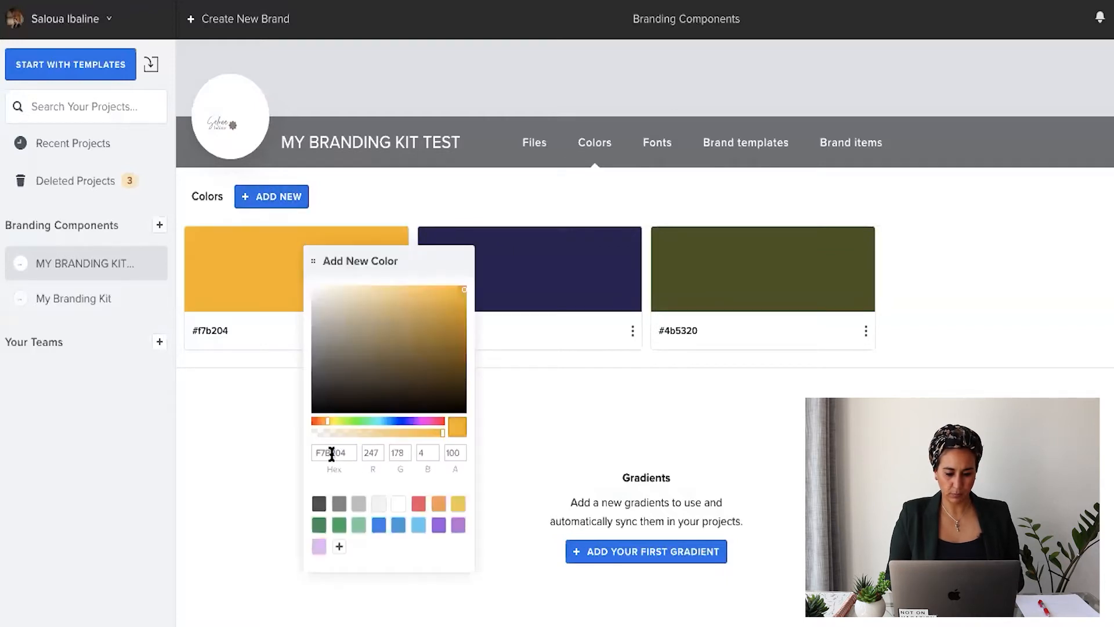
pyautogui.write('#422053')
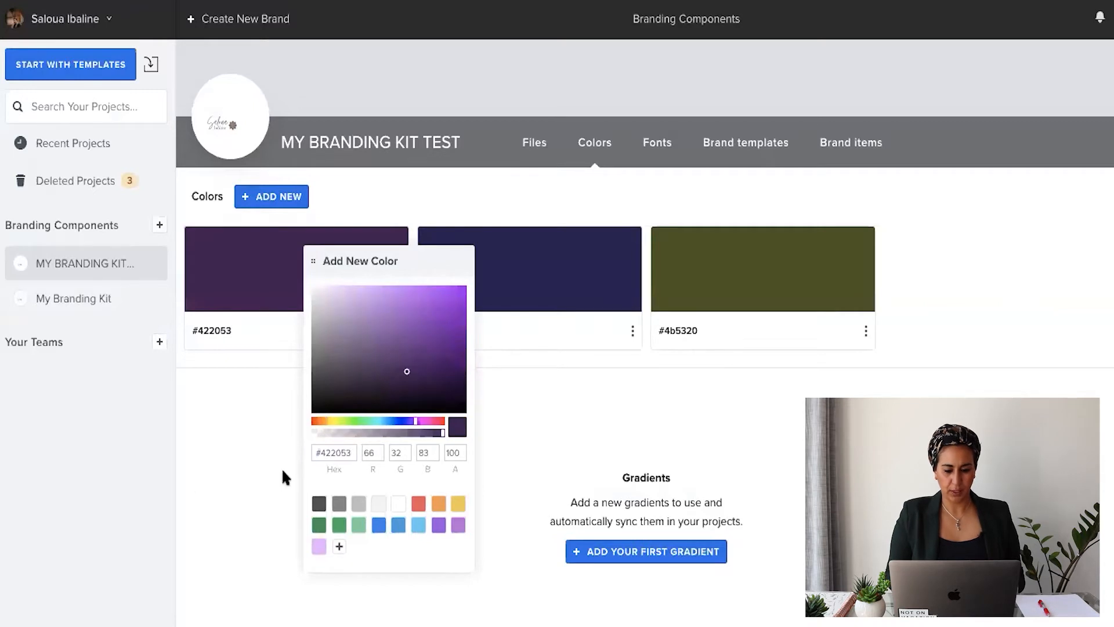
pyautogui.click(249, 465)
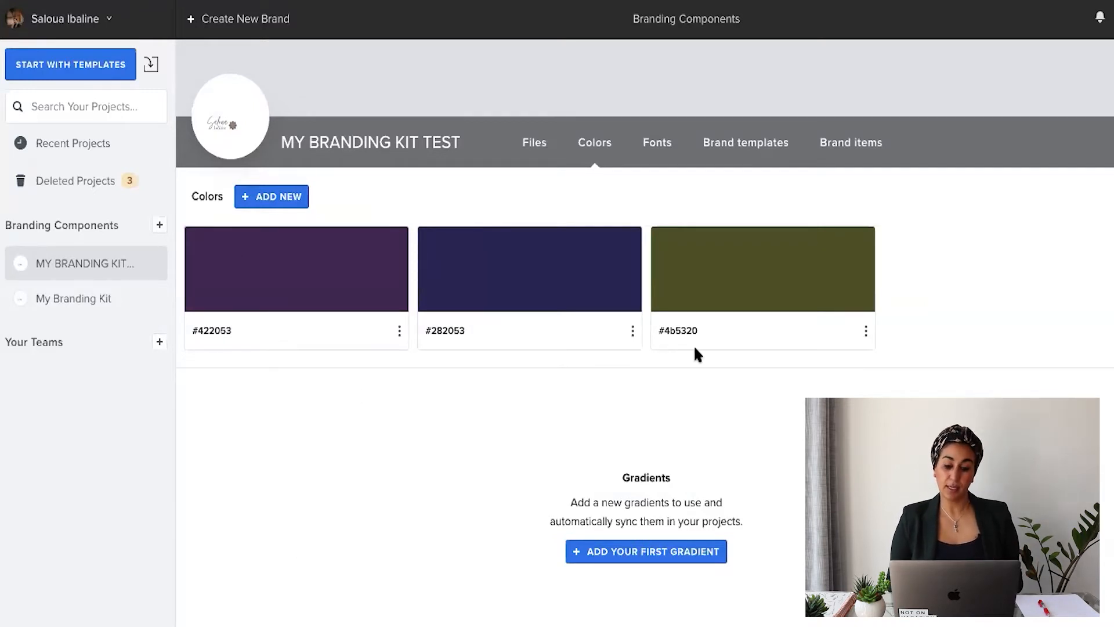
# Step: Add the first gradient to the brand kit and open it for editing
pyautogui.scroll(-1, 694, 344)
pyautogui.click(671, 529)
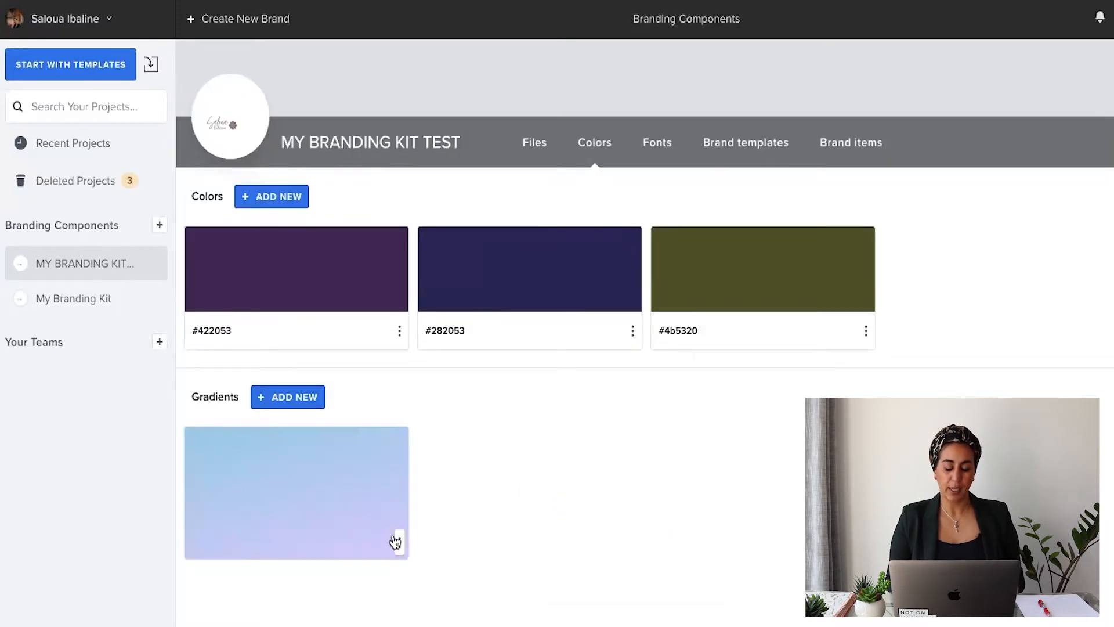
pyautogui.click(399, 544)
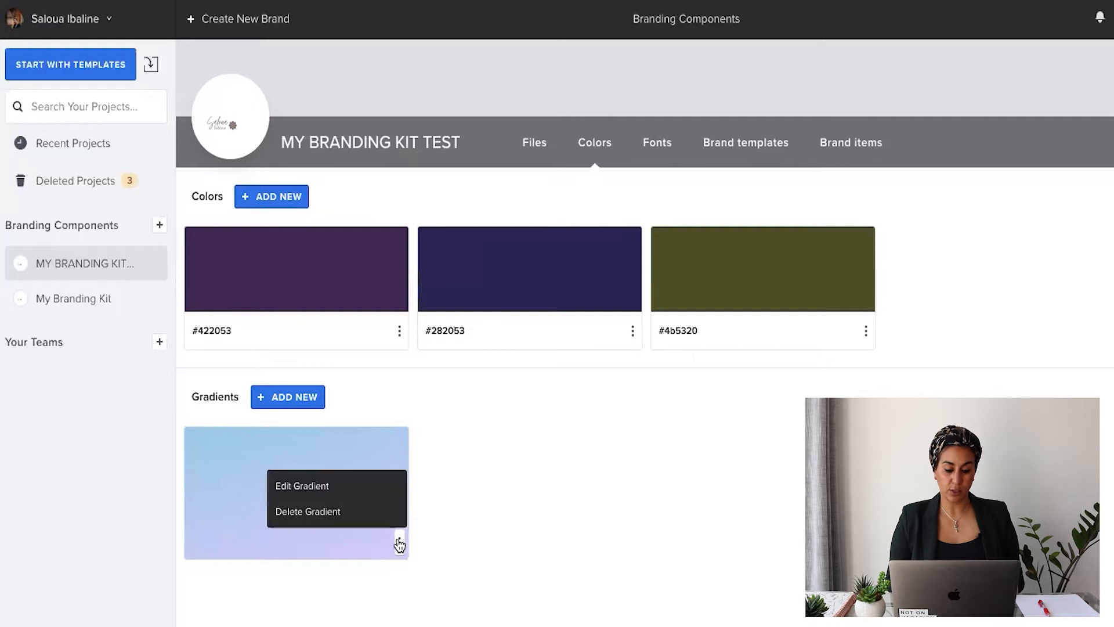
pyautogui.click(343, 487)
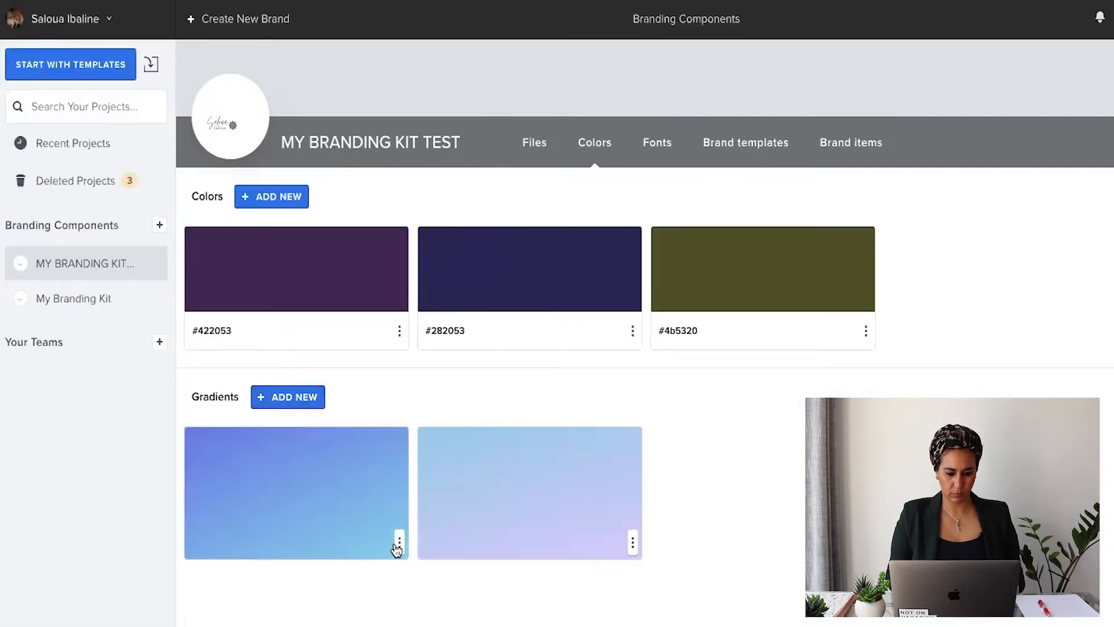
# Step: Edit the newest blue gradient and set its first color stop to #422053
pyautogui.click(399, 544)
pyautogui.click(324, 489)
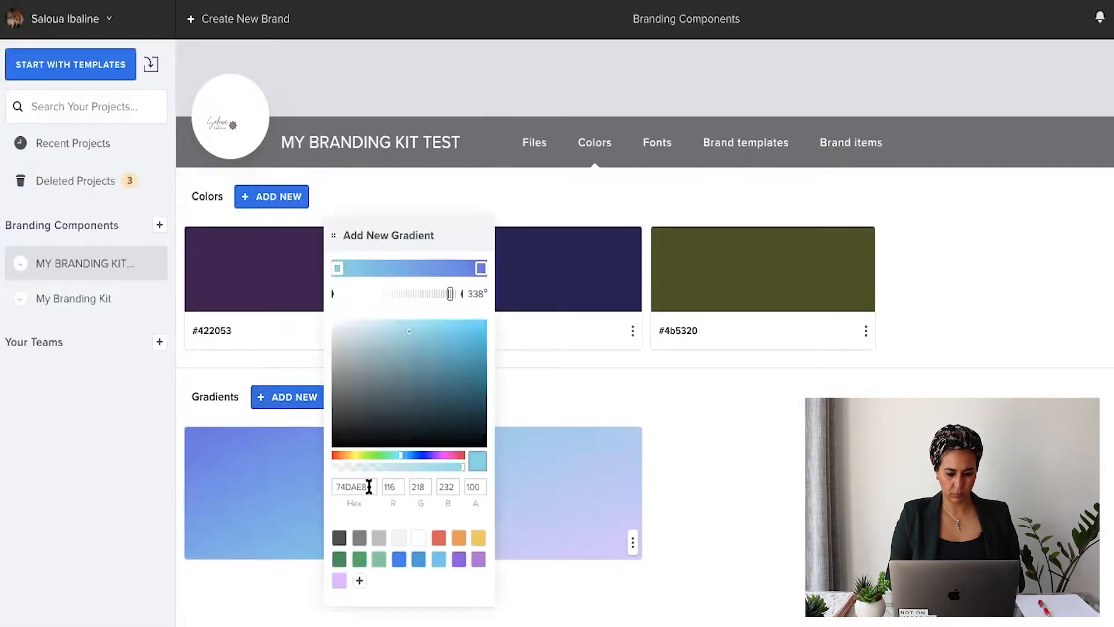
pyautogui.write('#422053')
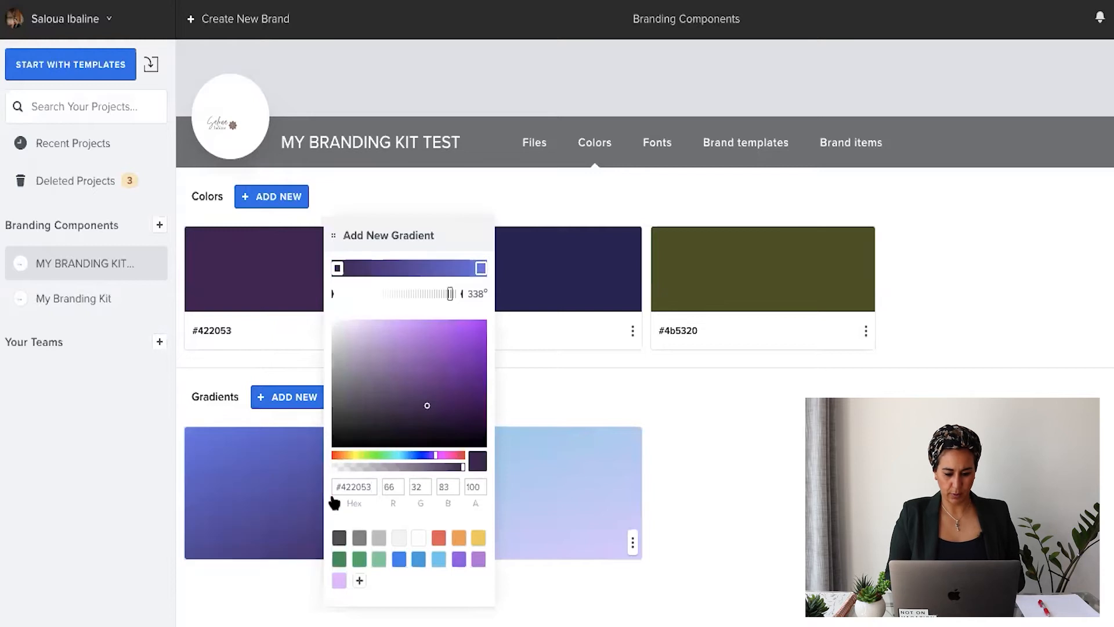
pyautogui.click(575, 368)
pyautogui.click(632, 541)
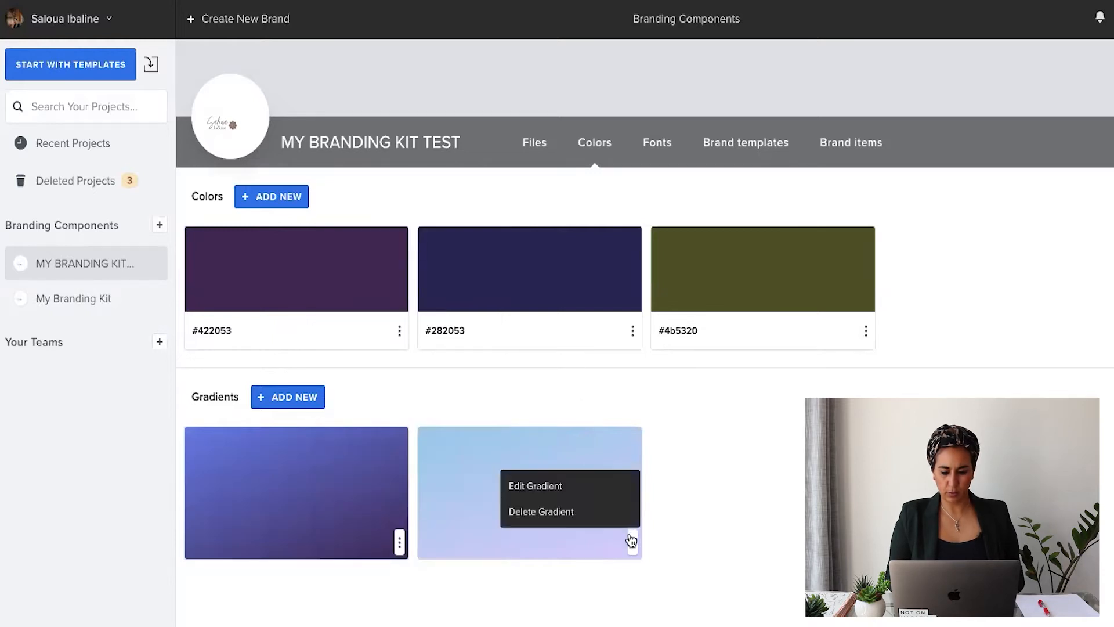
pyautogui.click(607, 484)
pyautogui.click(816, 393)
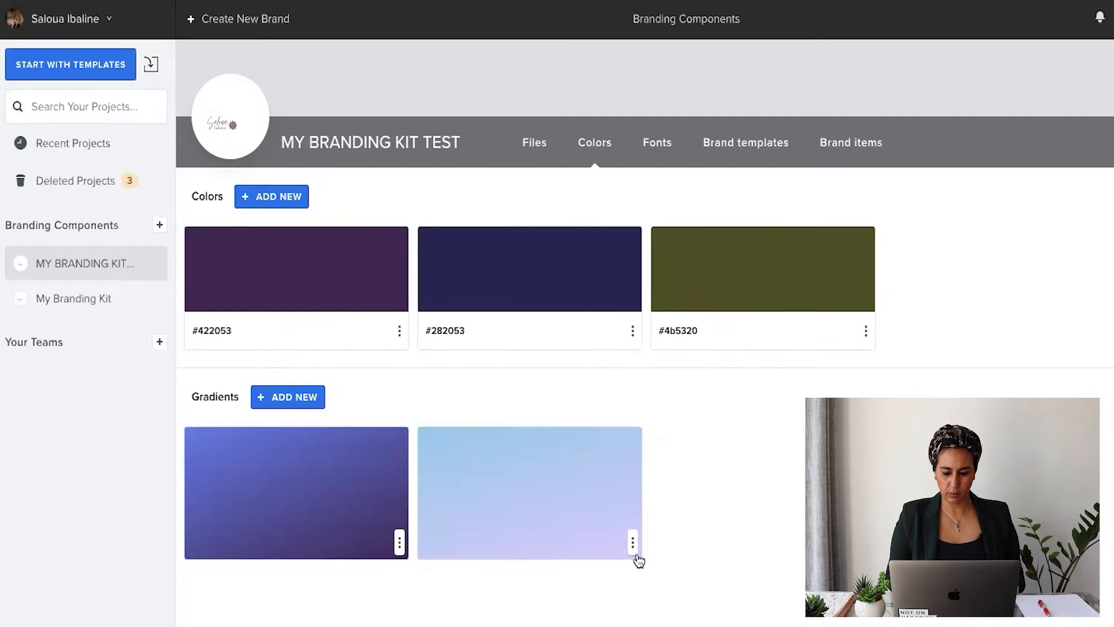
# Step: Edit the light blue and lilac gradient and set its first color stop to #4b5320
pyautogui.click(632, 542)
pyautogui.click(554, 490)
pyautogui.moveTo(600, 483); pyautogui.dragTo(560, 484)
pyautogui.write('#4b5320')
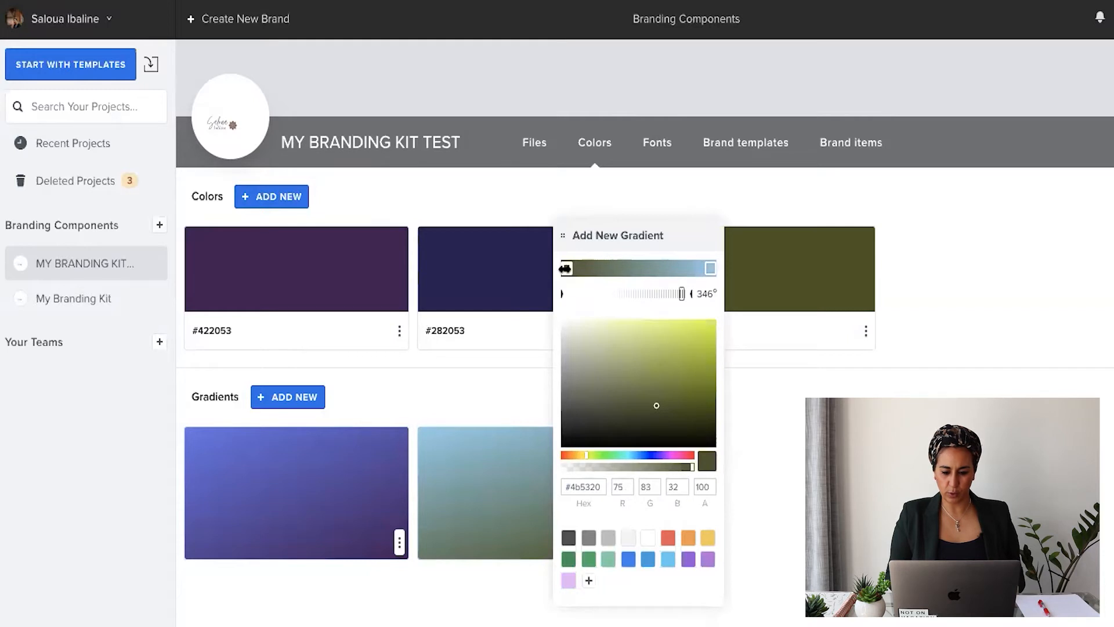
# Step: Move the #4b5320 stop of the green and light blue gradient over a third of the way toward the blue end
pyautogui.moveTo(570, 268); pyautogui.dragTo(620, 268)
pyautogui.click(705, 268)
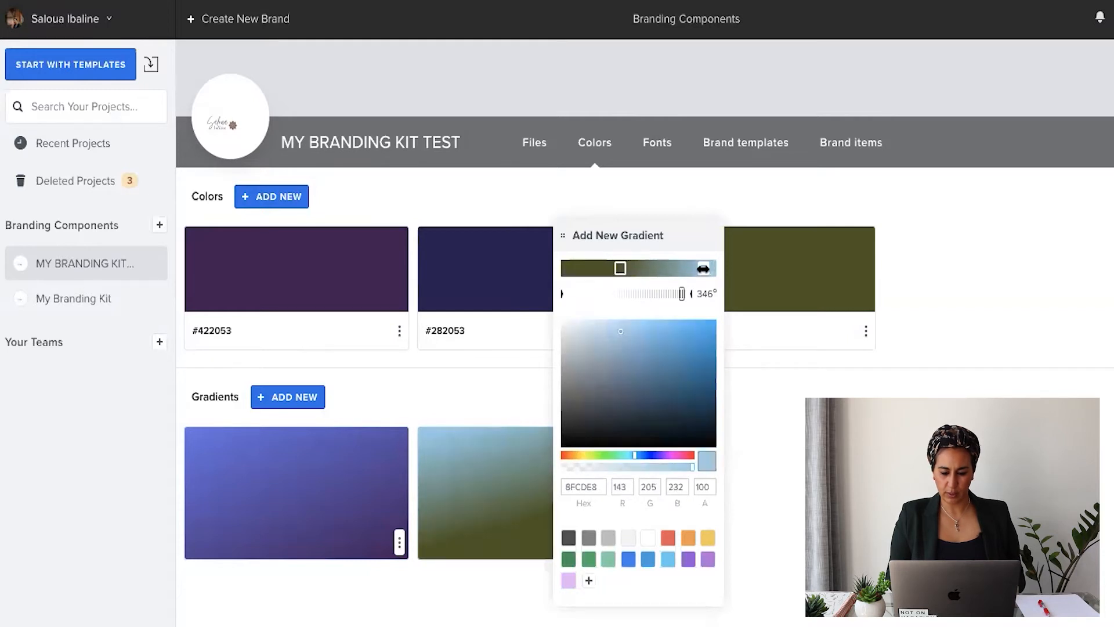
pyautogui.click(786, 432)
# Step: Inspect the second color stop of the blue and purple gradient and close its editor
pyautogui.click(324, 475)
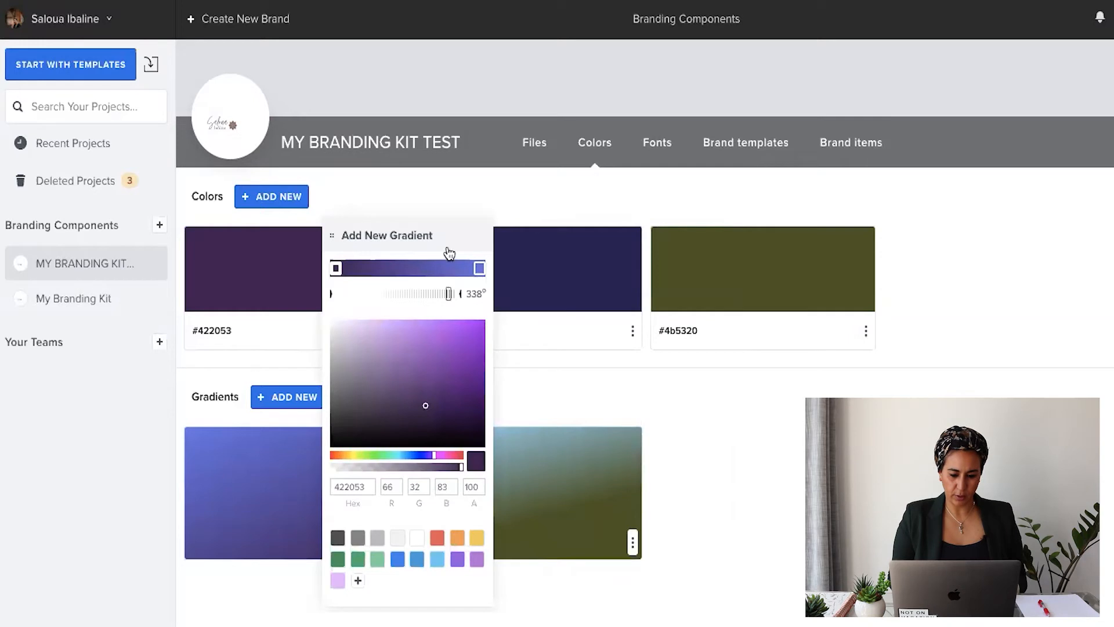
pyautogui.click(478, 268)
pyautogui.click(799, 465)
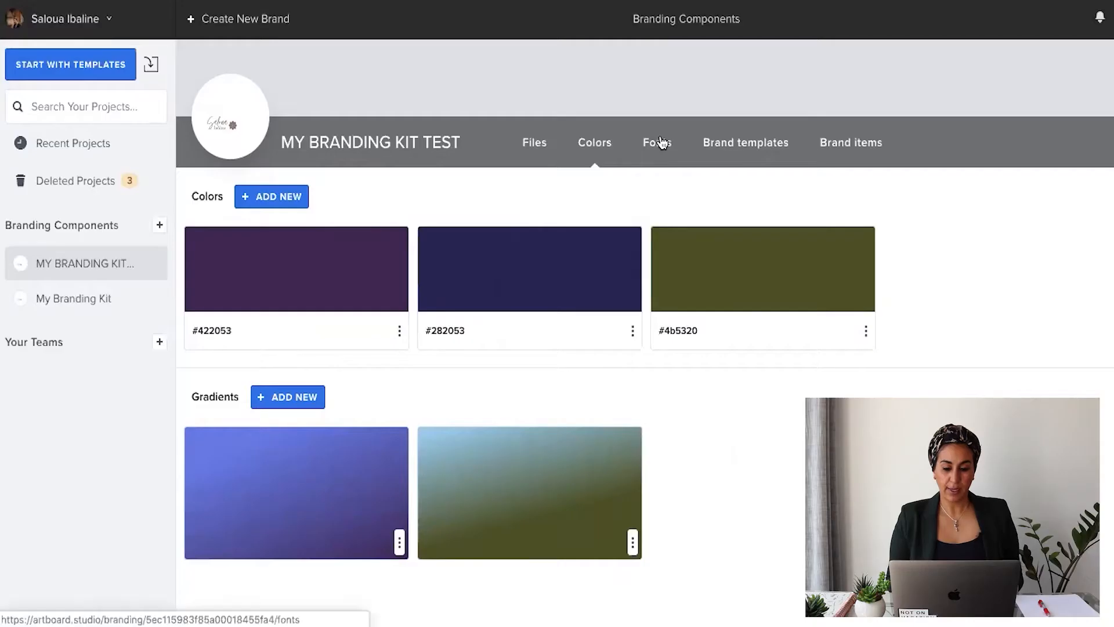
# Step: Open the kit's font settings and set the Heading text style's font family to Playfair Display
pyautogui.click(662, 143)
pyautogui.scroll(-2, 599, 374)
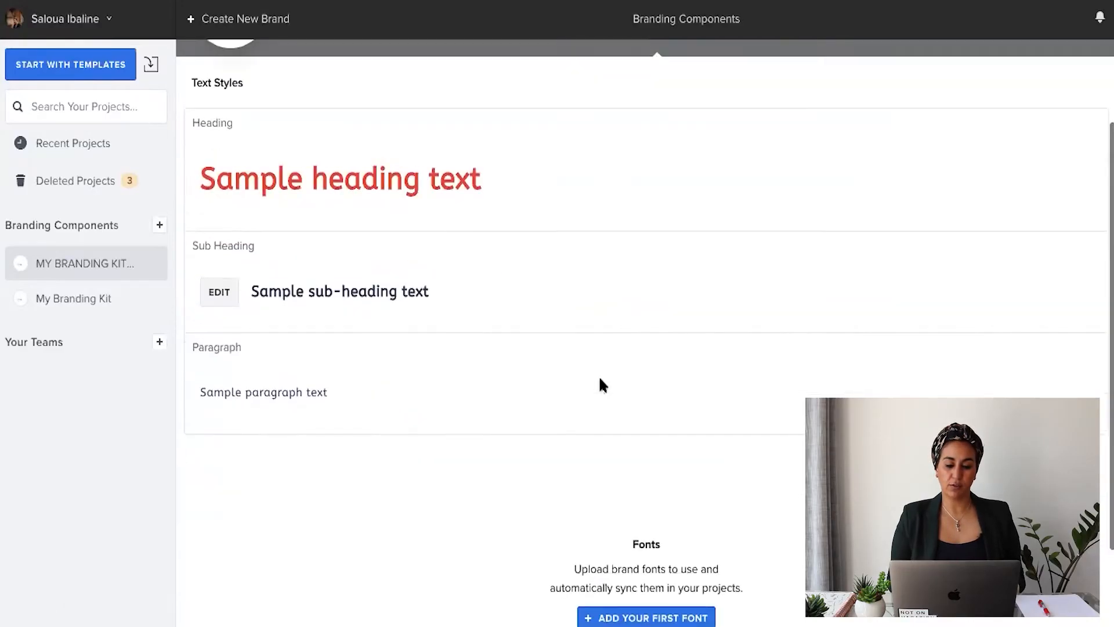
pyautogui.scroll(1, 383, 288)
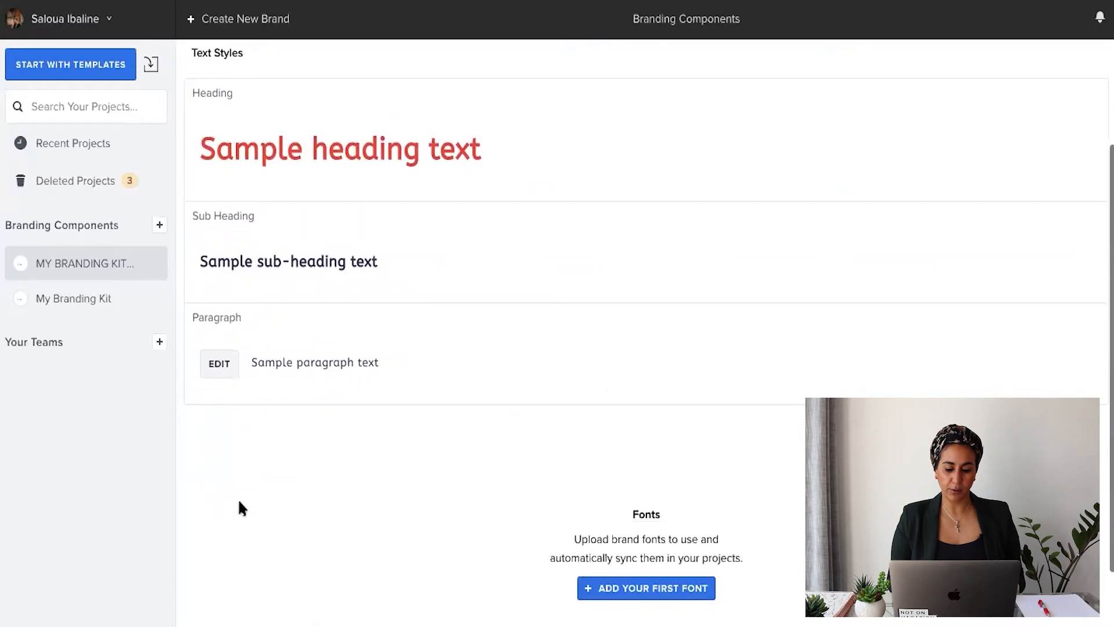
pyautogui.scroll(2, 298, 468)
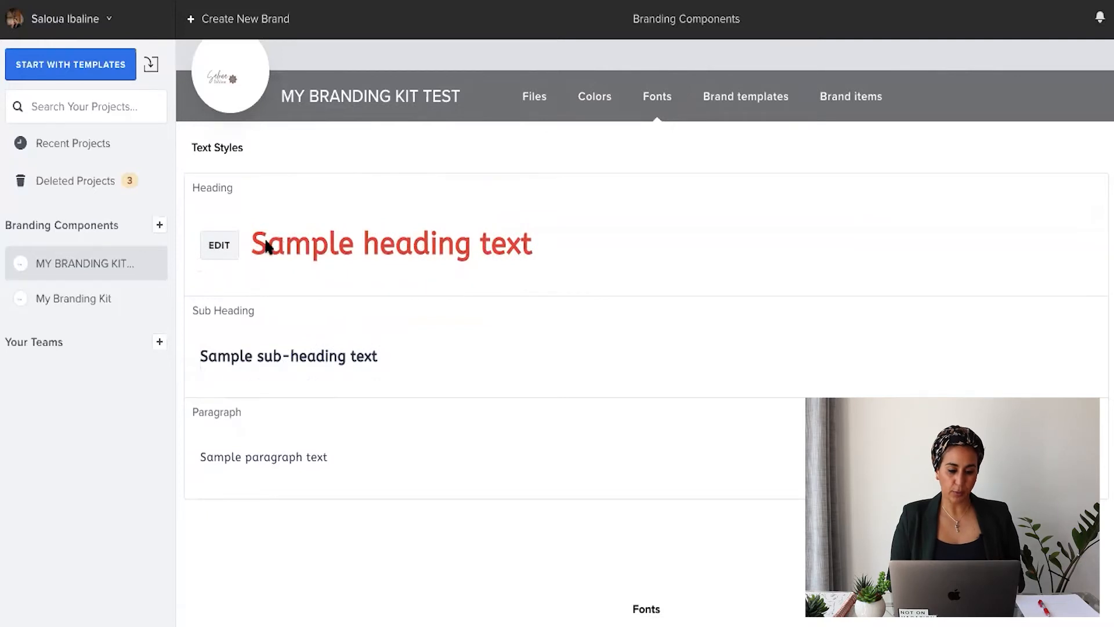
pyautogui.click(218, 247)
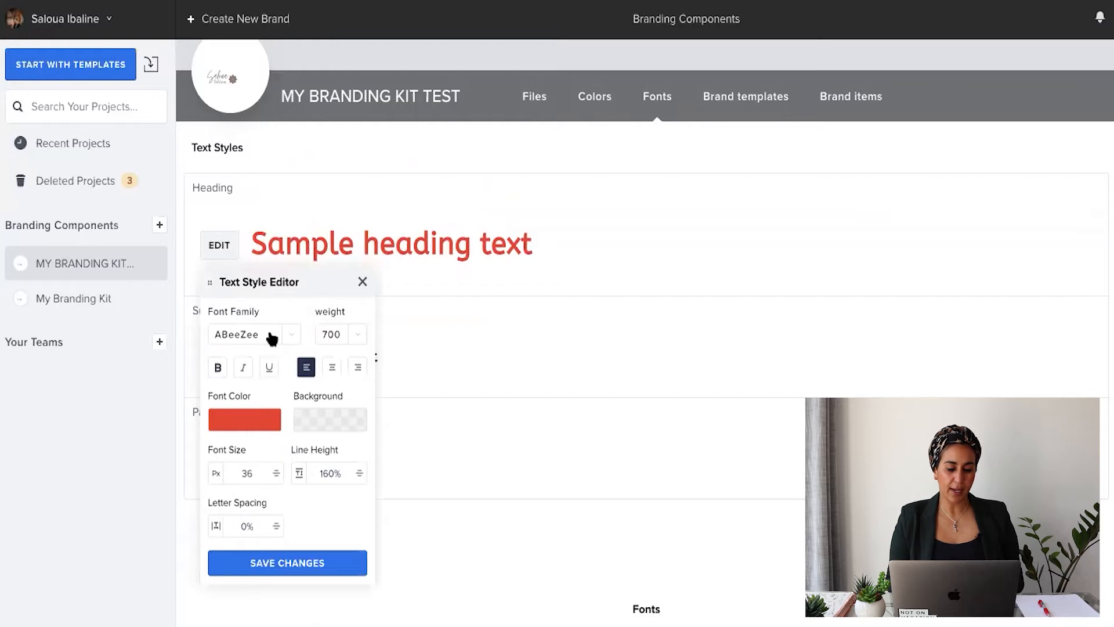
pyautogui.click(273, 338)
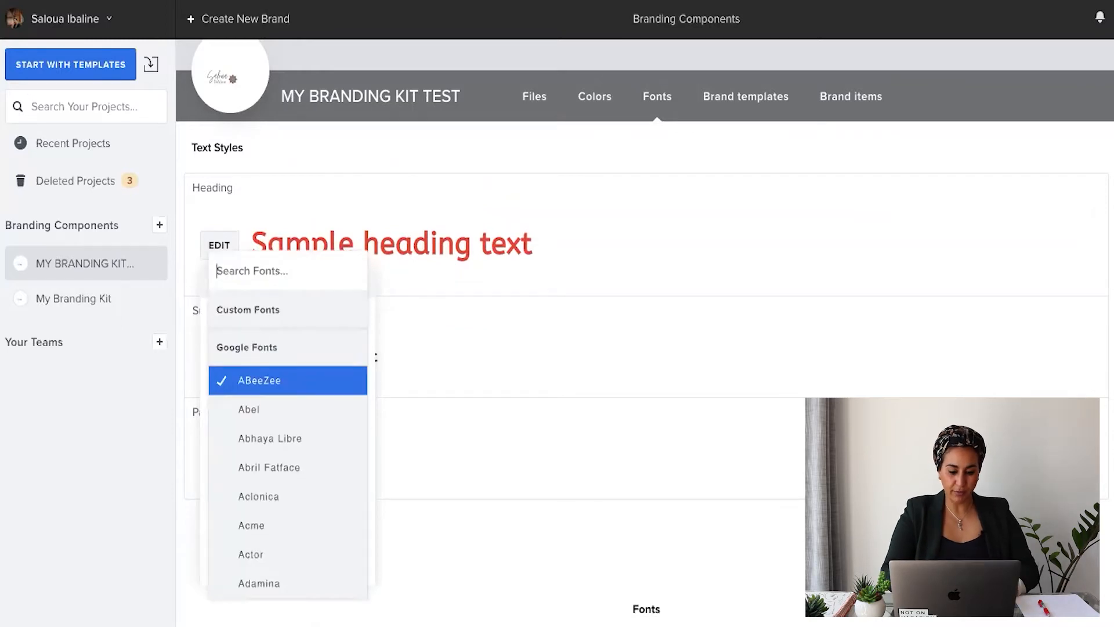
pyautogui.write('play')
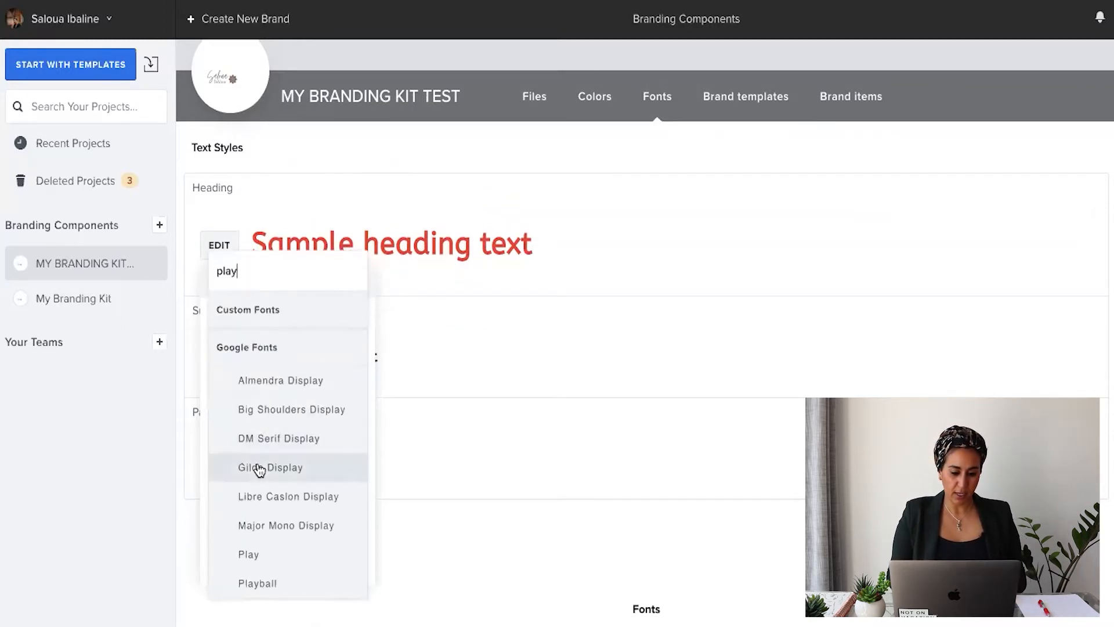
pyautogui.write('fai')
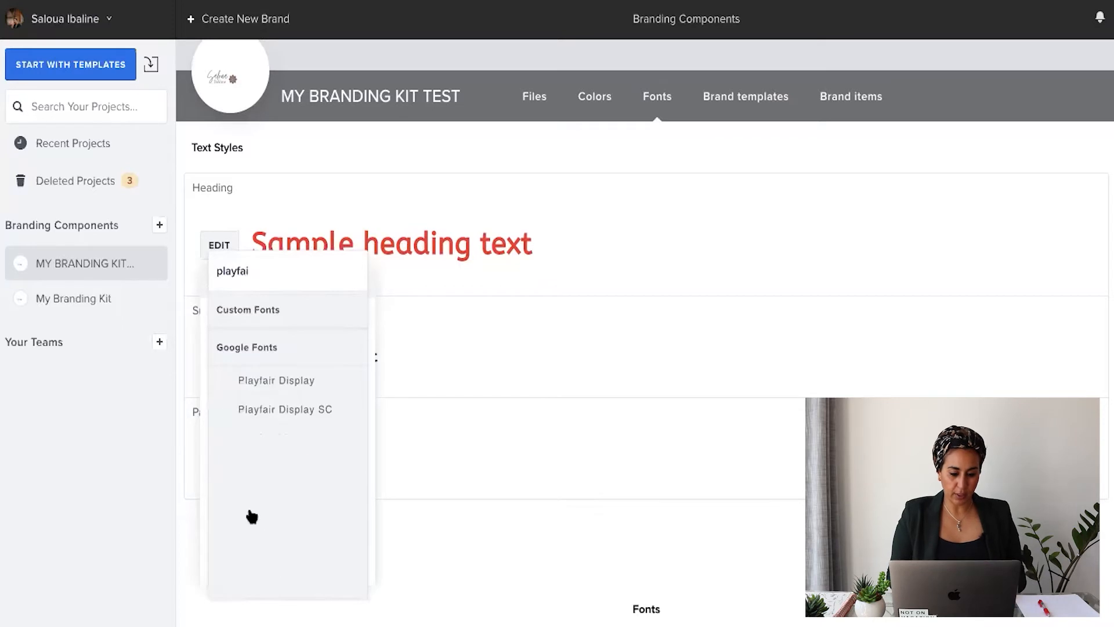
pyautogui.click(277, 385)
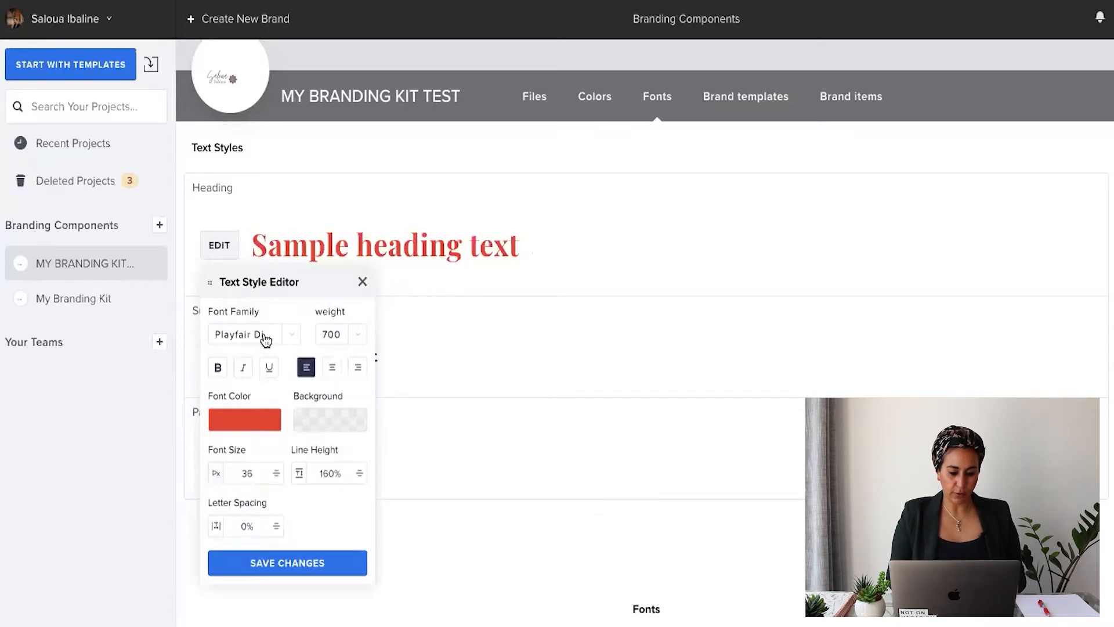
# Step: Change the Heading text style's font color to near-black and save the style
pyautogui.click(259, 423)
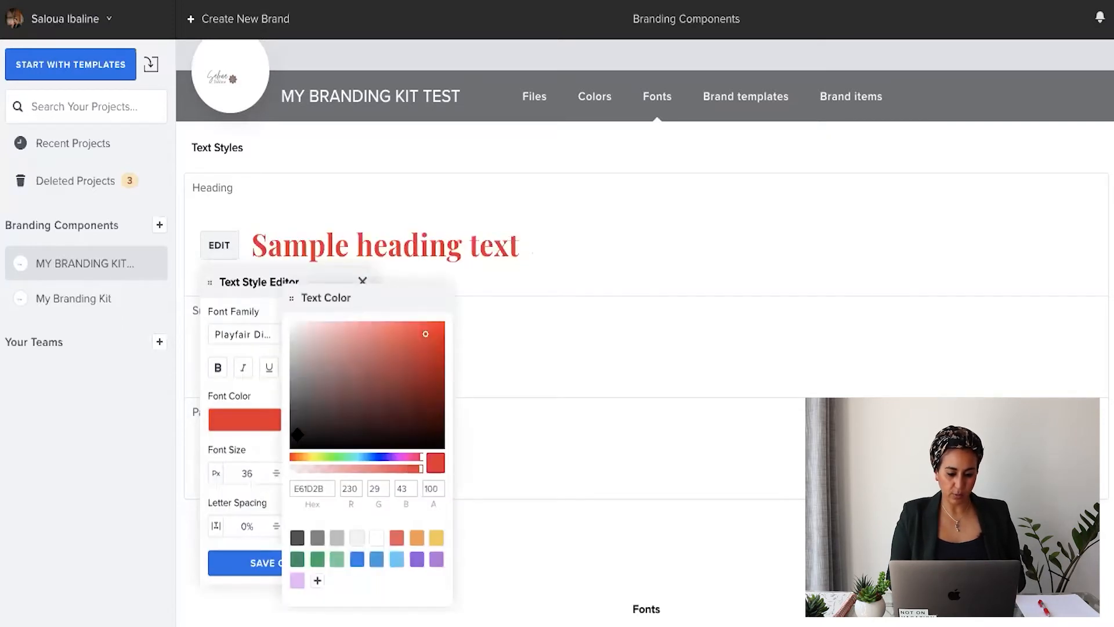
pyautogui.click(296, 443)
pyautogui.click(263, 563)
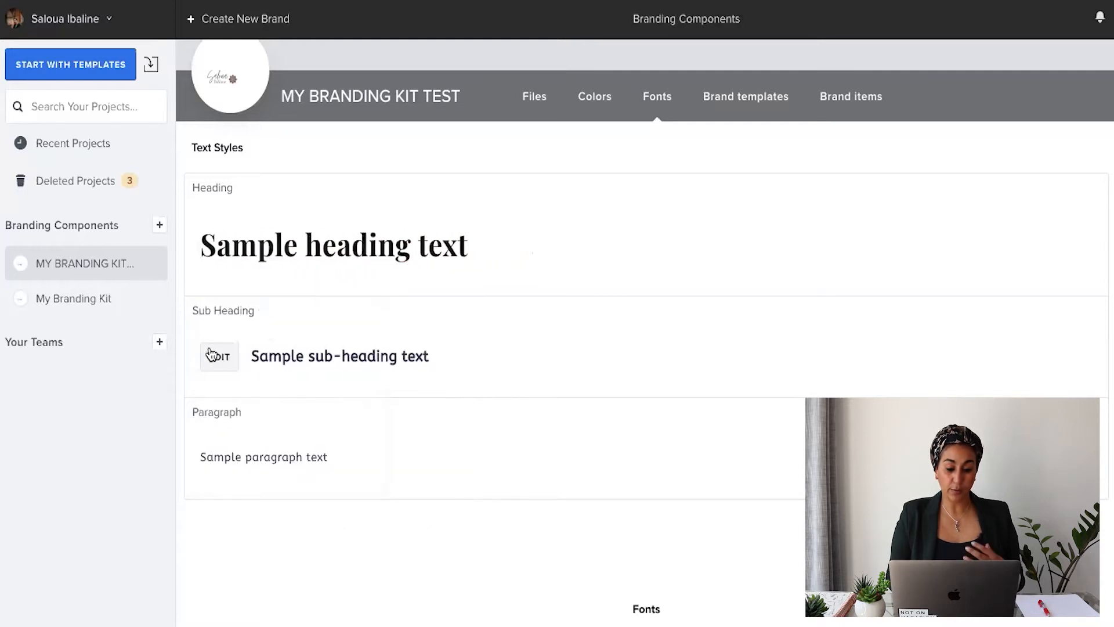
# Step: Edit the Sub Heading text style and set its font family to Josefin Sans
pyautogui.click(220, 357)
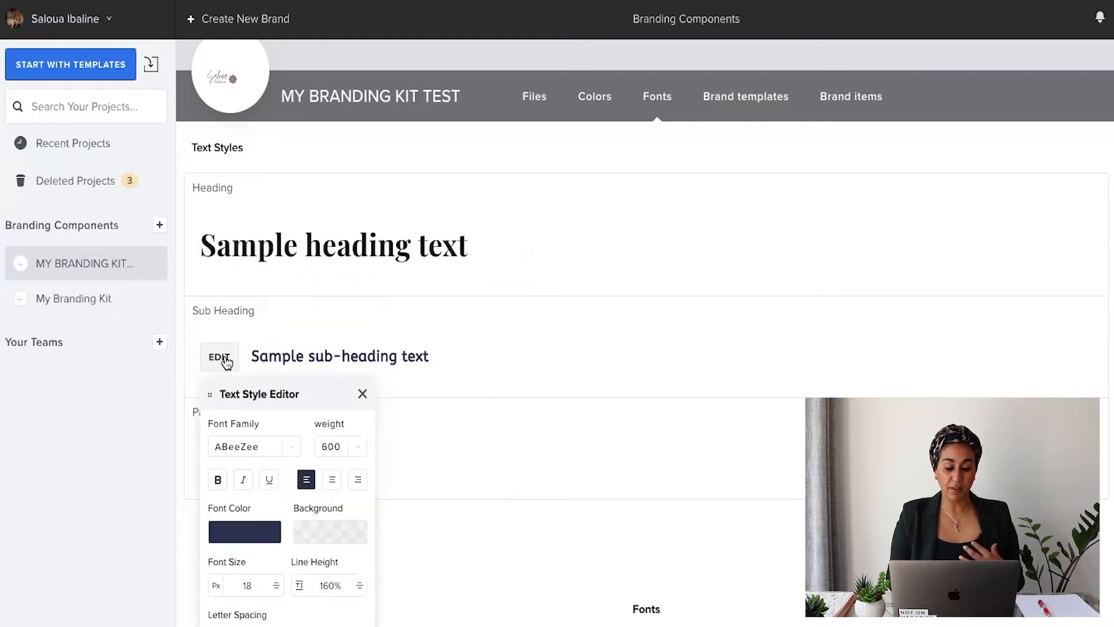
pyautogui.click(253, 446)
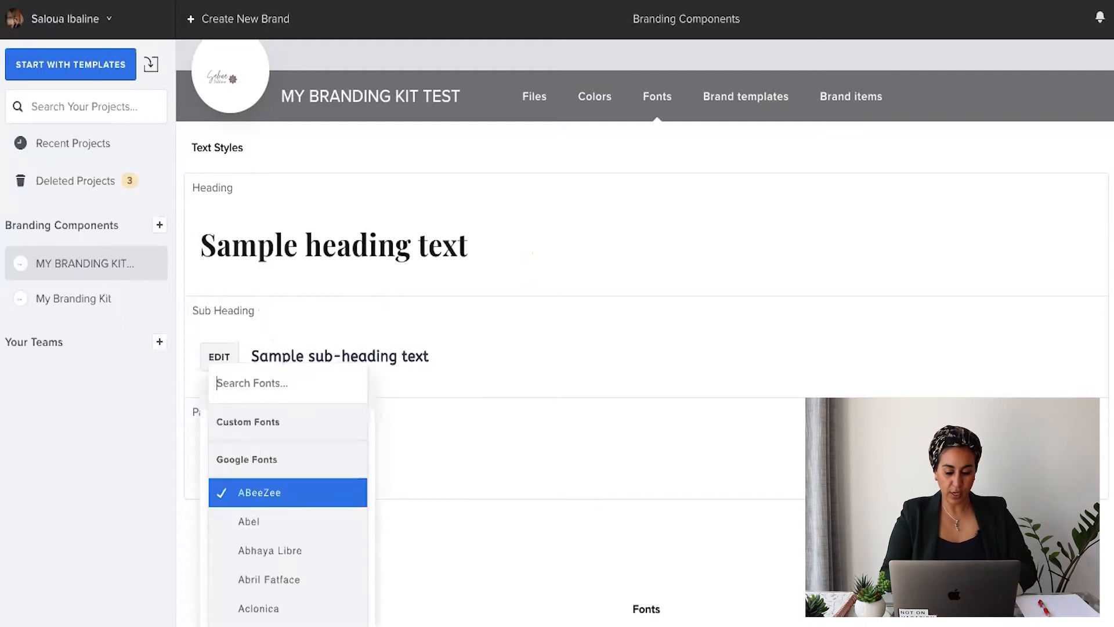
pyautogui.write('jose')
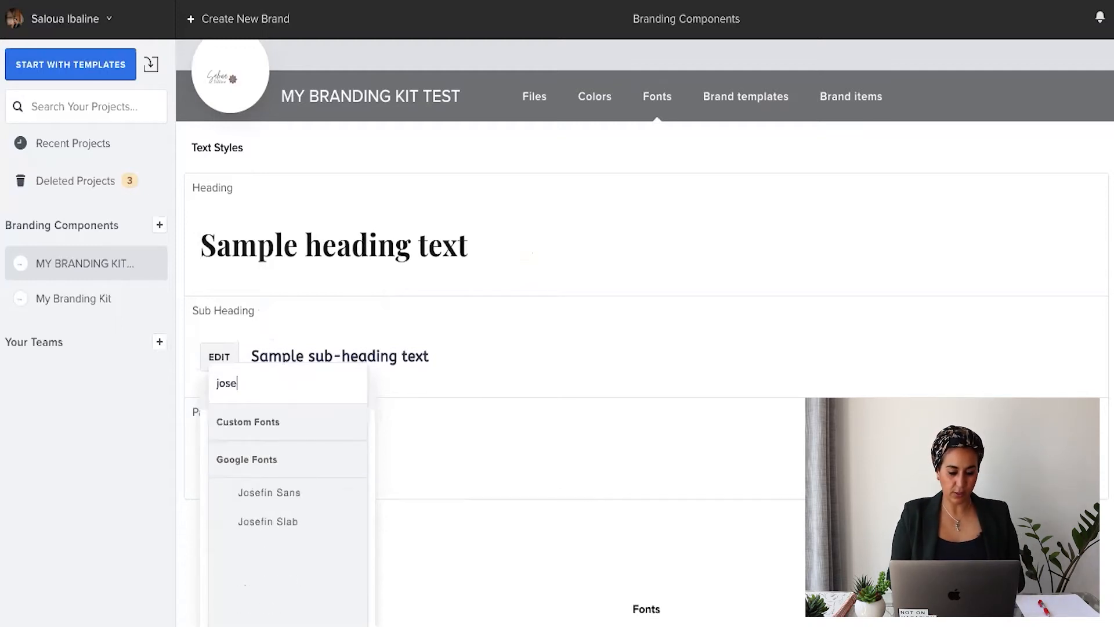
pyautogui.click(253, 495)
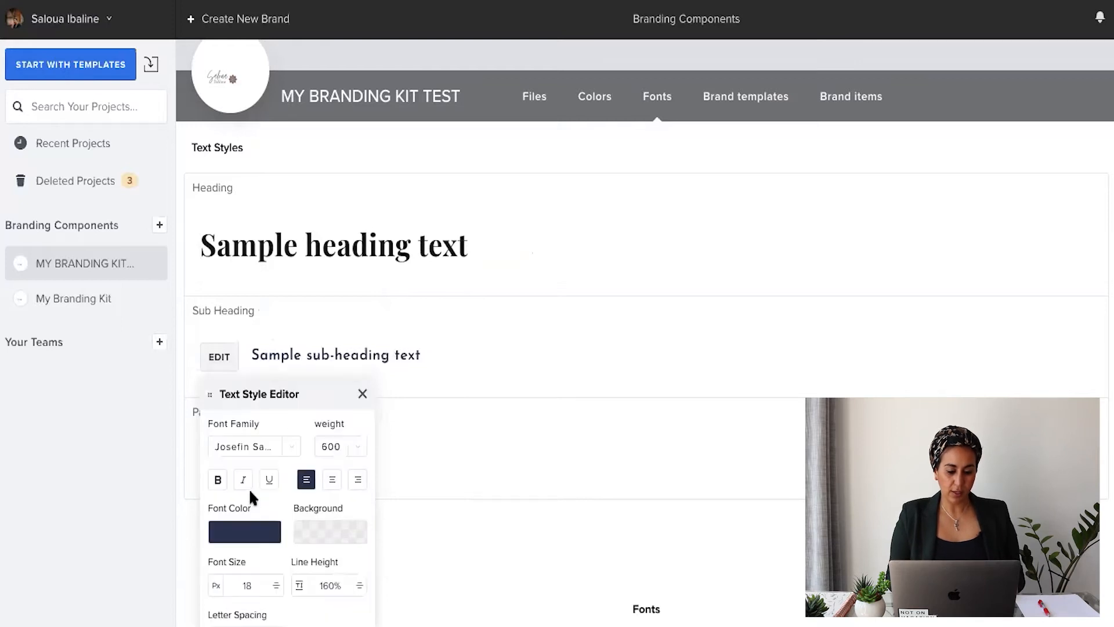
# Step: Set the Sub Heading style's font color to near-black and its font size to 14 px, and save the changes
pyautogui.click(261, 534)
pyautogui.click(297, 440)
pyautogui.click(578, 419)
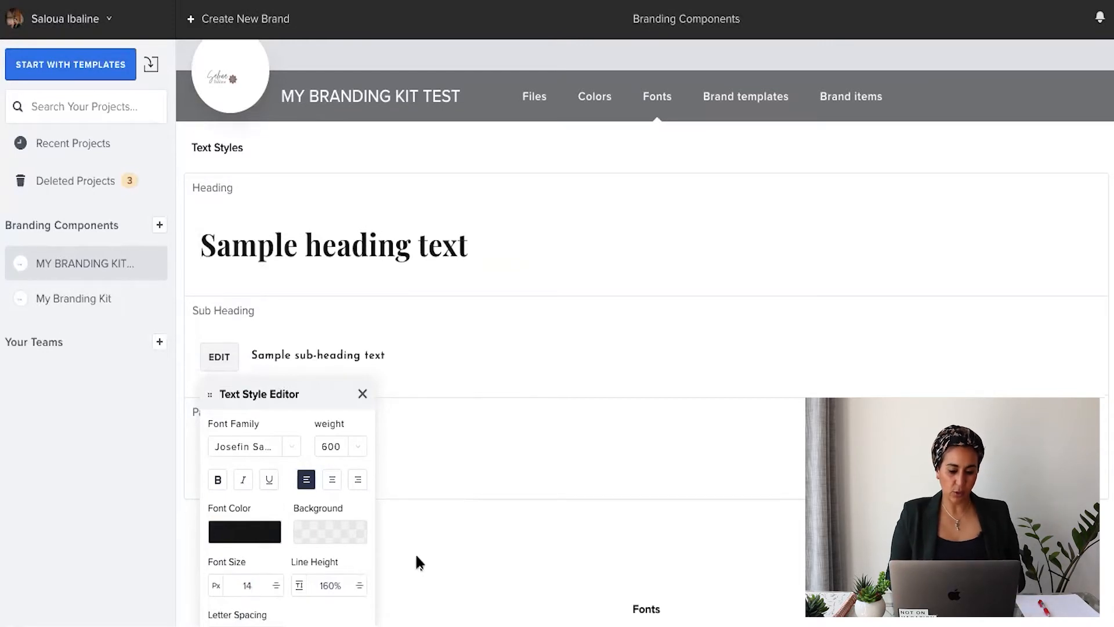
pyautogui.moveTo(315, 393); pyautogui.dragTo(348, 292)
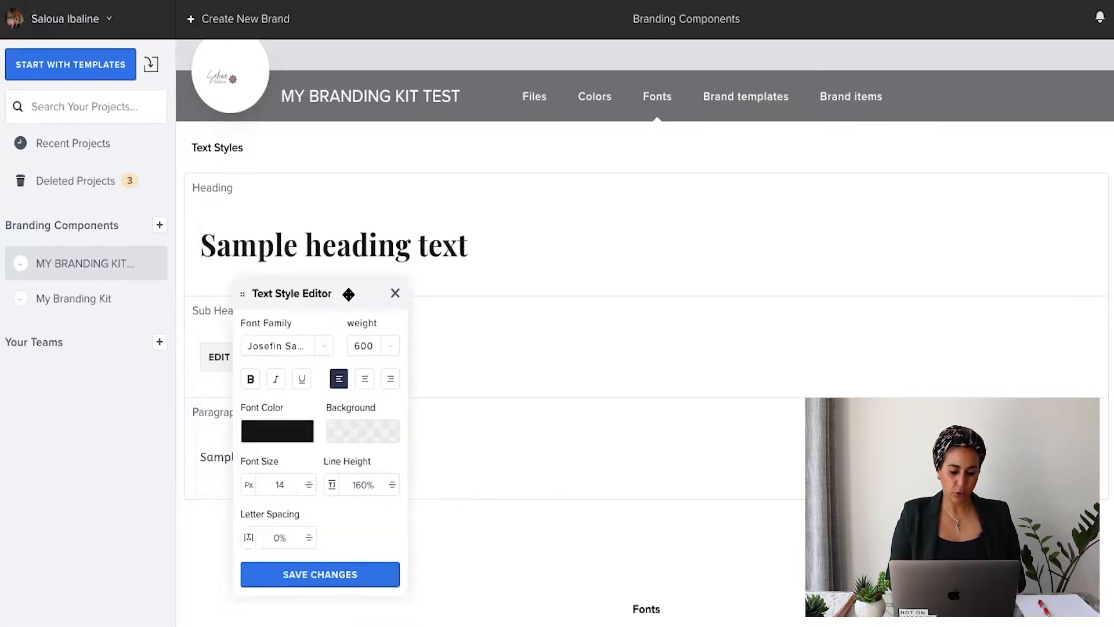
pyautogui.click(321, 574)
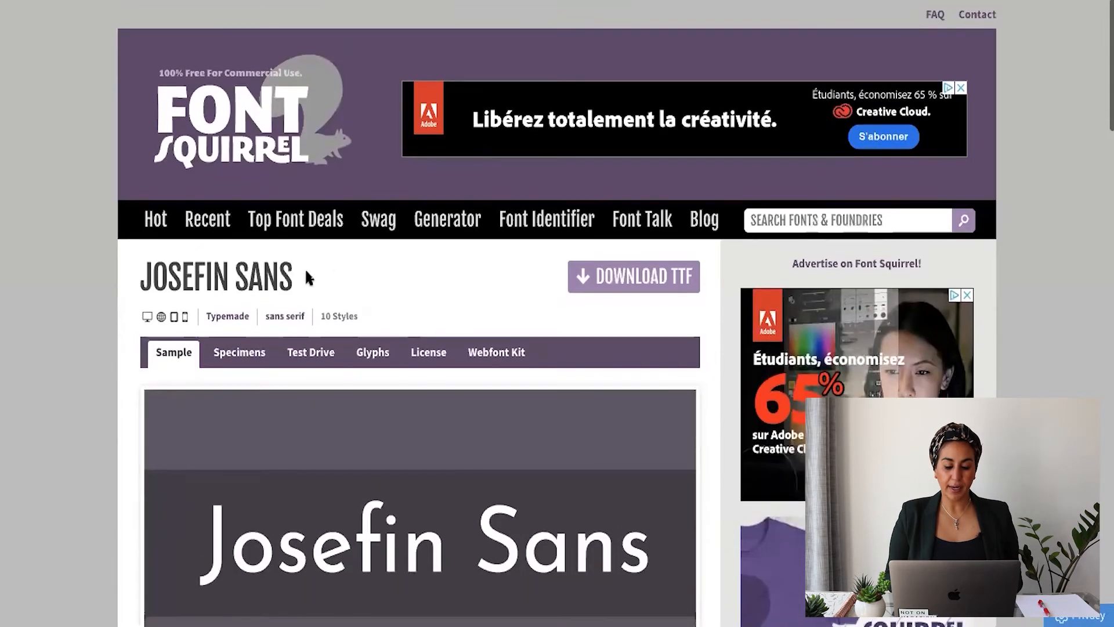
# Step: Switch to the Font Squirrel page for Josefin Sans and review the font's available styles
pyautogui.scroll(-12, 293, 280)
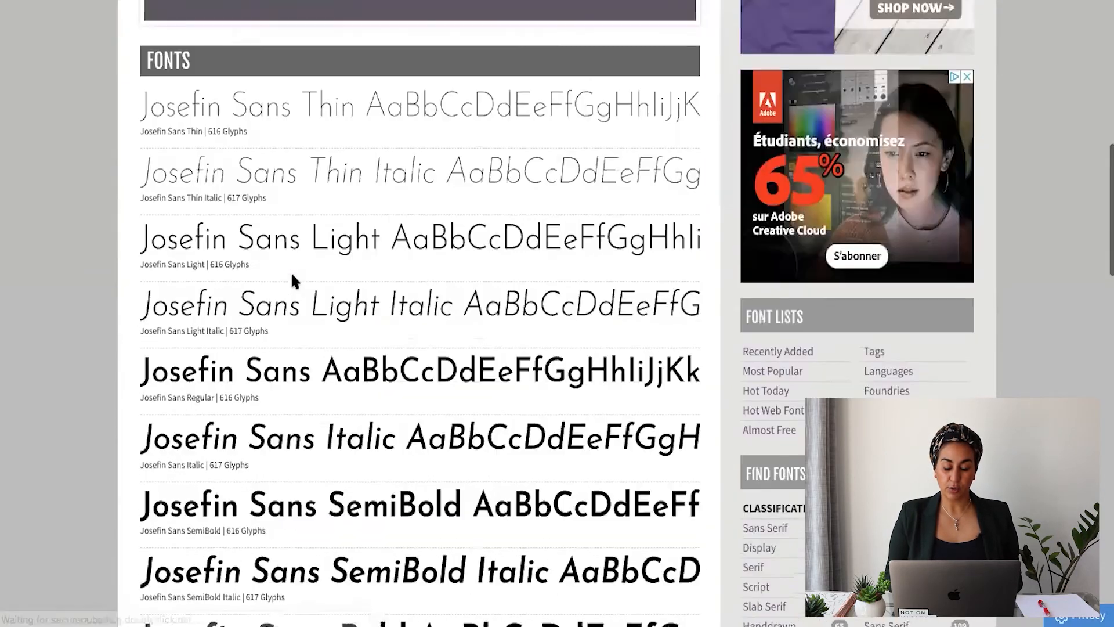
pyautogui.scroll(-3, 290, 270)
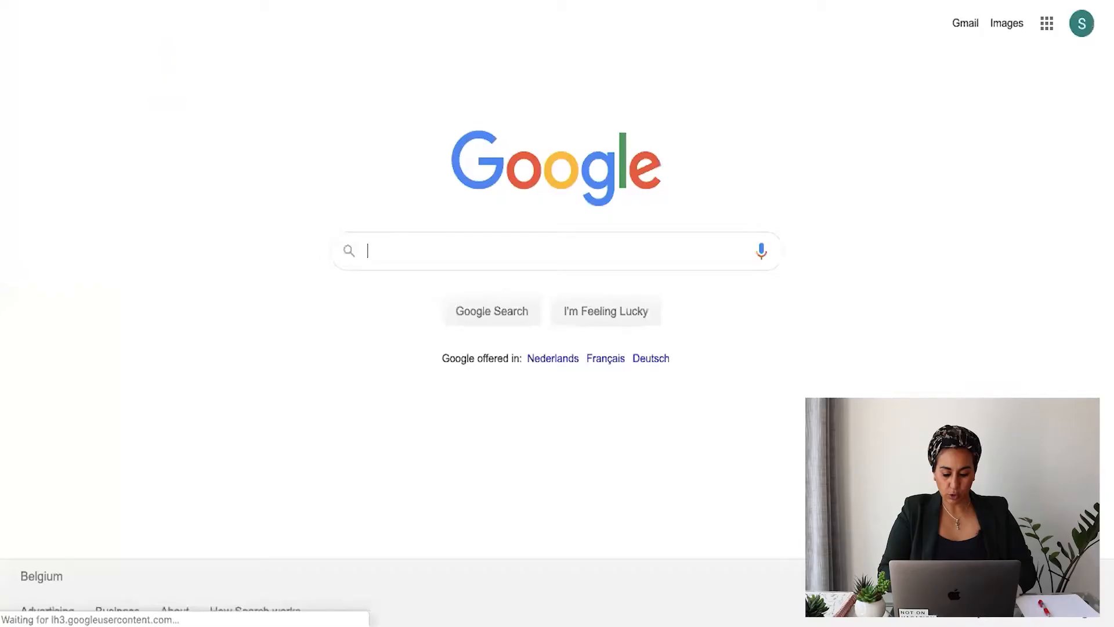
# Step: Search Google for "josefin sans font pairing"
pyautogui.write('josefi')
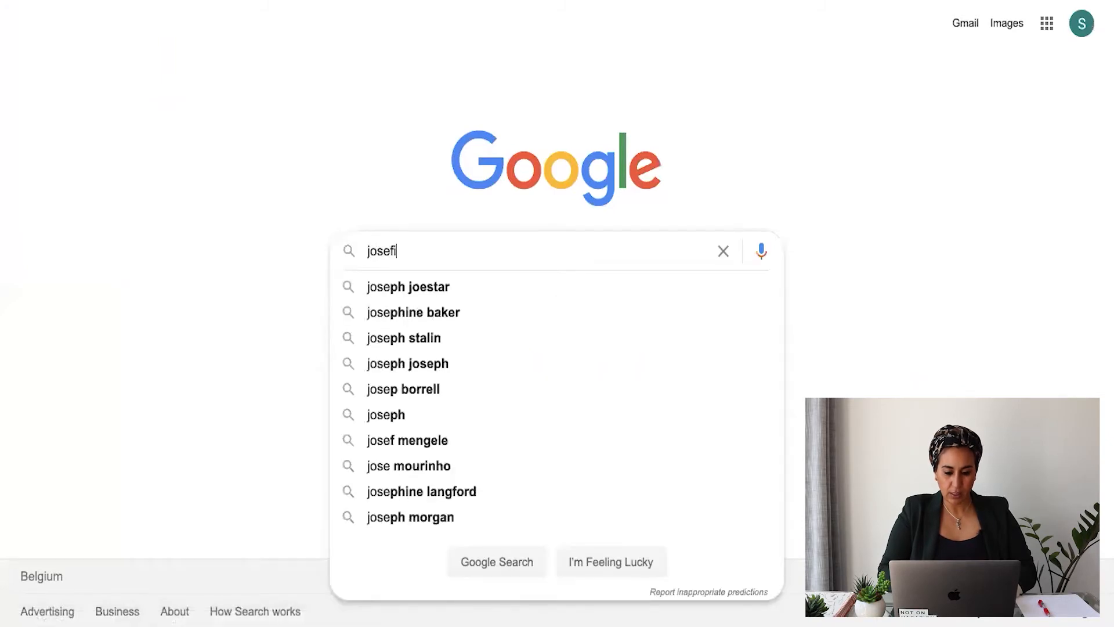
pyautogui.write('n sans font pa')
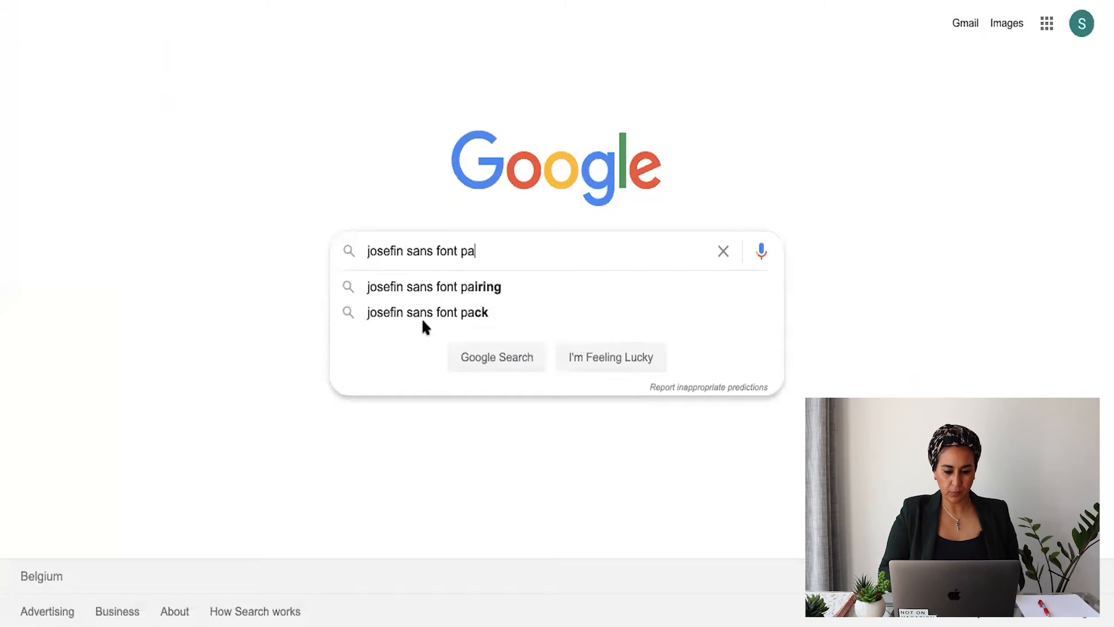
pyautogui.click(422, 286)
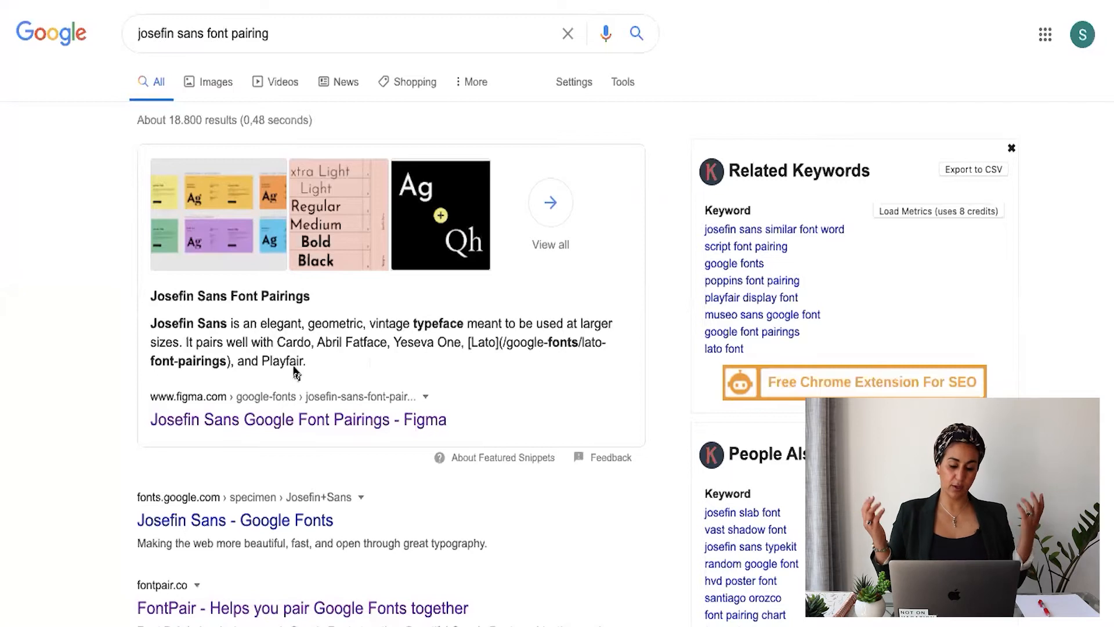
# Step: Open Figma's Josefin Sans Google Font Pairings result and review the suggested font combinations
pyautogui.click(214, 422)
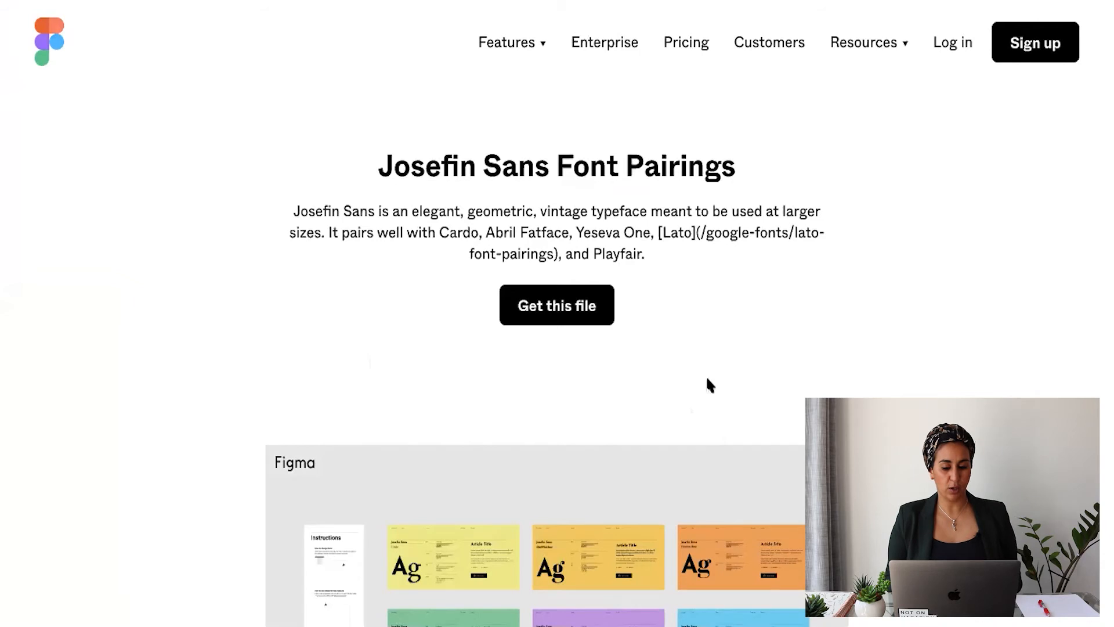
pyautogui.scroll(-14, 708, 384)
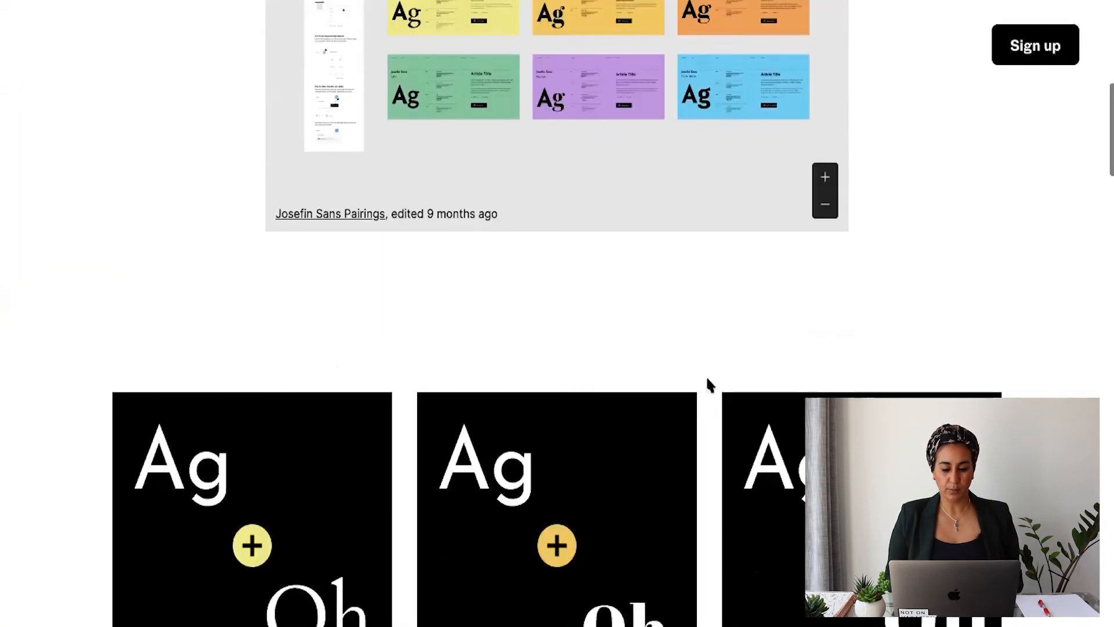
pyautogui.scroll(-11, 659, 452)
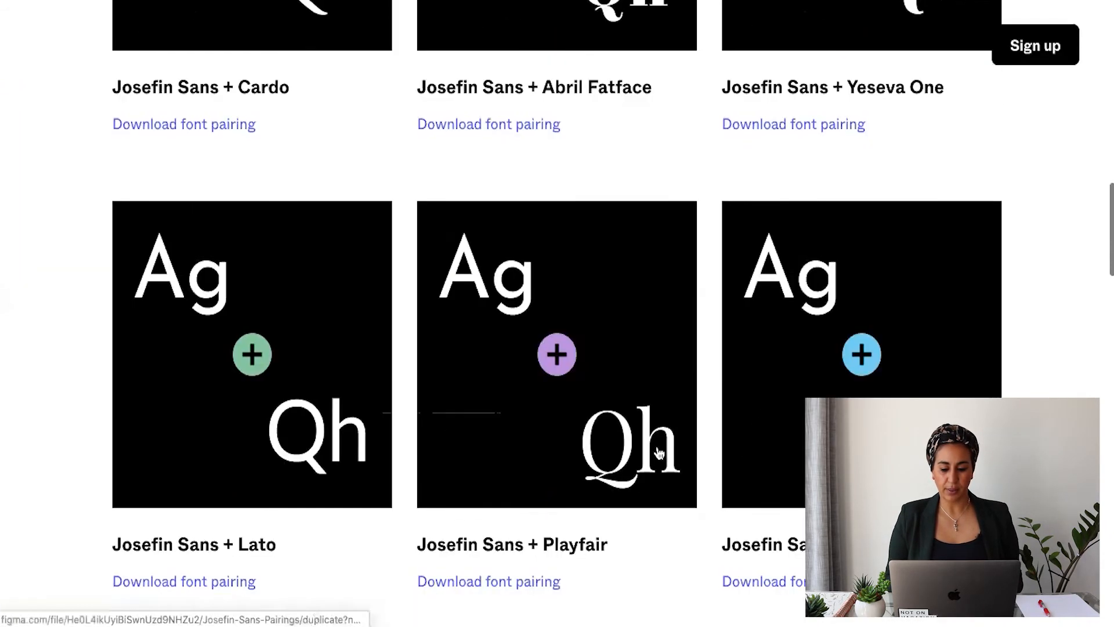
pyautogui.scroll(-4, 659, 452)
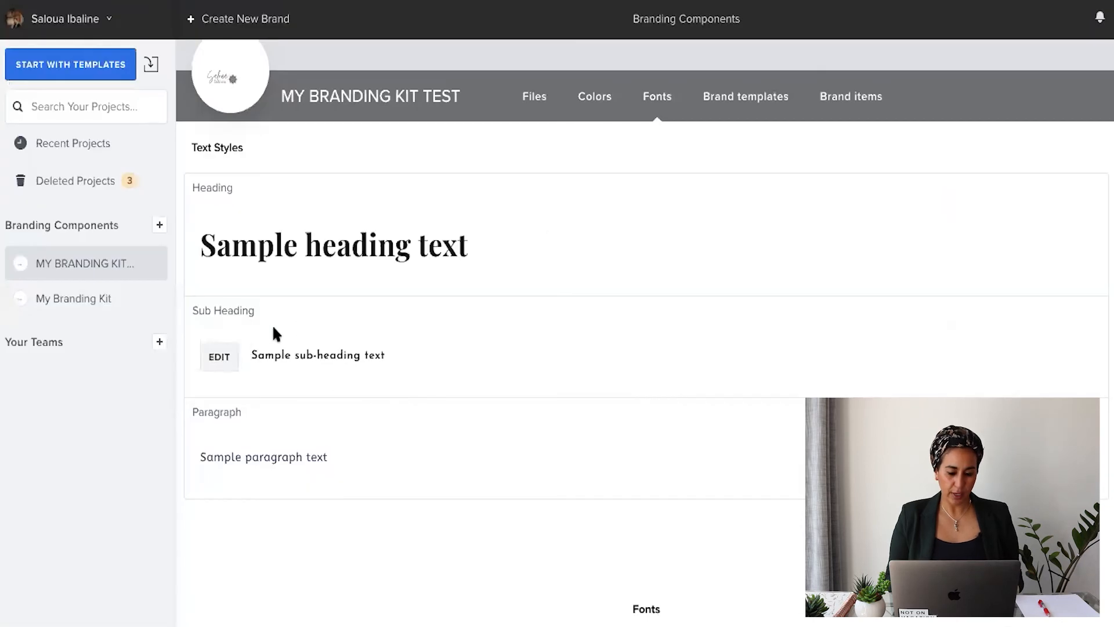
# Step: Return to the branding kit in Artboard Studio and set the Paragraph text style's font family to Lora
pyautogui.click(228, 461)
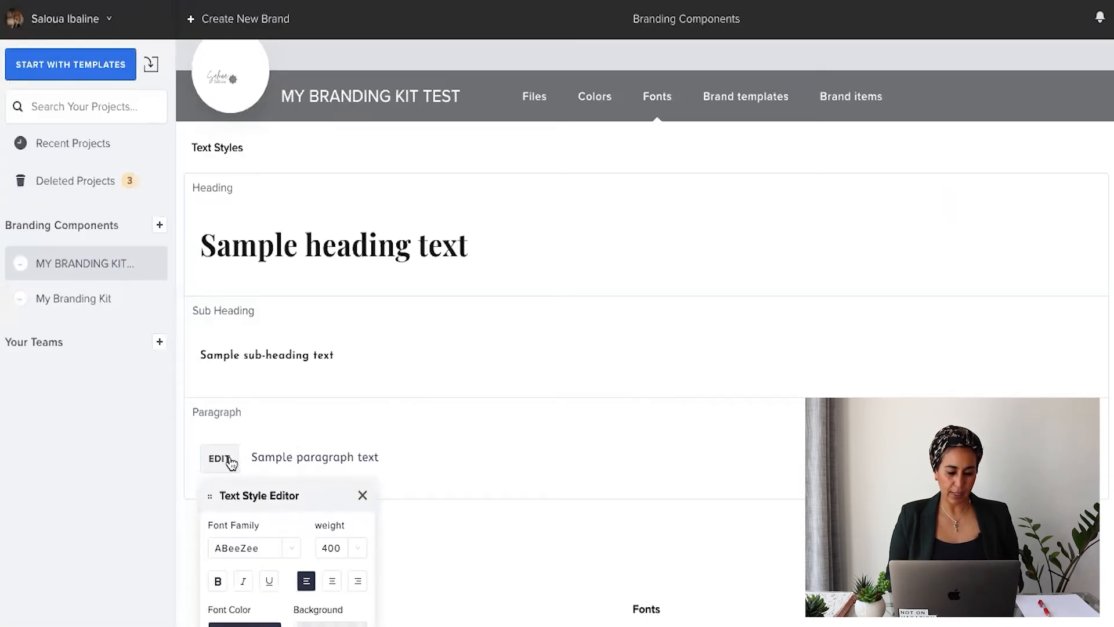
pyautogui.scroll(-3, 275, 468)
pyautogui.click(264, 553)
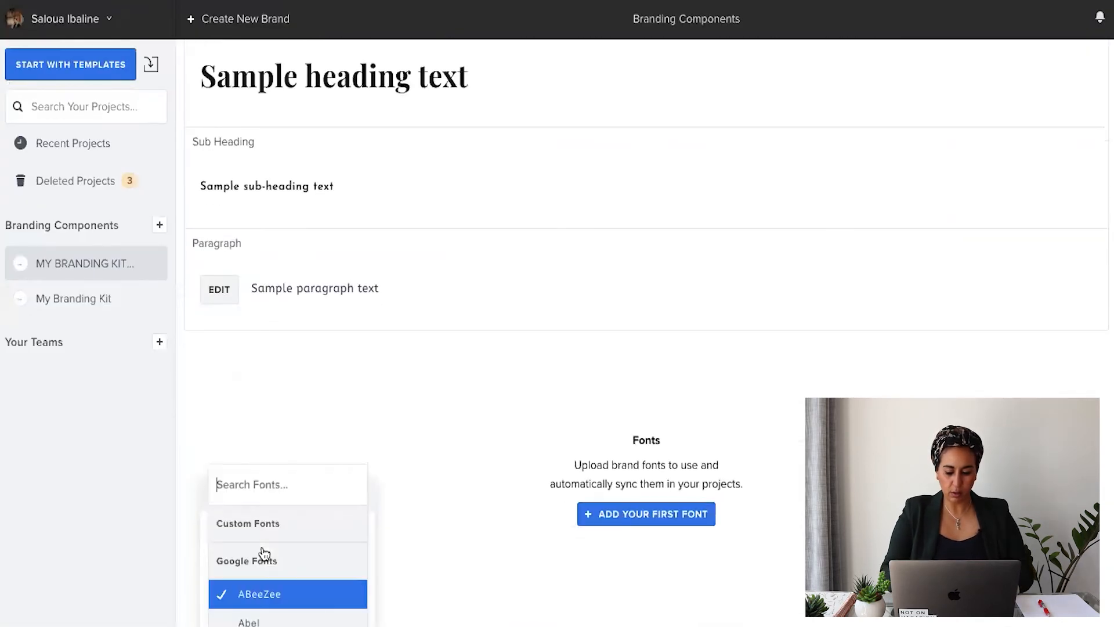
pyautogui.write('lora')
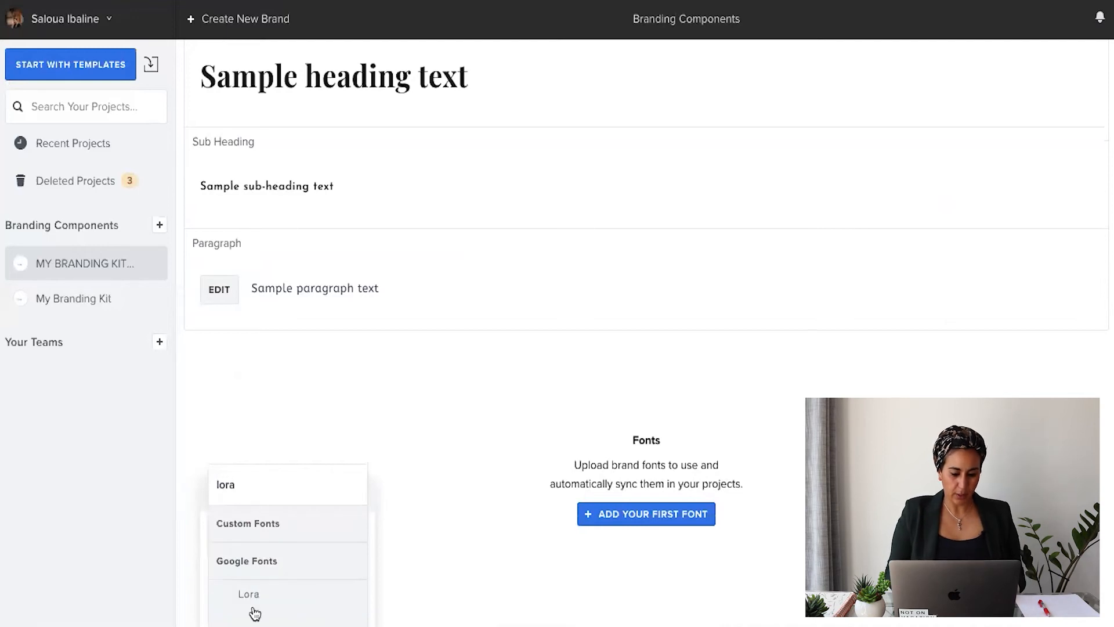
pyautogui.click(253, 601)
# Step: Change the Paragraph text style's font color to near-black and save the style
pyautogui.click(293, 414)
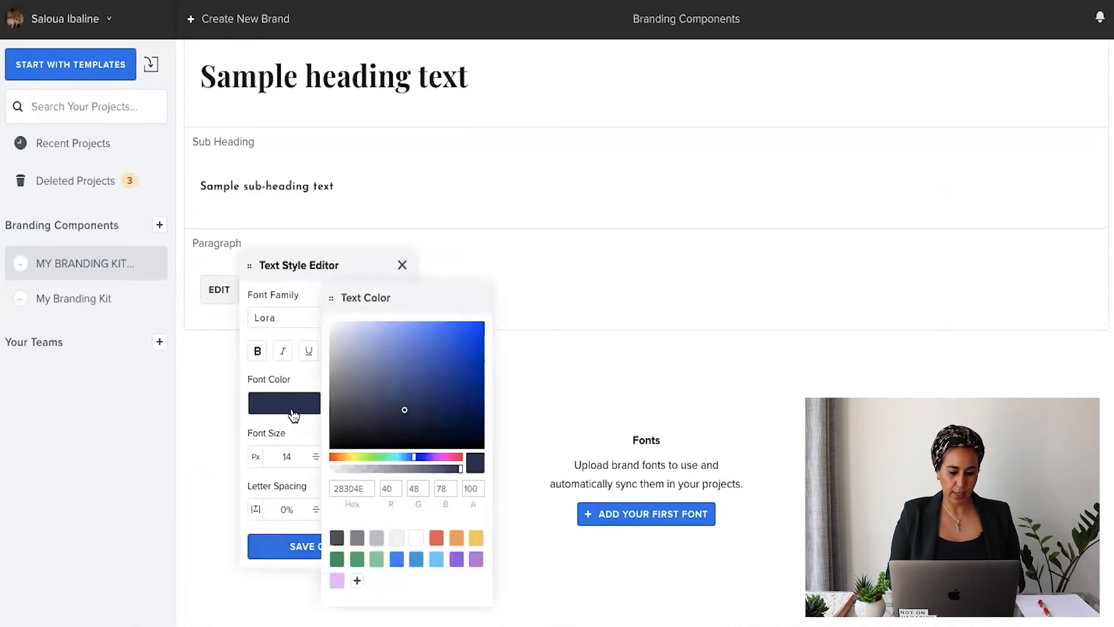
pyautogui.click(336, 449)
pyautogui.click(284, 547)
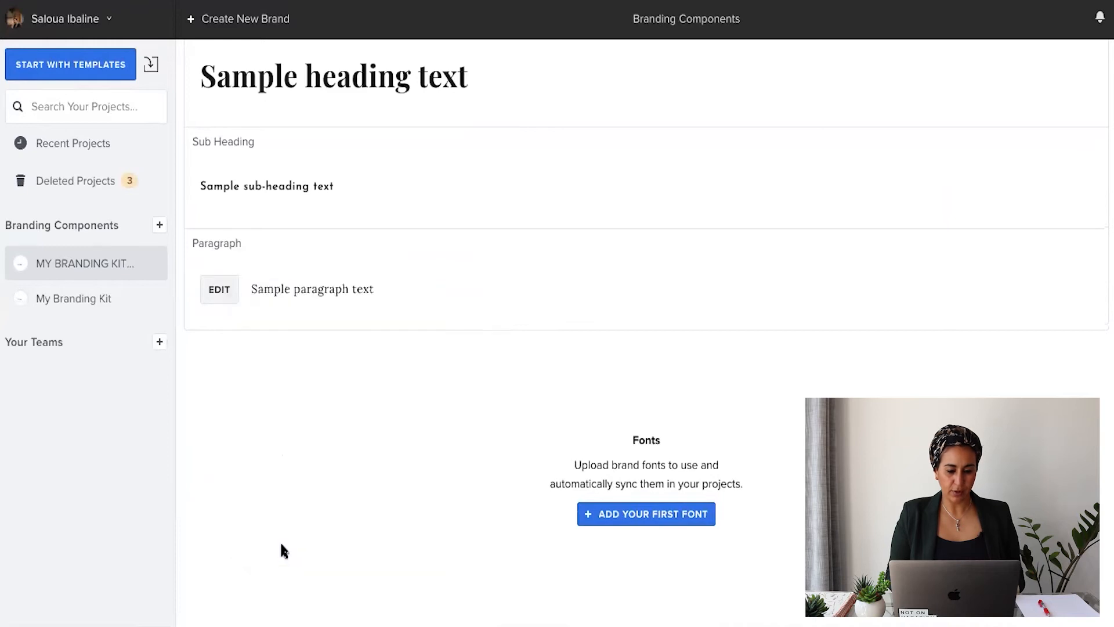
pyautogui.scroll(4, 422, 321)
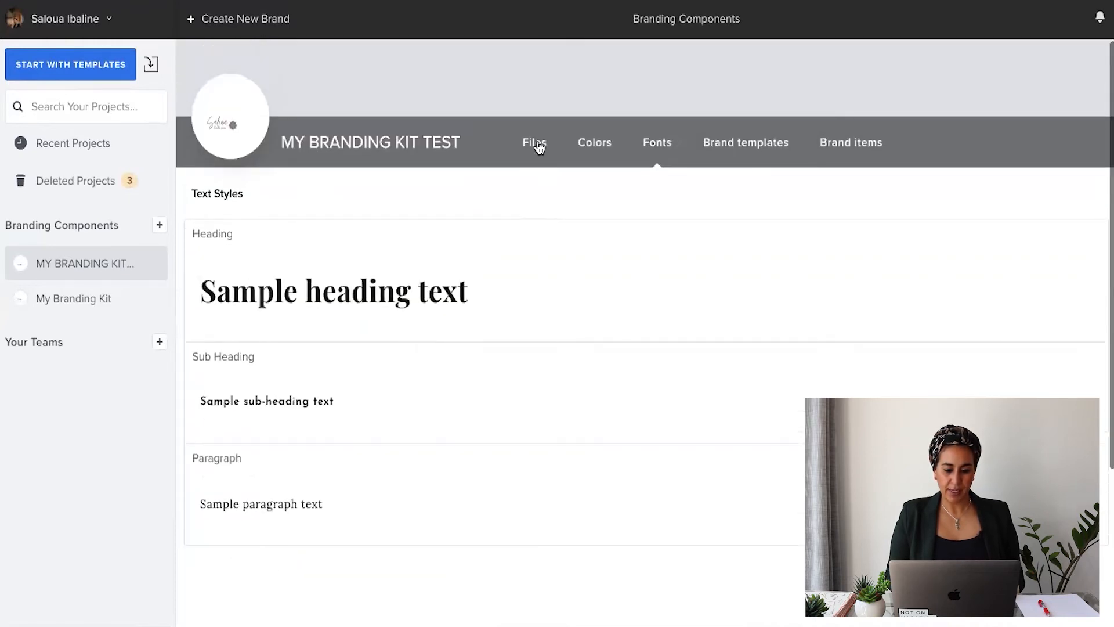
# Step: Review the MY BRANDING KIT TEST kit's files, colors, fonts, brand templates and brand items
pyautogui.click(537, 145)
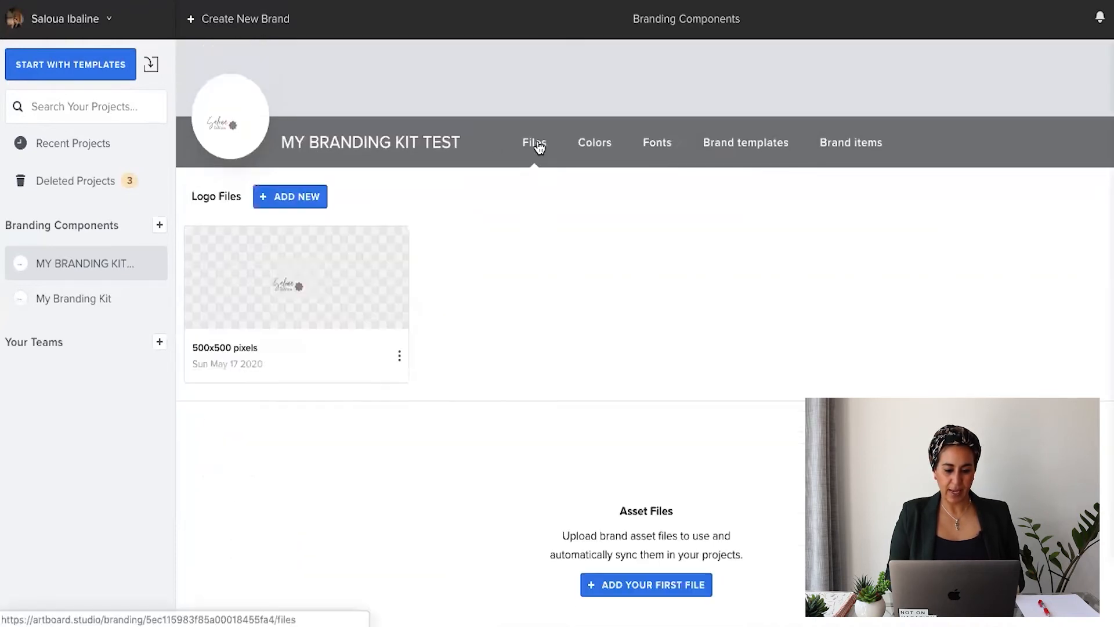
pyautogui.click(587, 144)
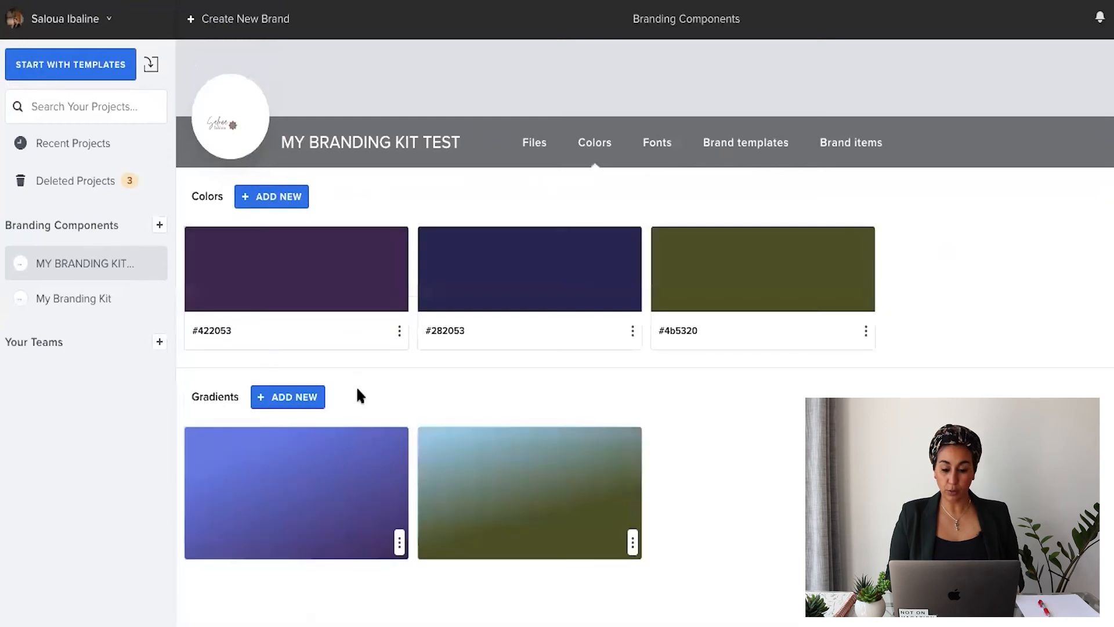
pyautogui.click(655, 142)
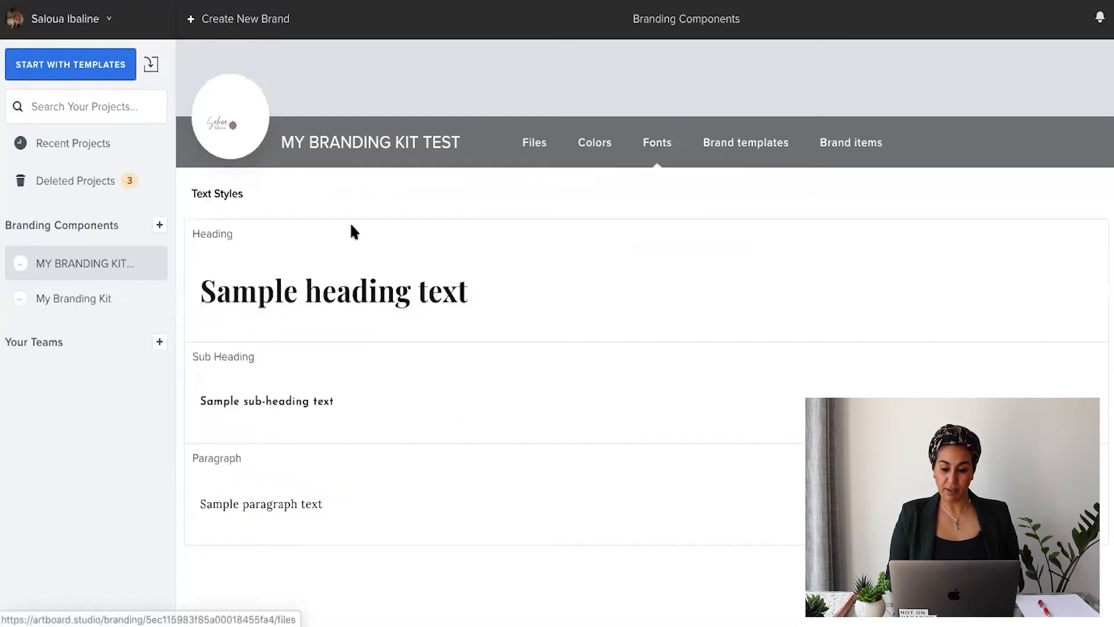
pyautogui.click(718, 144)
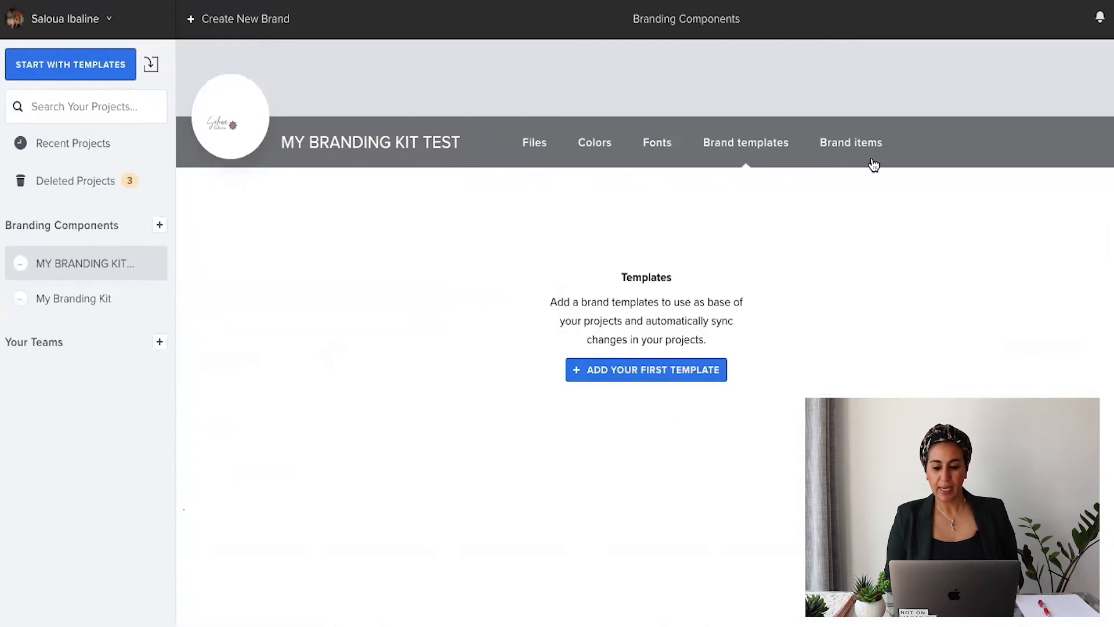
pyautogui.click(861, 149)
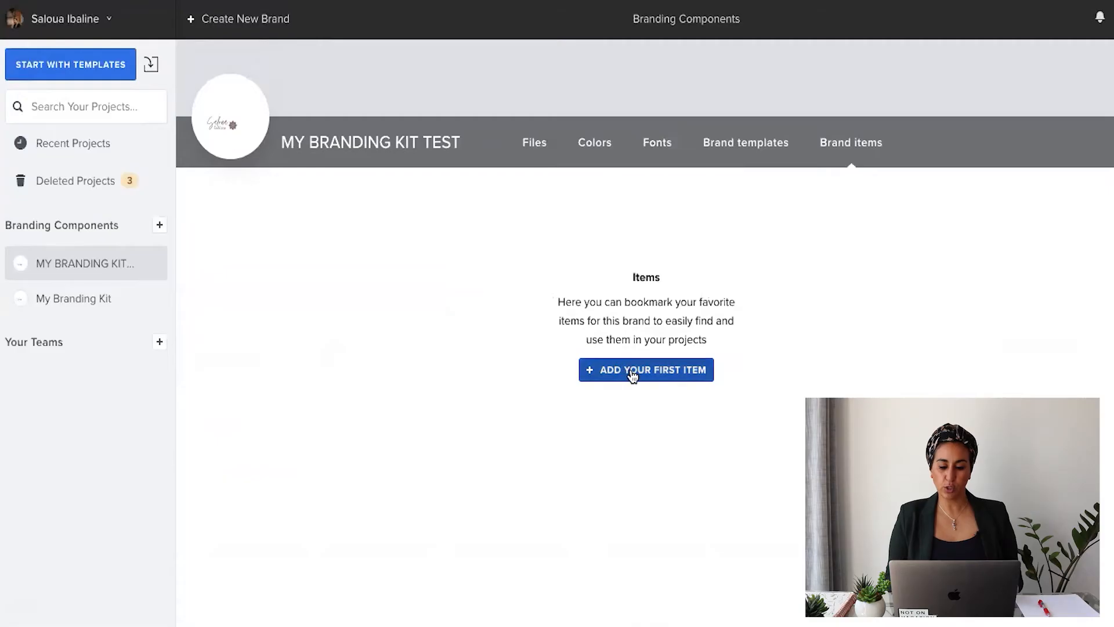
# Step: Start adding brand items and browse the available mockup item categories, including Print and Kitchen
pyautogui.click(632, 371)
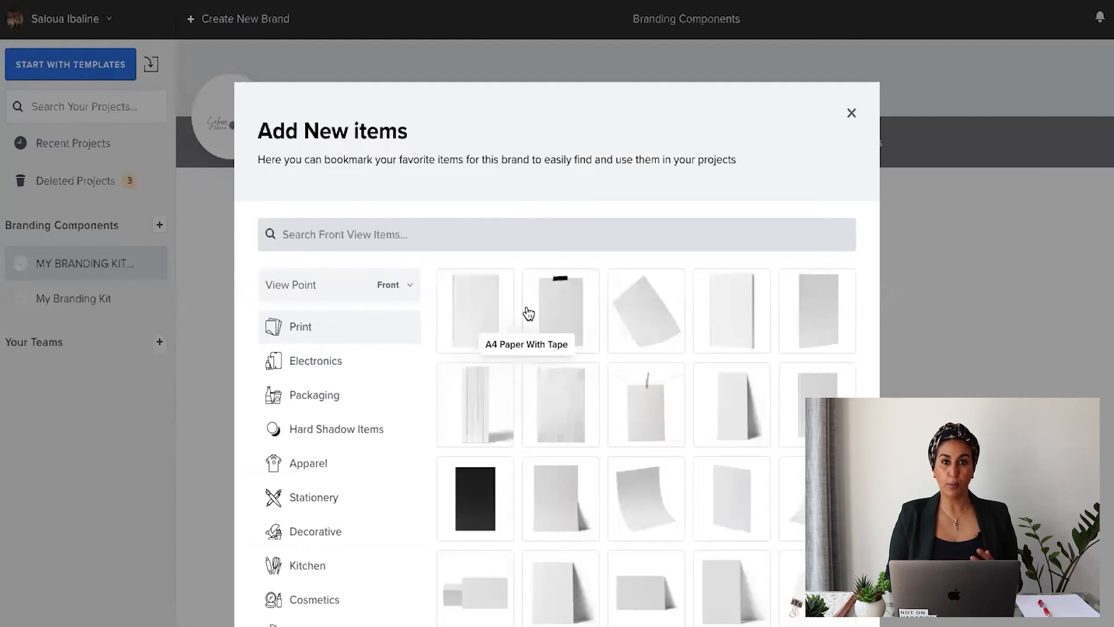
pyautogui.scroll(-2, 336, 386)
pyautogui.scroll(2, 335, 388)
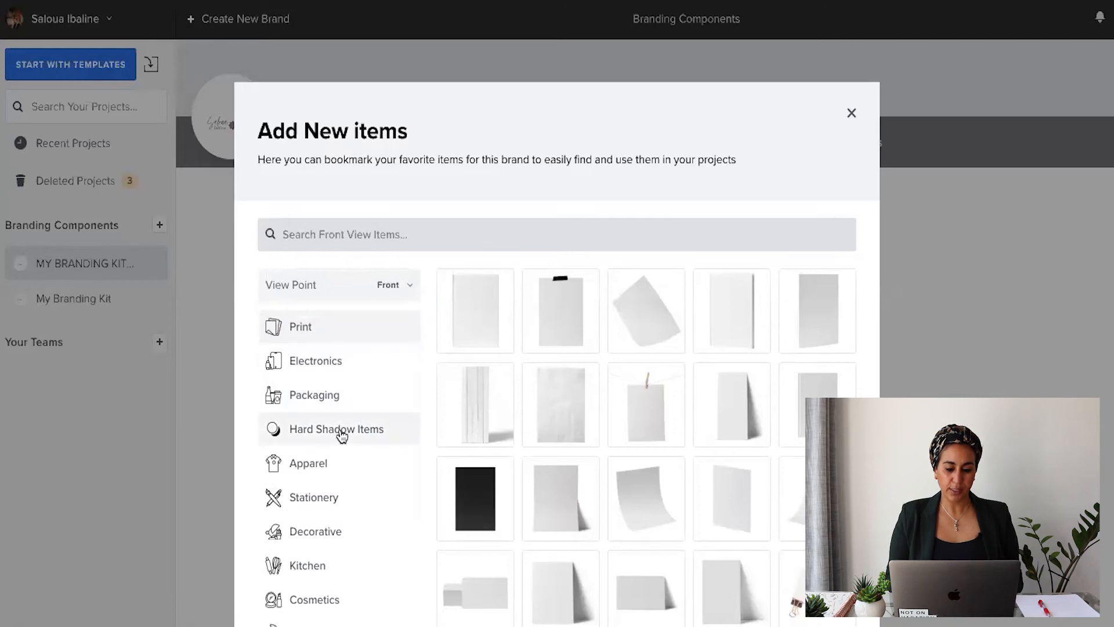
pyautogui.scroll(-1, 341, 429)
pyautogui.scroll(-2, 317, 479)
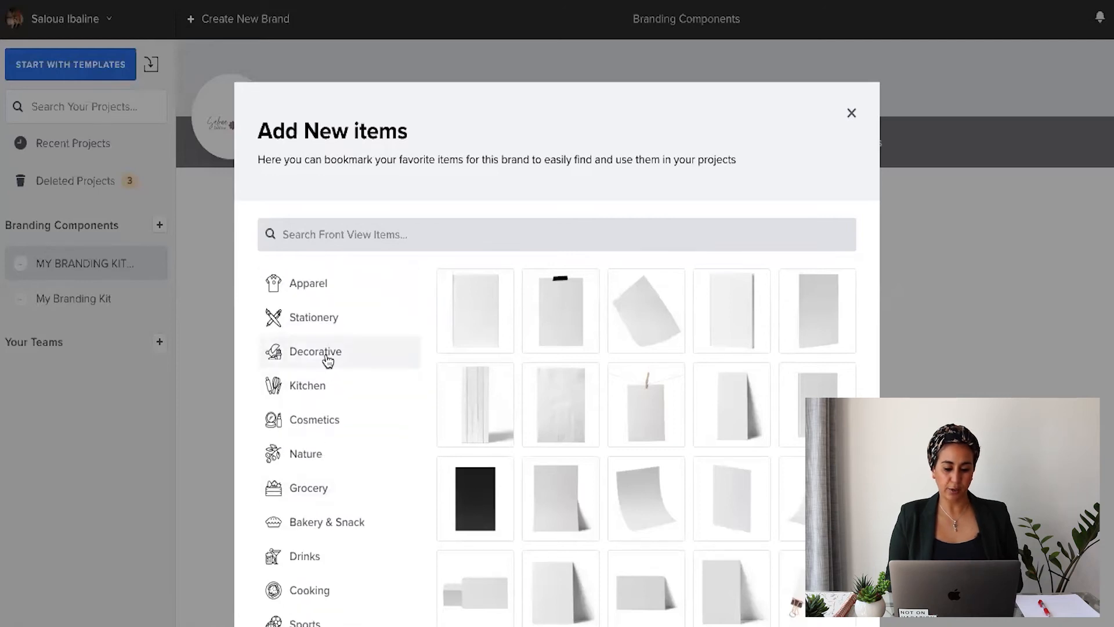
pyautogui.scroll(-2, 339, 452)
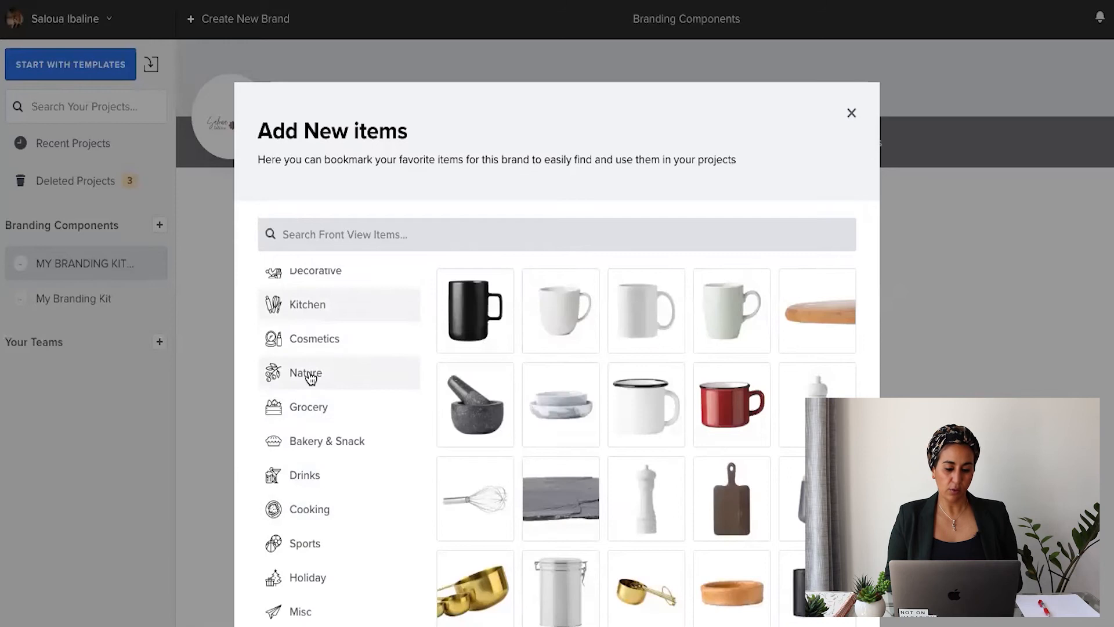
pyautogui.scroll(5, 316, 371)
# Step: Add the silver iMac, a white-front iPhone and an open silver laptop from the Electronics category to the kit's brand items
pyautogui.click(330, 362)
pyautogui.scroll(-2, 531, 502)
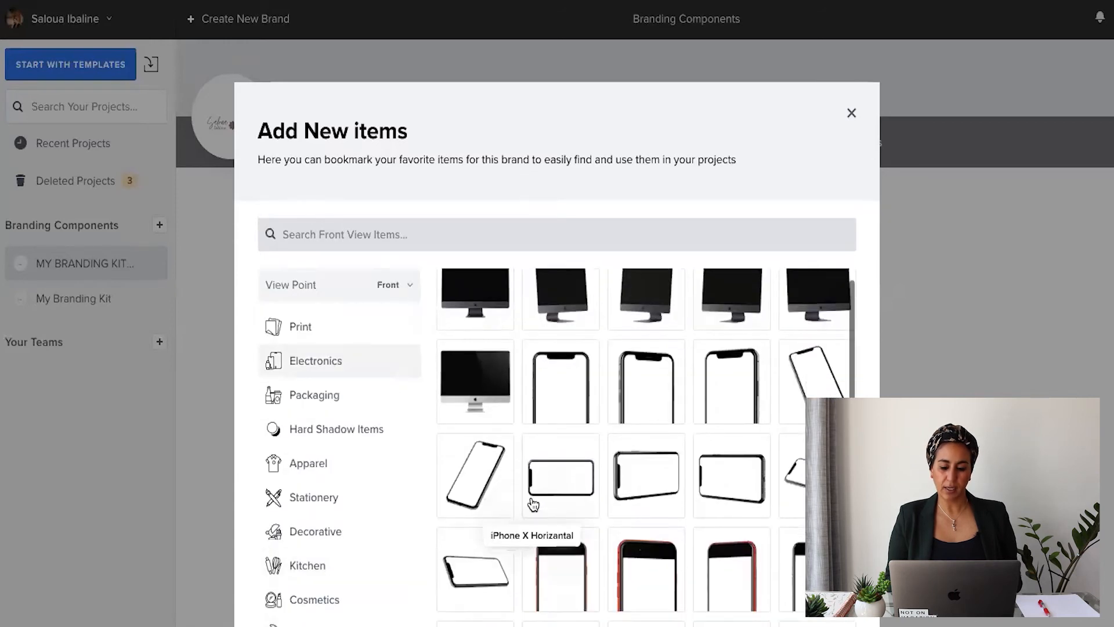
pyautogui.scroll(1, 493, 430)
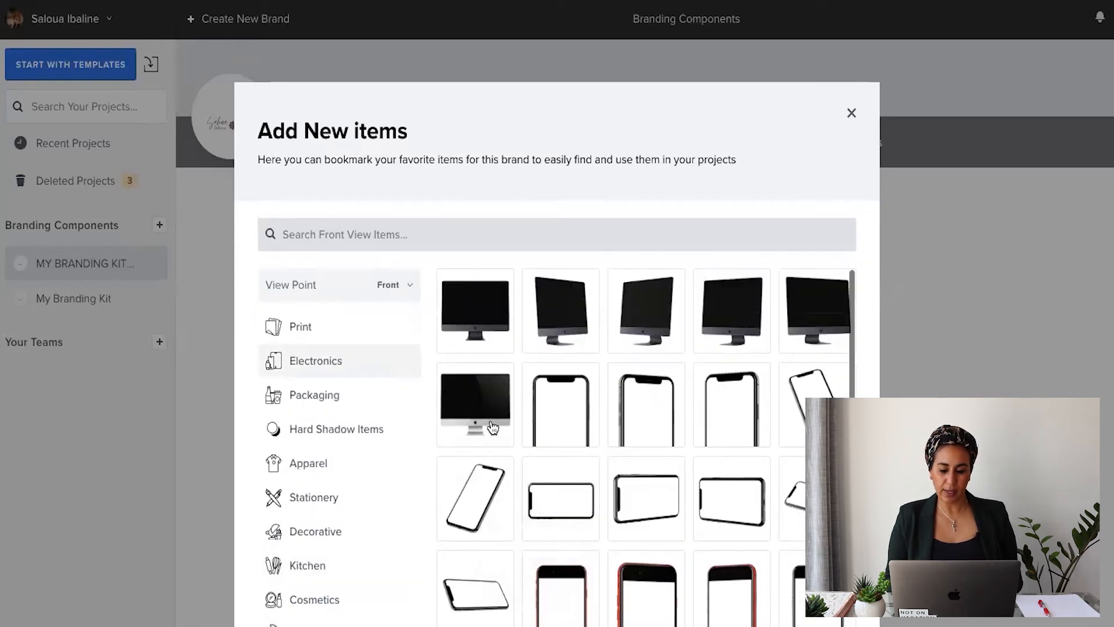
pyautogui.click(493, 427)
pyautogui.scroll(-3, 598, 443)
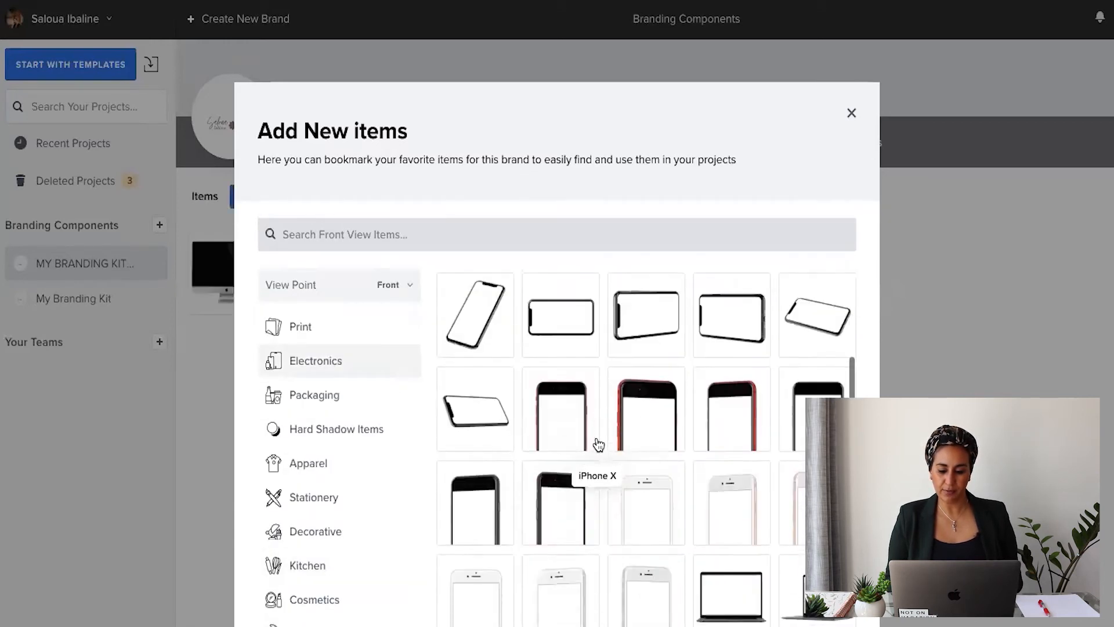
pyautogui.click(729, 490)
pyautogui.scroll(-5, 728, 490)
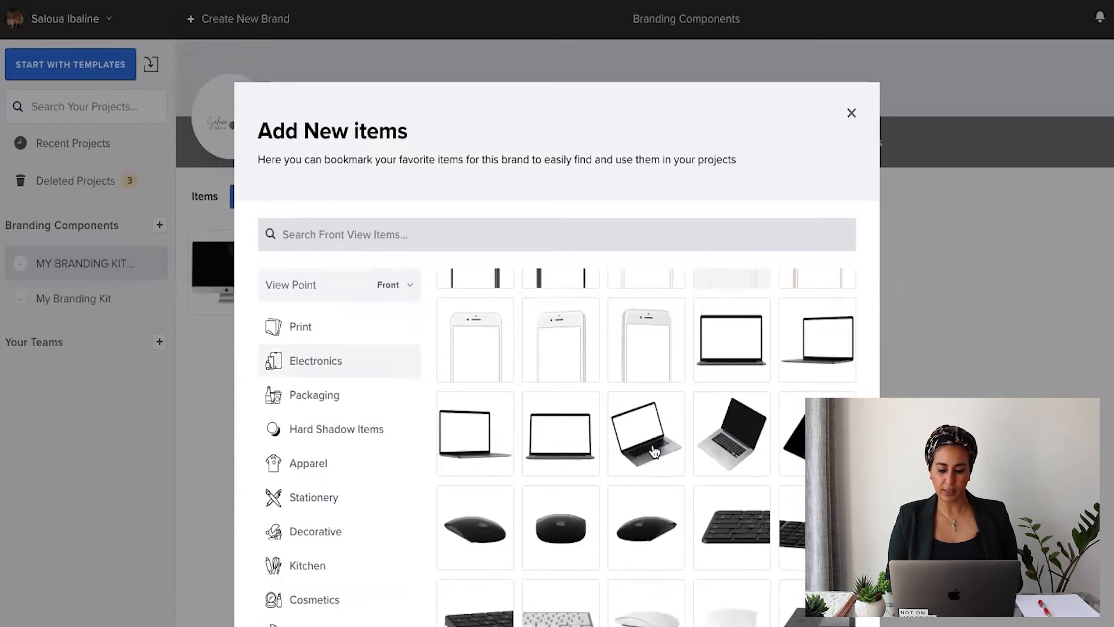
pyautogui.click(739, 451)
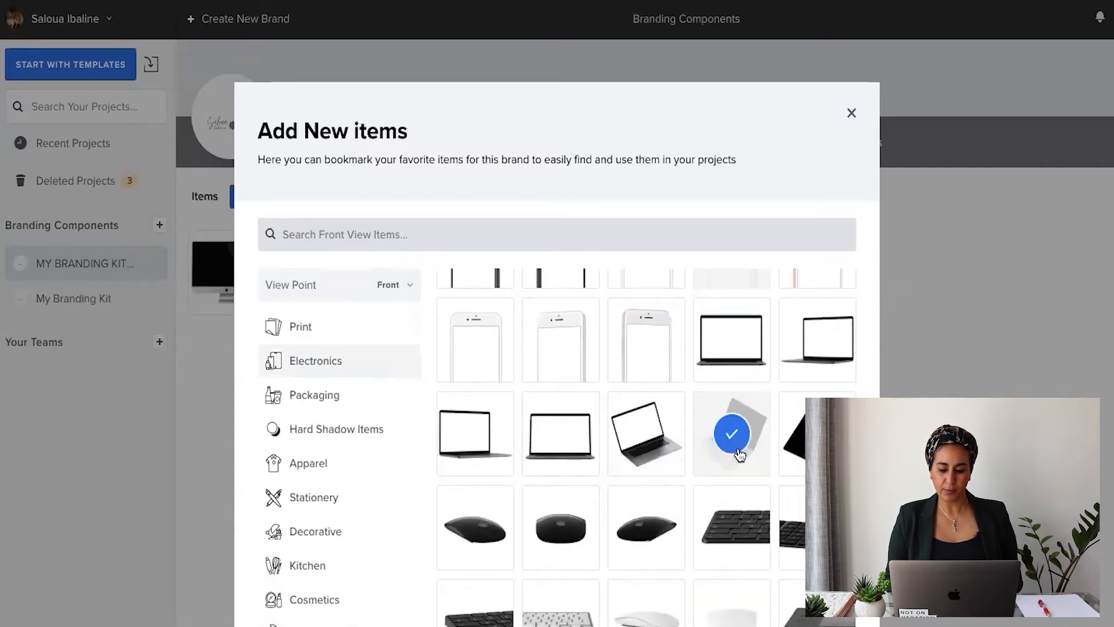
pyautogui.scroll(-1, 741, 455)
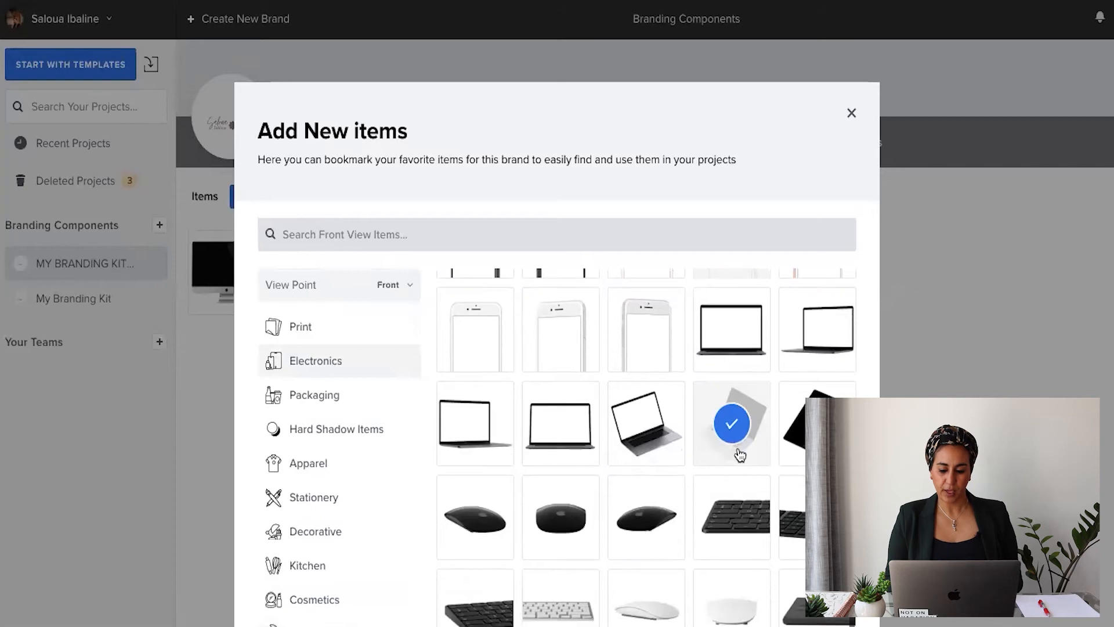
pyautogui.click(852, 116)
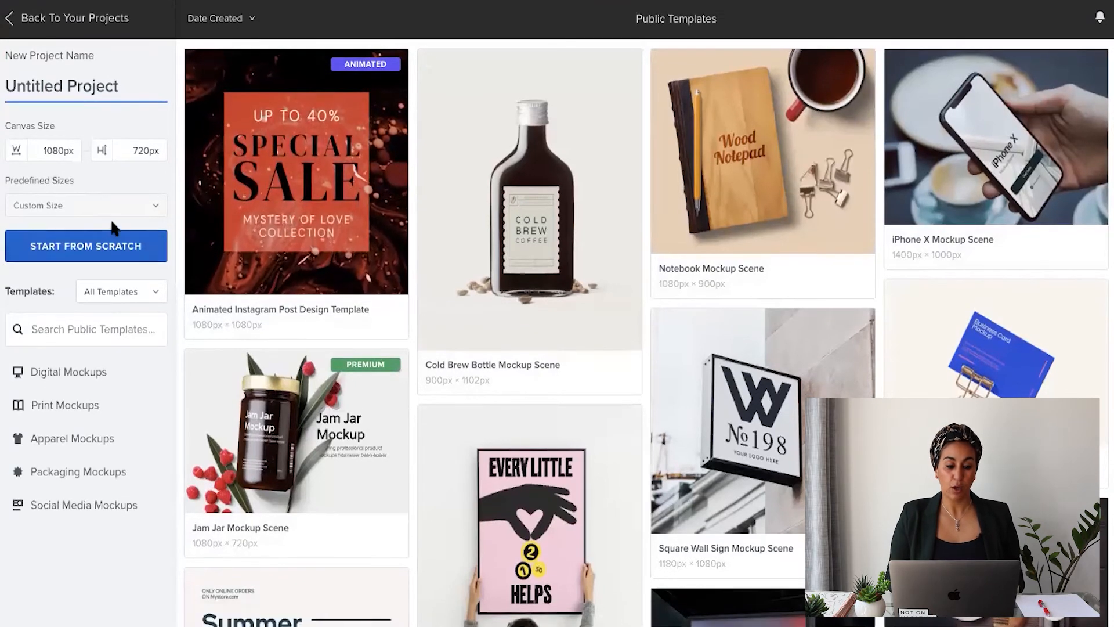
# Step: Search the public templates for "instagram" and open the Summer Holiday Deals Instagram Post Design Template
pyautogui.click(56, 329)
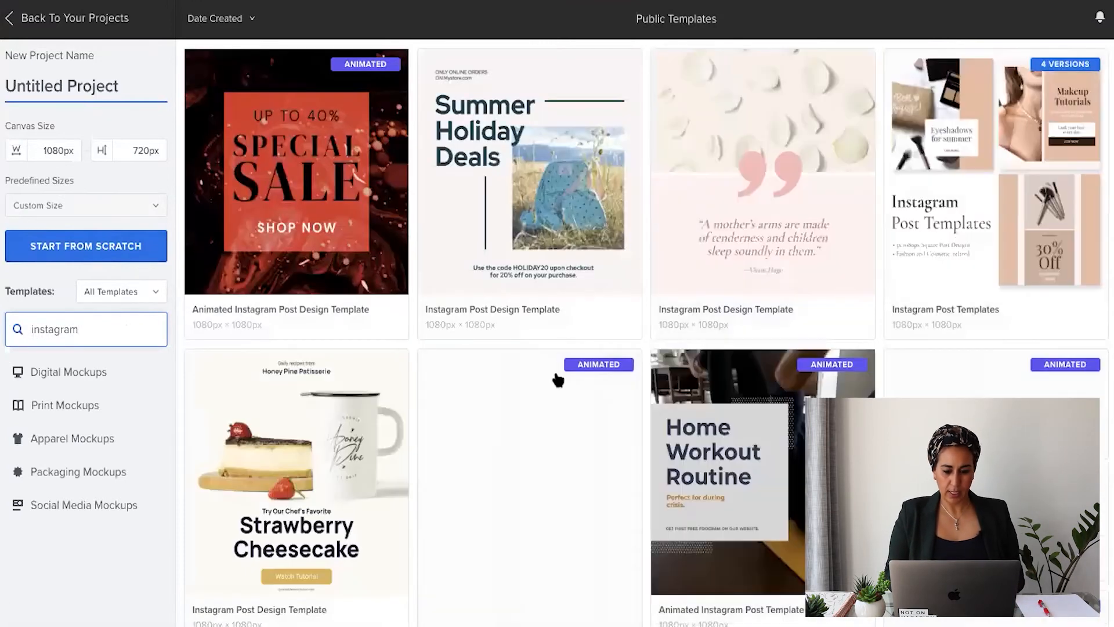
pyautogui.scroll(-10, 558, 381)
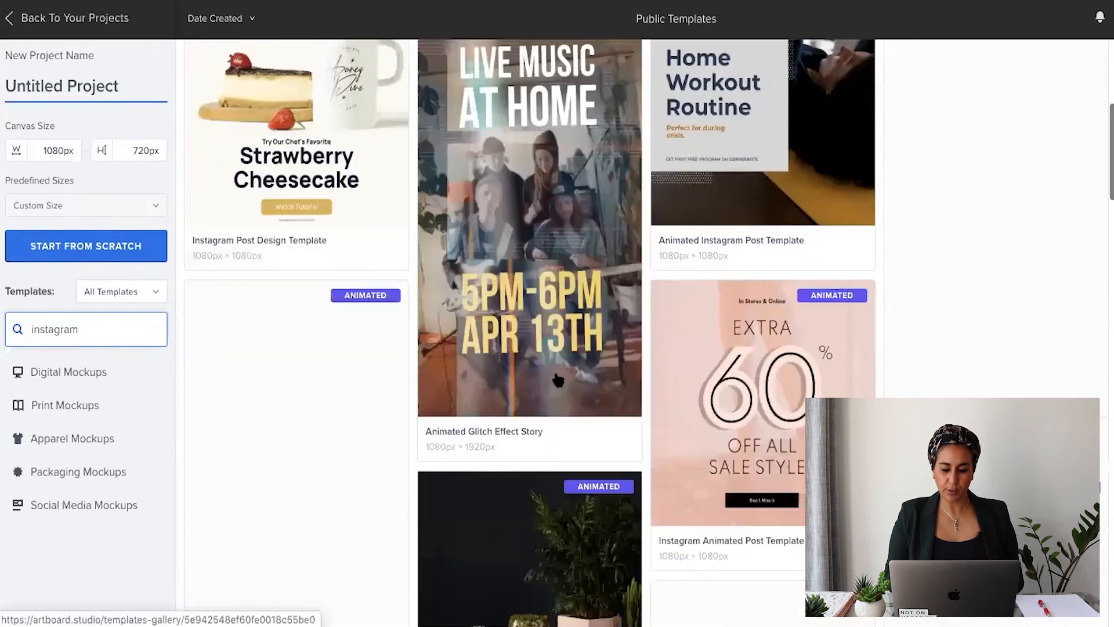
pyautogui.scroll(-8, 558, 380)
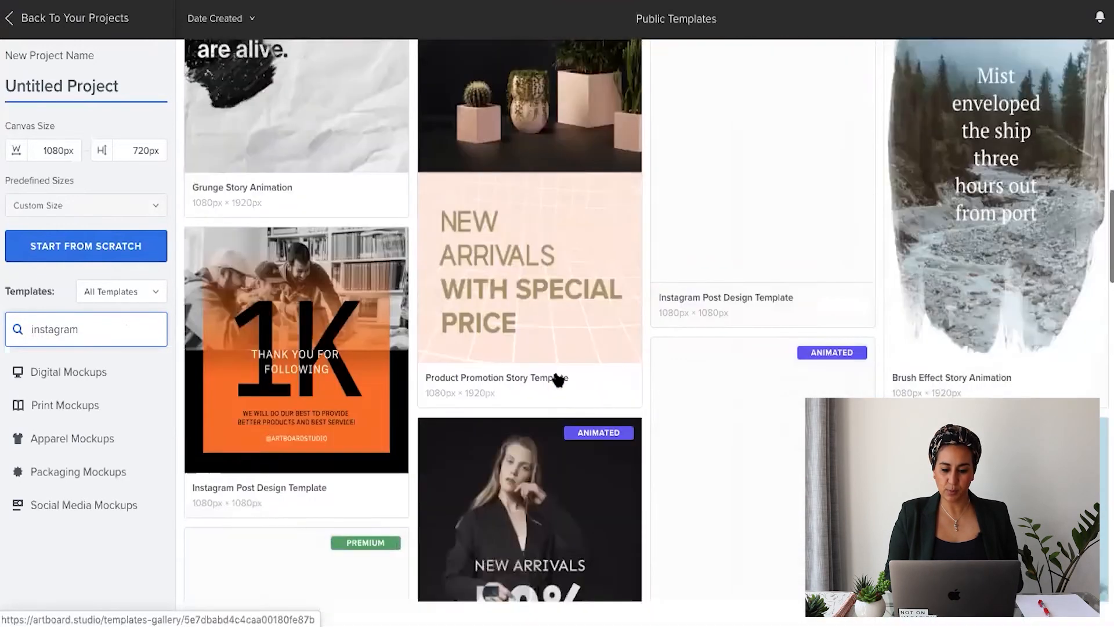
pyautogui.scroll(6, 558, 380)
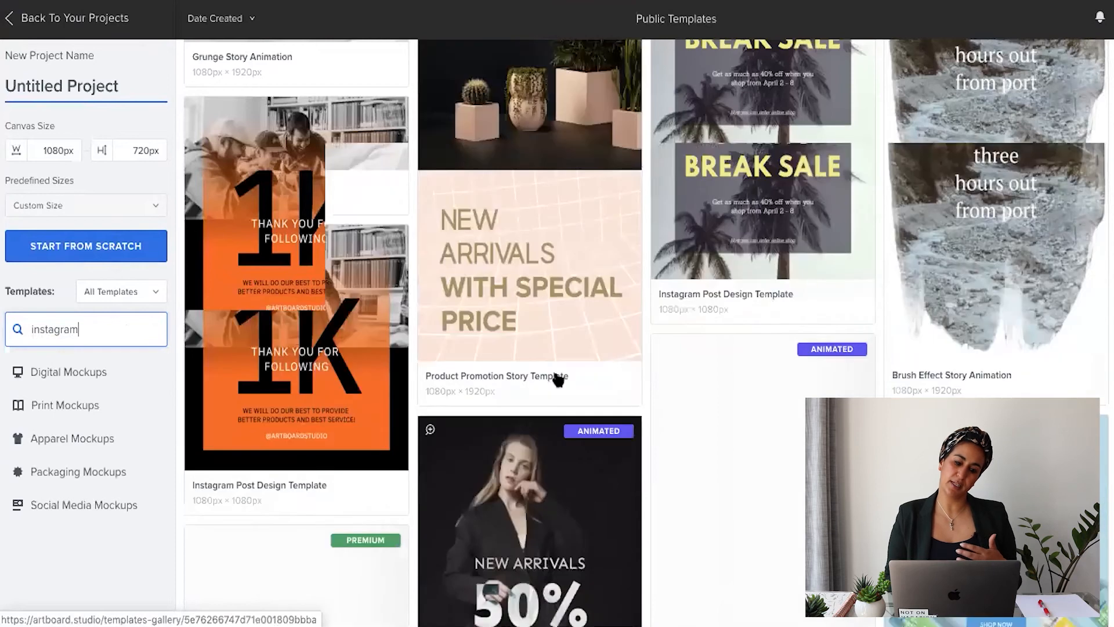
pyautogui.scroll(13, 558, 380)
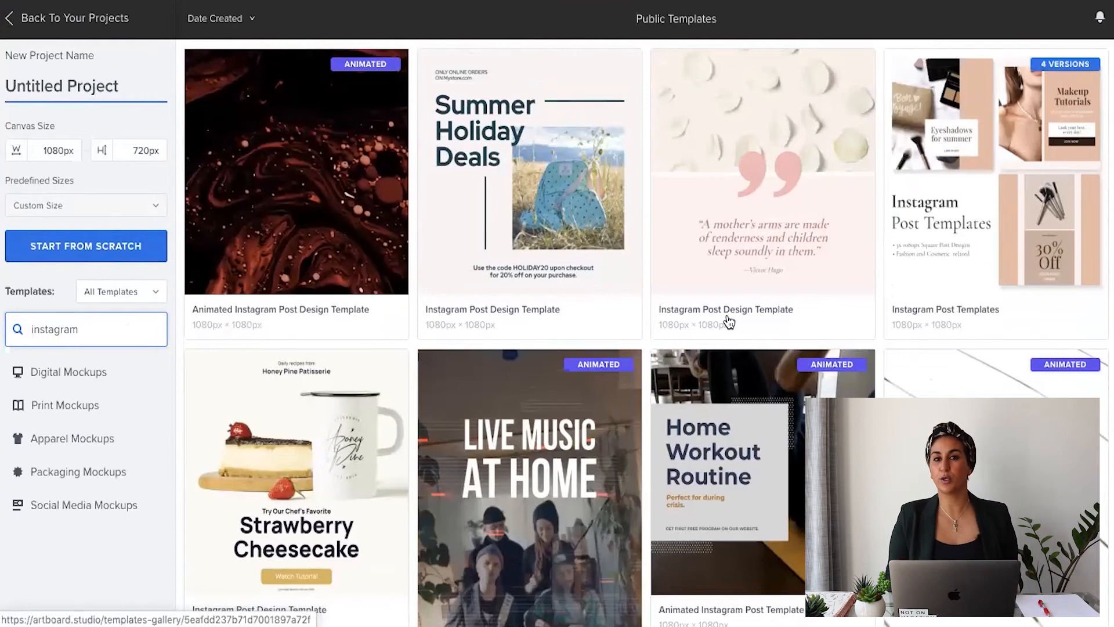
pyautogui.click(461, 229)
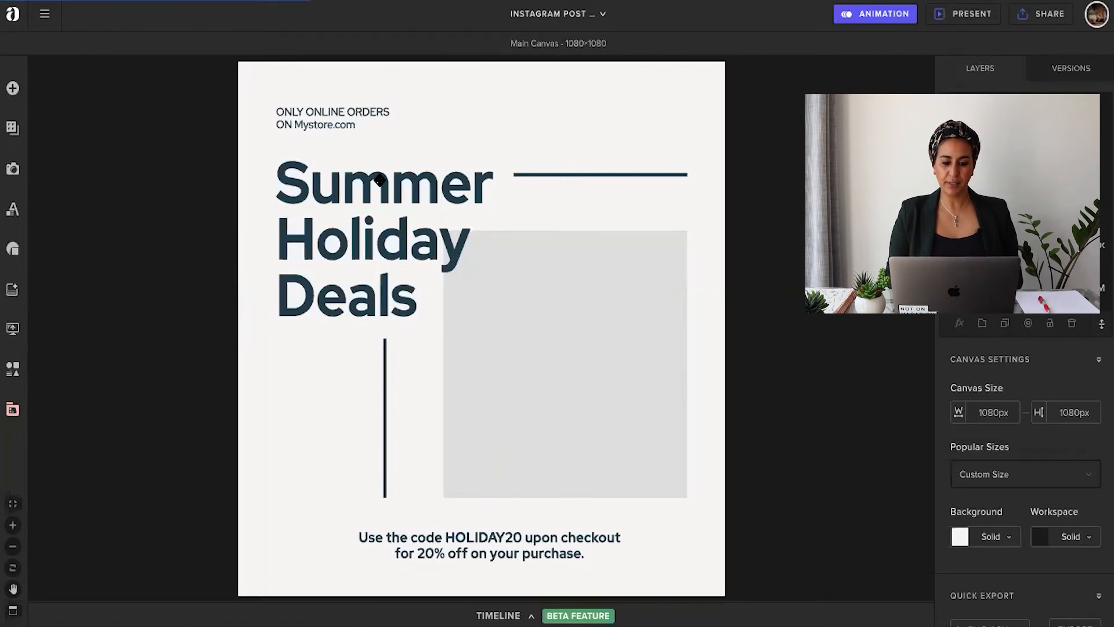
# Step: Move the Summer Holiday Deals heading slightly up and left, and shift the backpack photo slightly left
pyautogui.moveTo(348, 232)
pyautogui.mouseDown()
pyautogui.moveTo(334, 224)
pyautogui.moveTo(341, 216)
pyautogui.mouseUp()
pyautogui.moveTo(547, 352)
pyautogui.mouseDown()
pyautogui.moveTo(578, 346)
pyautogui.moveTo(545, 353)
pyautogui.mouseUp()
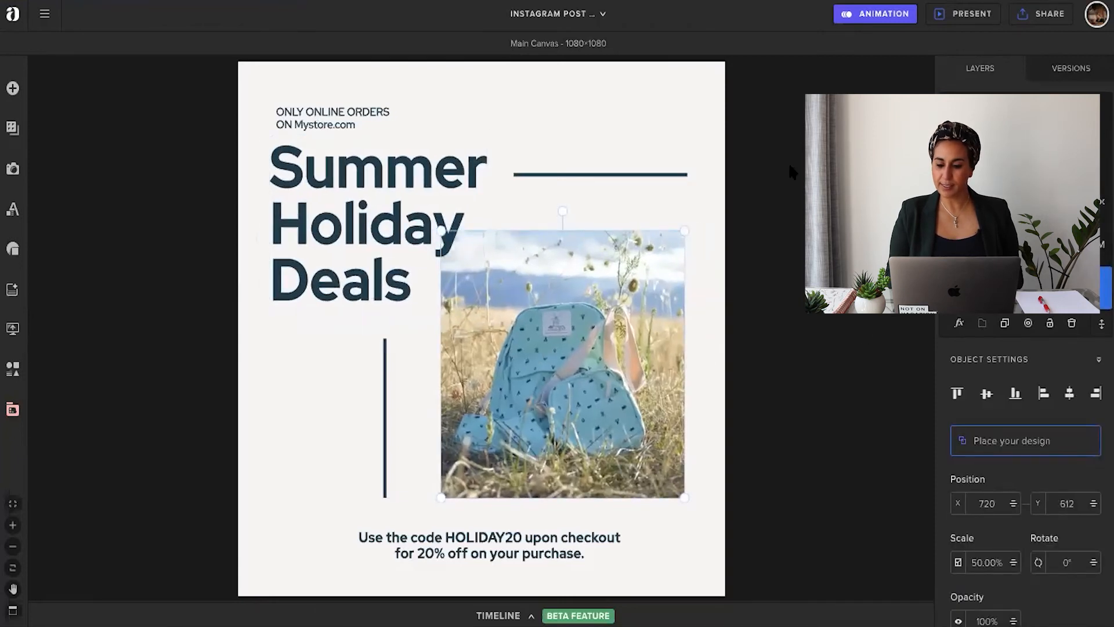
# Step: Open MY BRANDING KIT TEST in the editor's branding components and review its logos, colors, text styles, templates and items
pyautogui.click(12, 410)
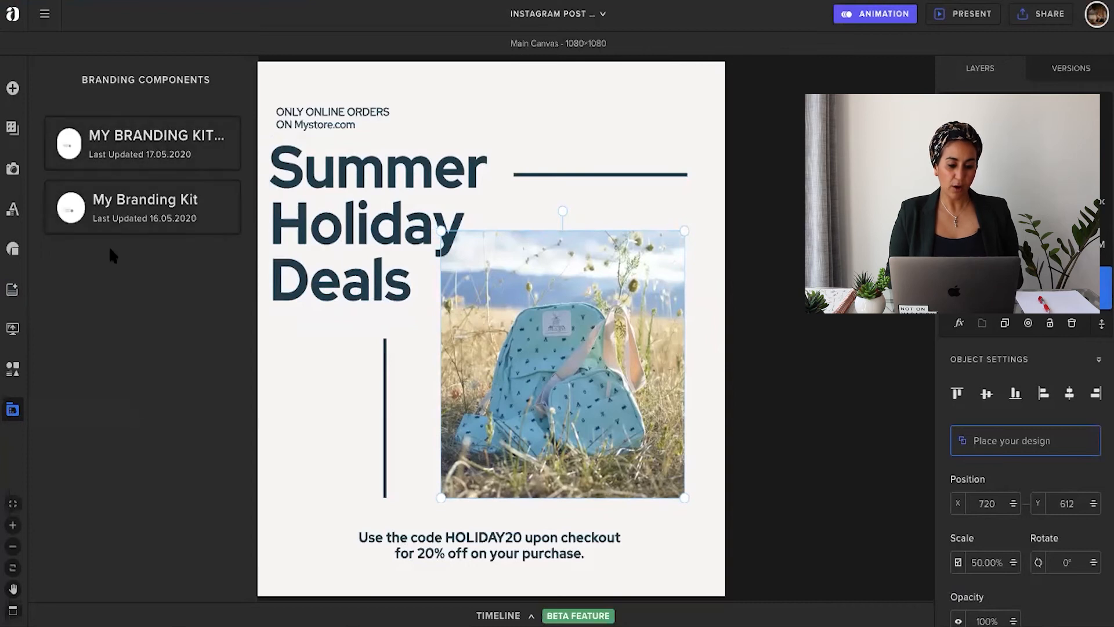
pyautogui.click(137, 160)
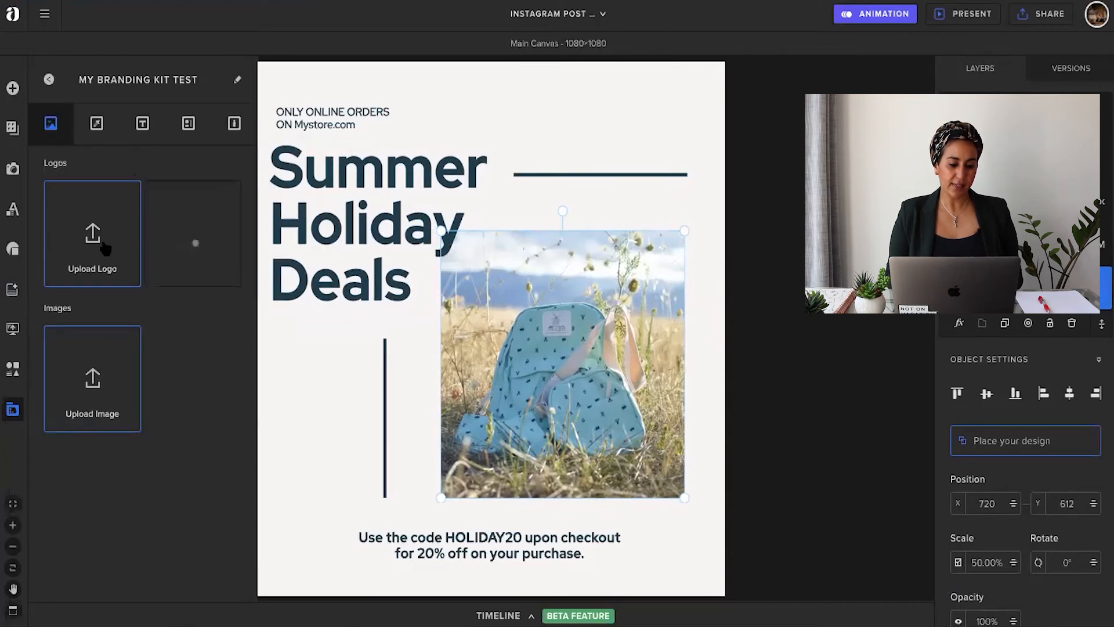
pyautogui.click(97, 123)
pyautogui.click(142, 124)
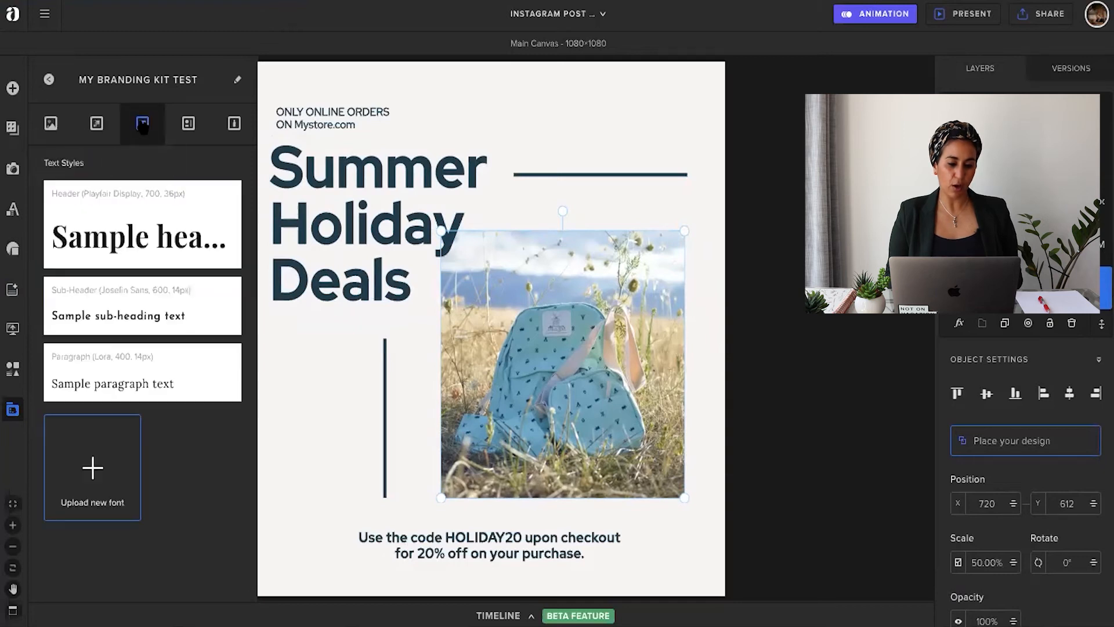
pyautogui.click(189, 140)
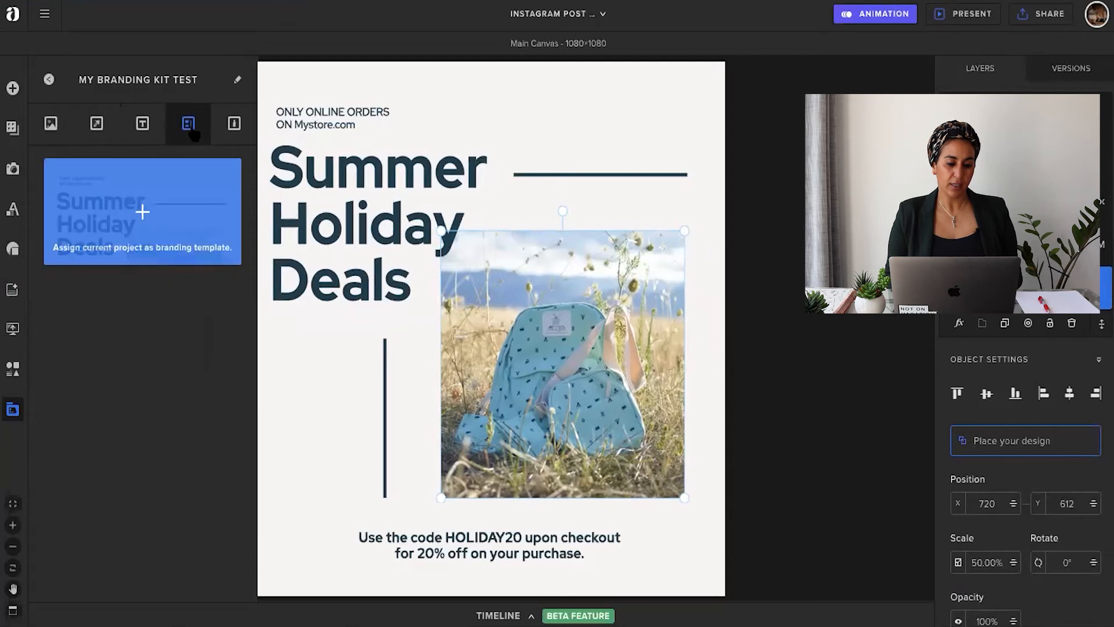
pyautogui.click(233, 129)
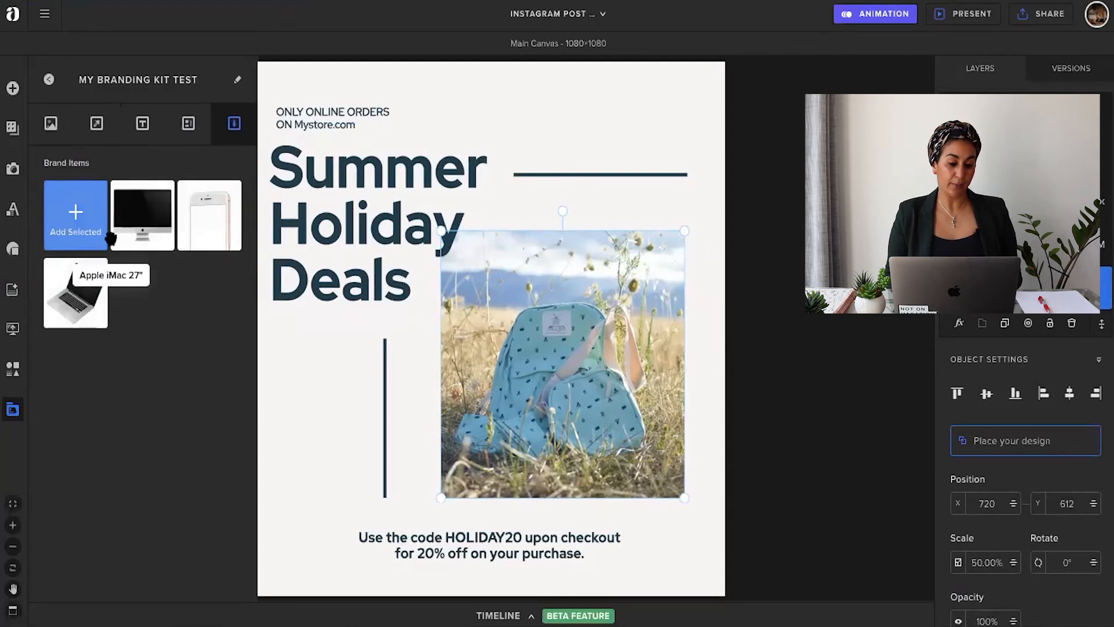
pyautogui.click(12, 410)
pyautogui.click(12, 410)
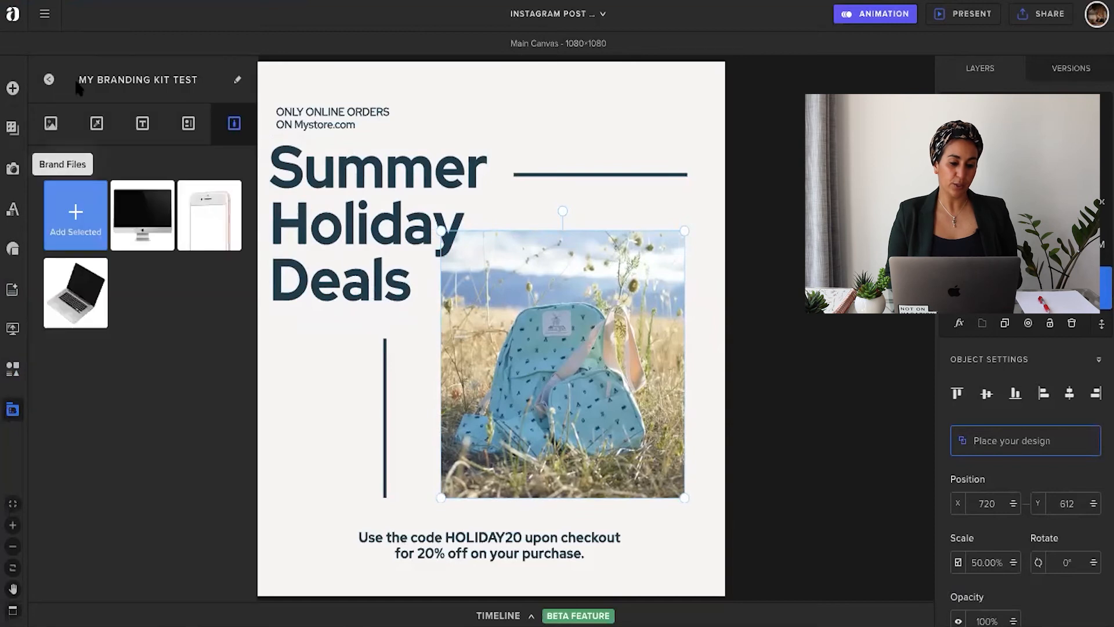
# Step: Switch to the My Branding Kit brand and review its files, colors, gradients, text styles, templates and items
pyautogui.click(49, 80)
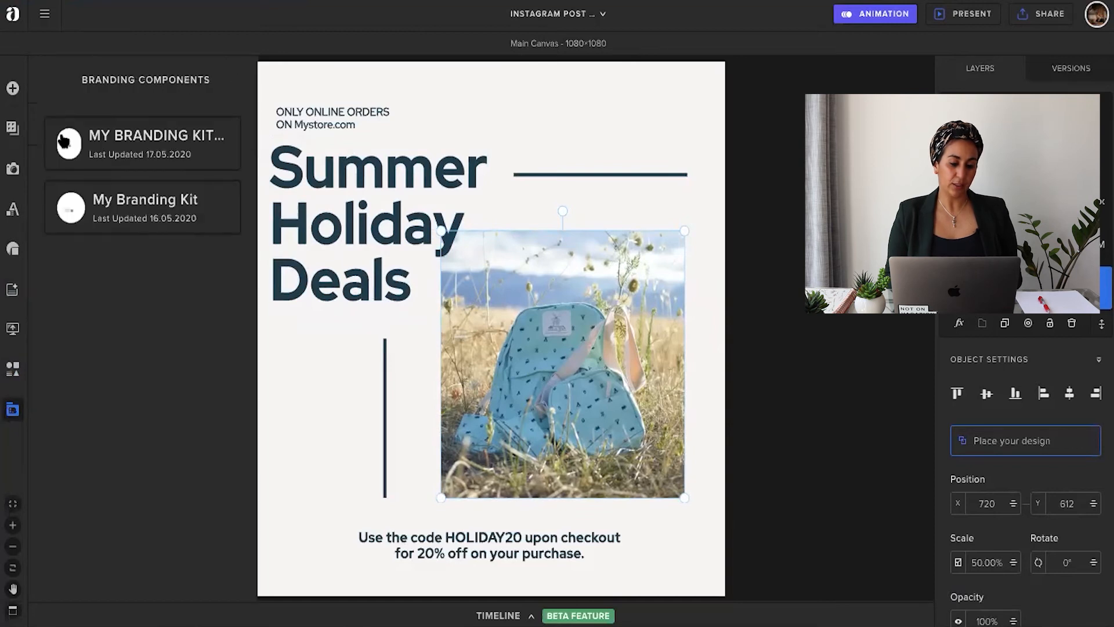
pyautogui.click(114, 196)
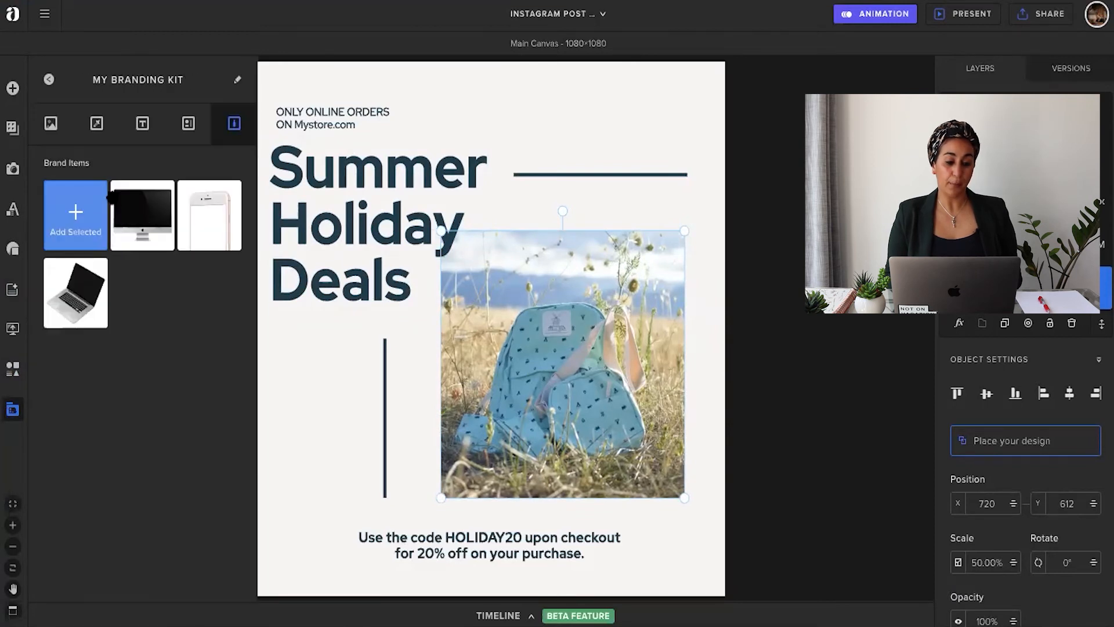
pyautogui.click(51, 123)
pyautogui.click(96, 124)
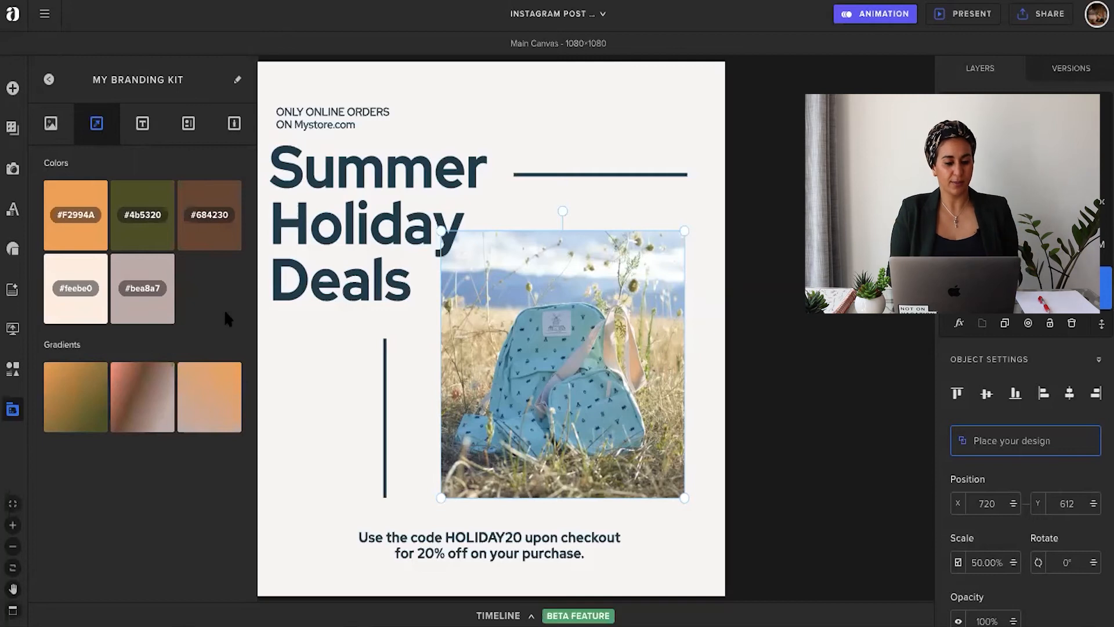
pyautogui.click(142, 123)
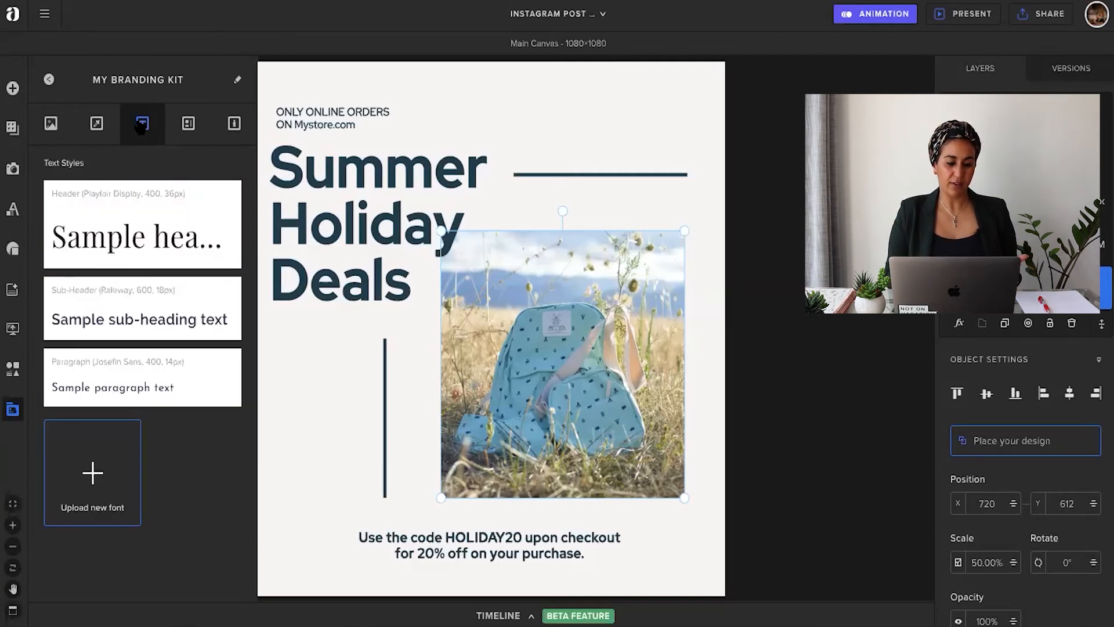
pyautogui.click(188, 131)
pyautogui.click(234, 127)
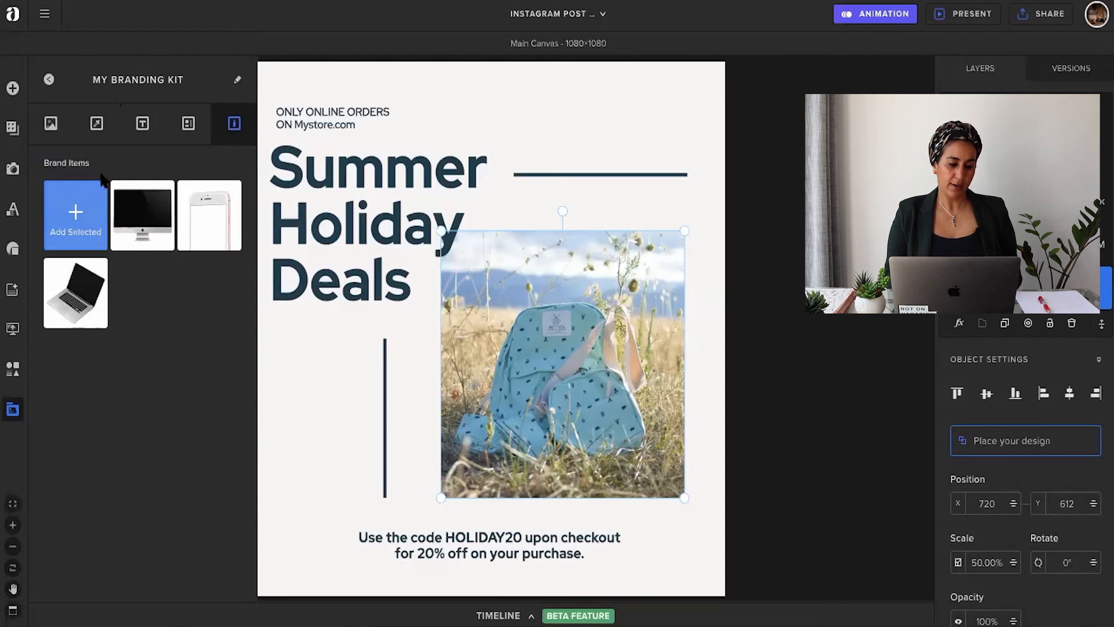
# Step: Return to the list of brands and reopen MY BRANDING KIT TEST
pyautogui.click(49, 79)
pyautogui.click(112, 152)
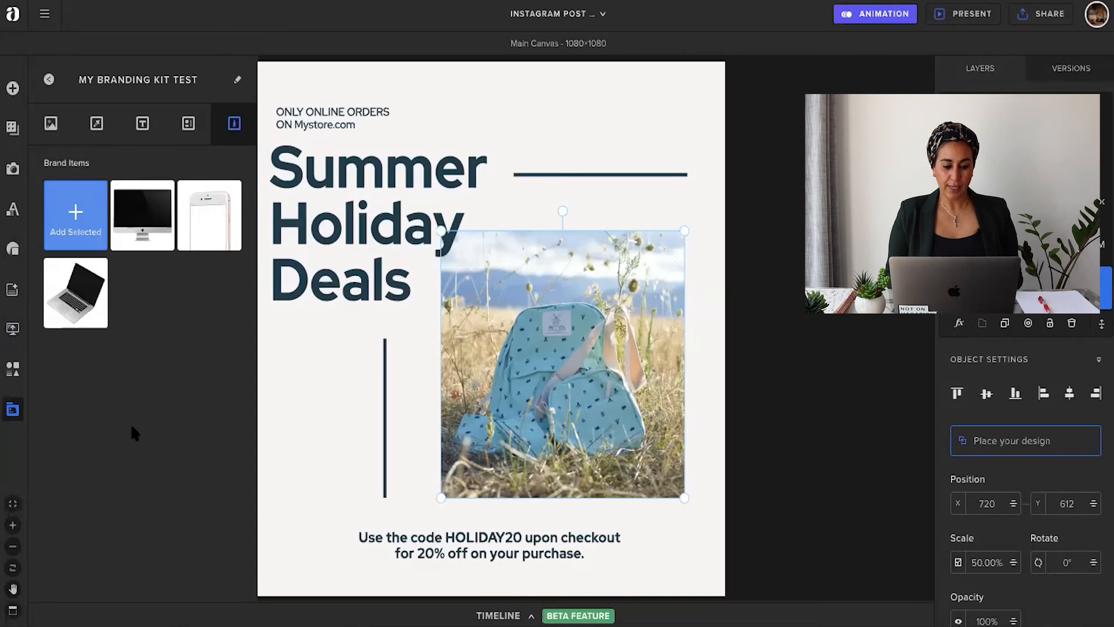
# Step: Set the canvas background to the pale peach color from the My Branding Kit palette
pyautogui.click(578, 130)
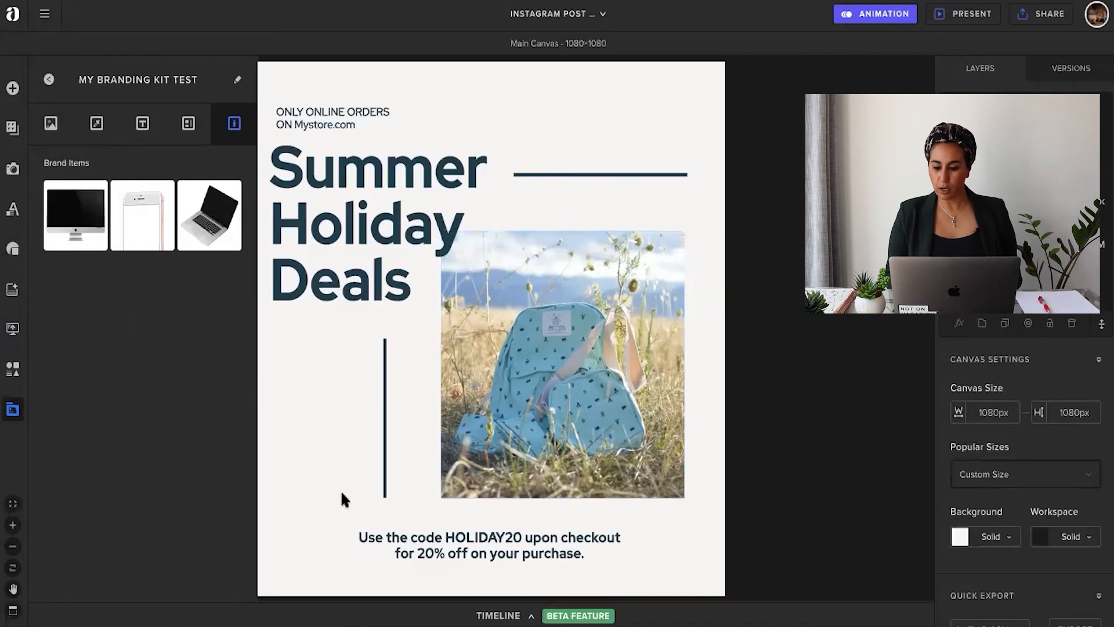
pyautogui.click(1004, 538)
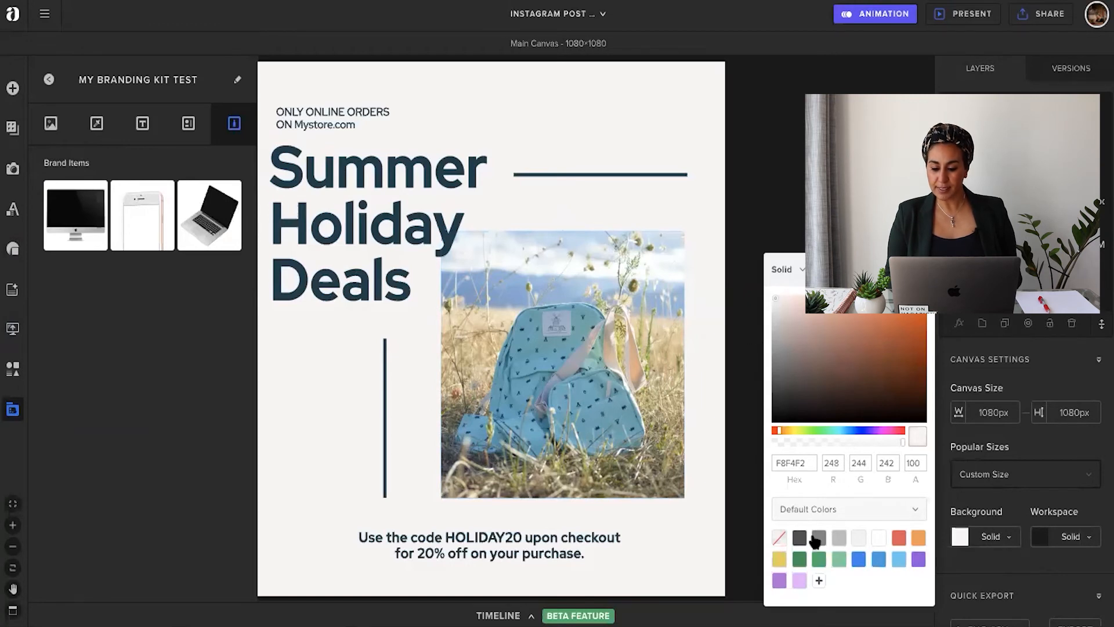
pyautogui.click(917, 512)
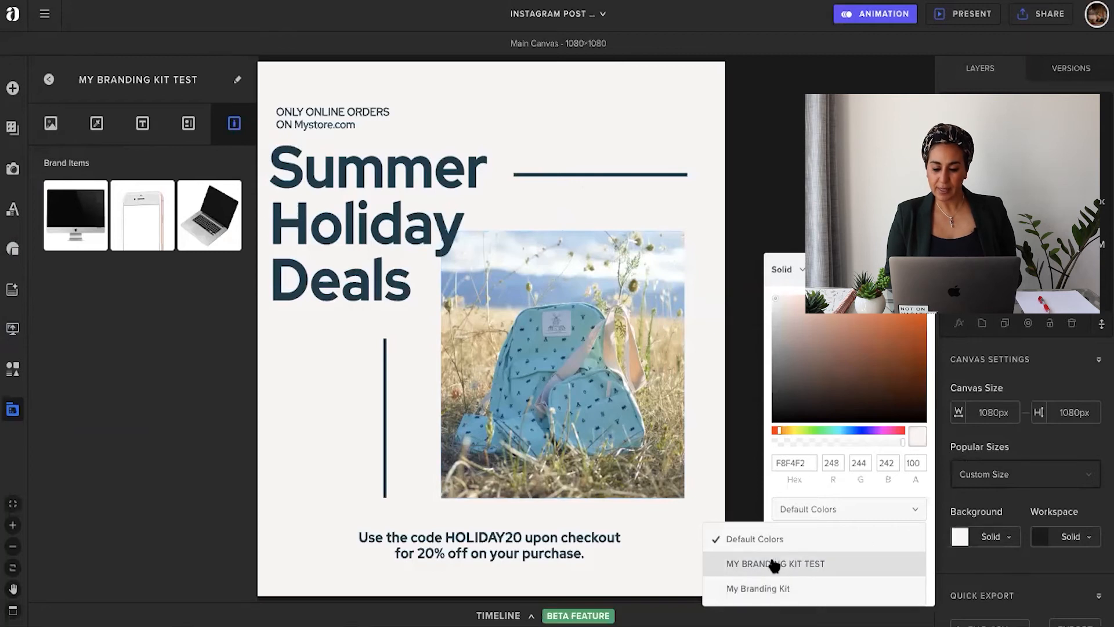
pyautogui.click(771, 591)
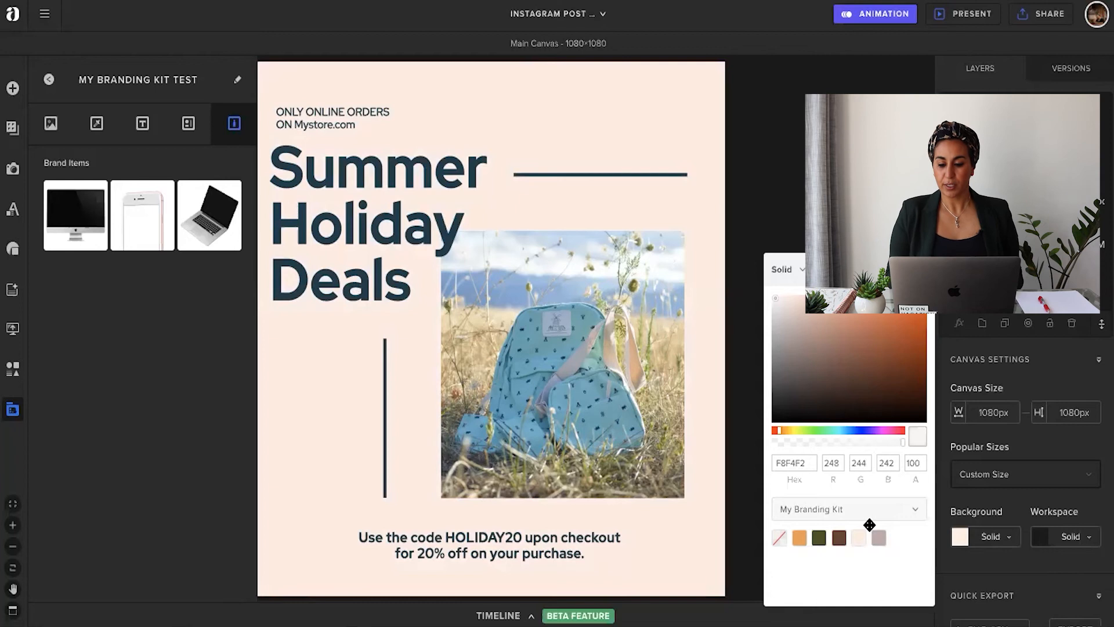
pyautogui.click(765, 198)
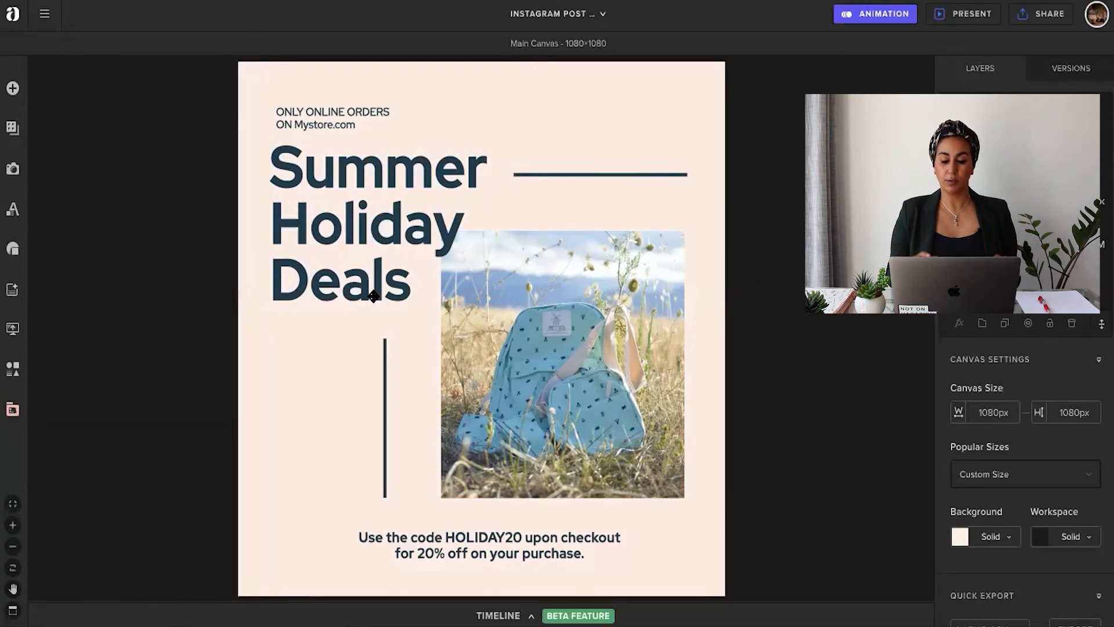
# Step: Replace the backpack photo with the laptop brand item, scaled to 33% and placed to the right of the vertical line
pyautogui.click(524, 371)
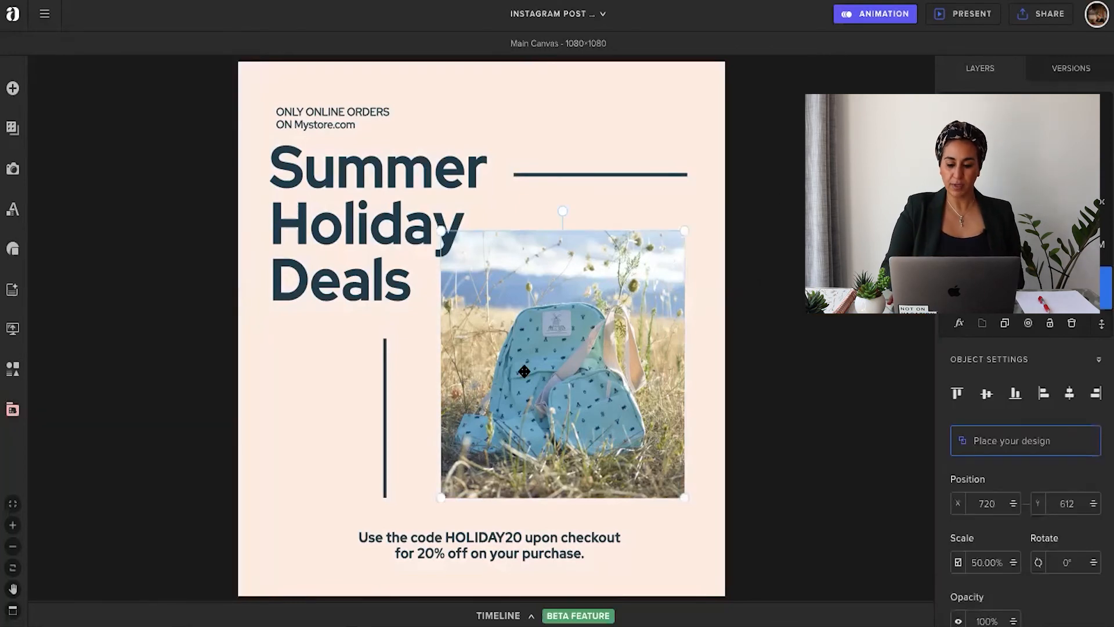
pyautogui.press('Delete')
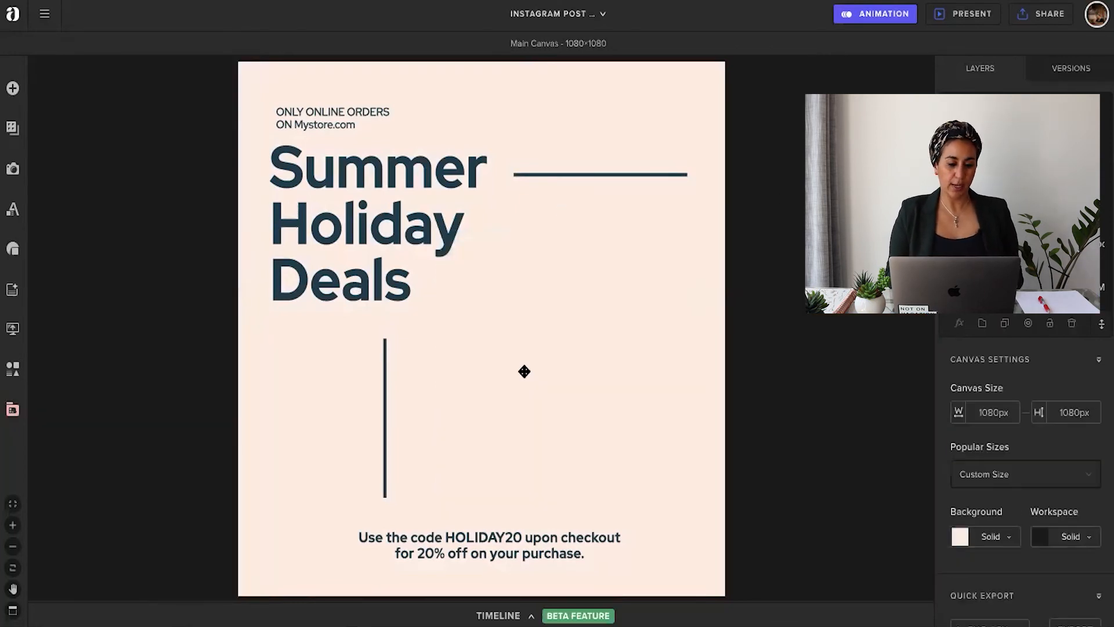
pyautogui.click(12, 410)
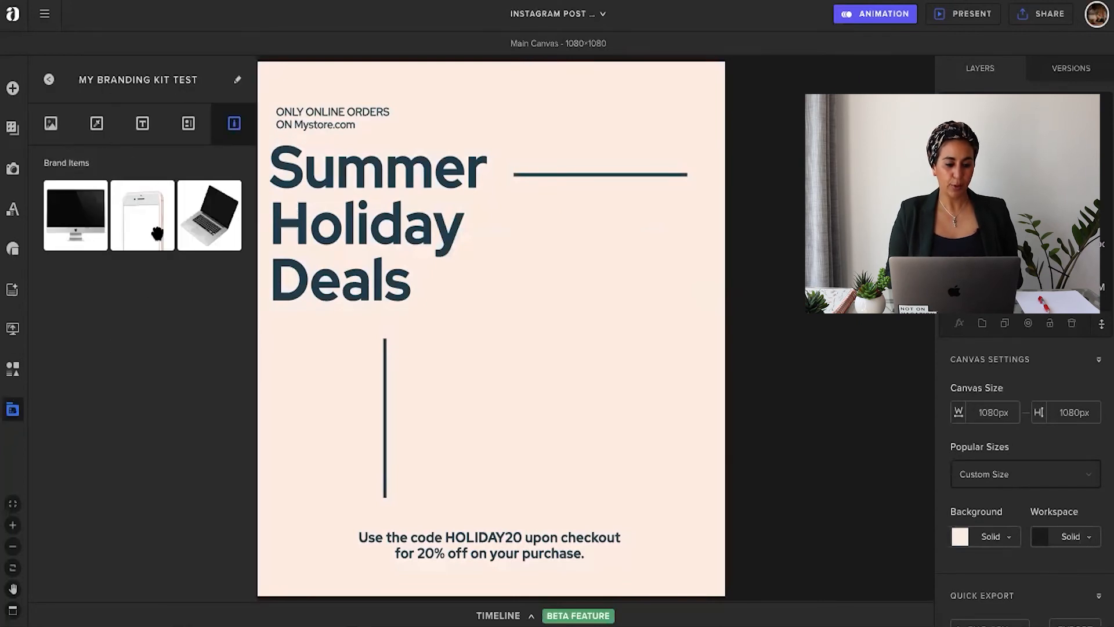
pyautogui.click(199, 233)
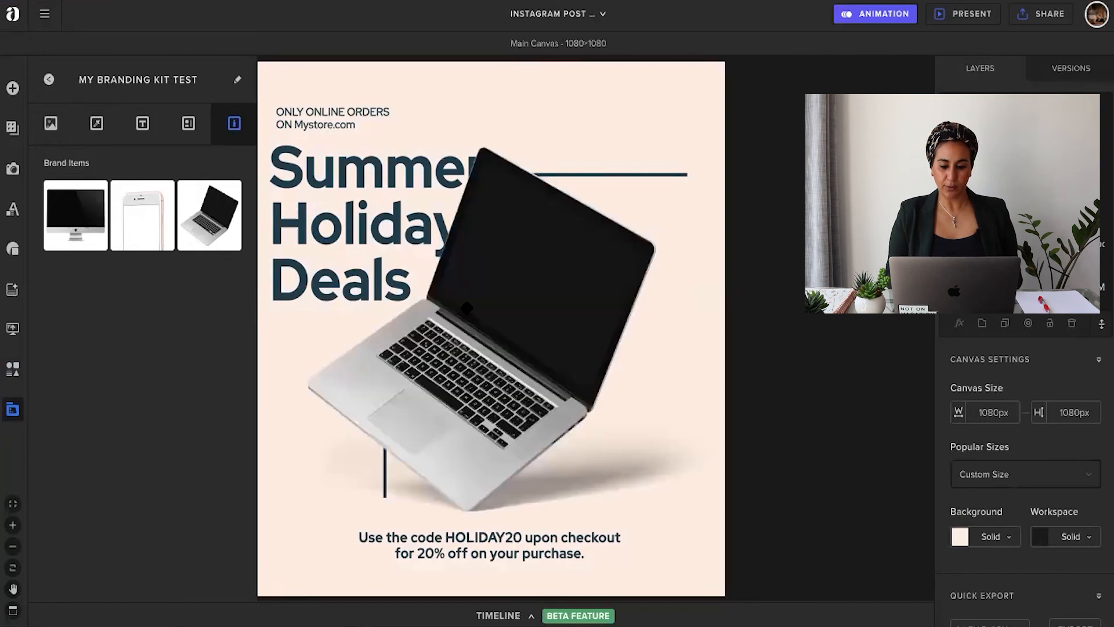
pyautogui.moveTo(367, 145); pyautogui.dragTo(442, 203)
pyautogui.moveTo(556, 319); pyautogui.dragTo(548, 320)
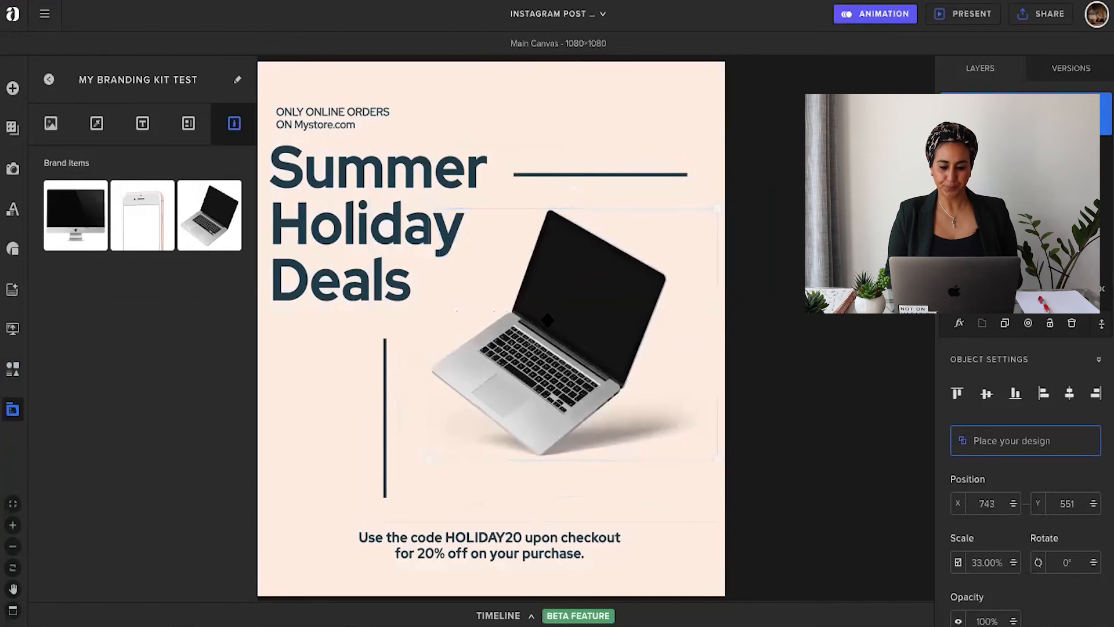
pyautogui.click(800, 270)
# Step: Delete the Summer Holiday Deals heading and place the kit's Playfair Display Header text style in its spot
pyautogui.click(322, 210)
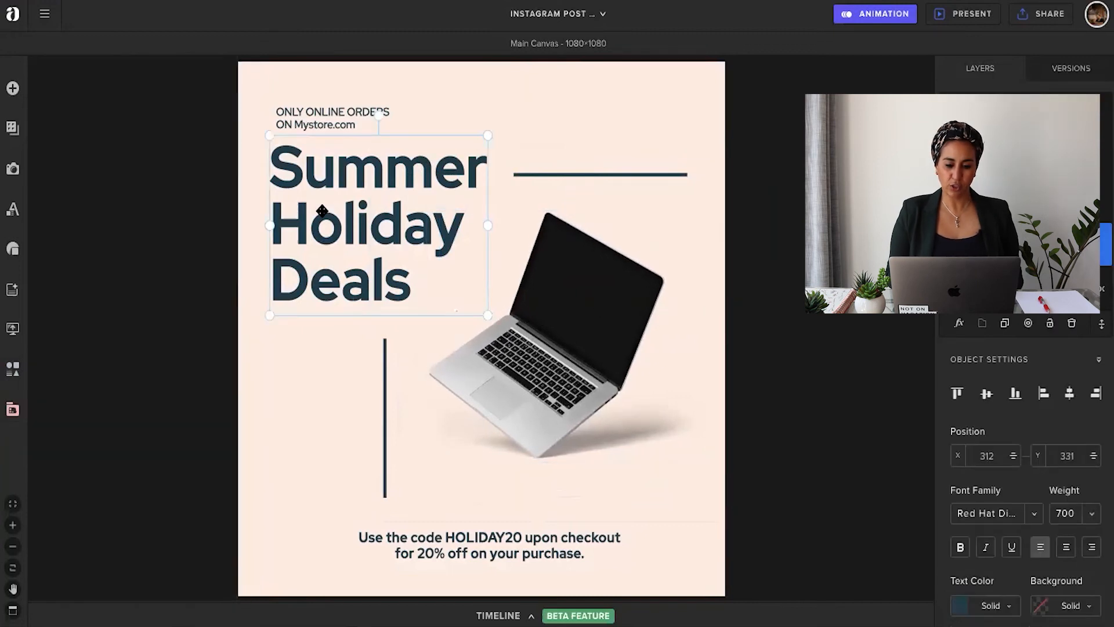
pyautogui.press('Delete')
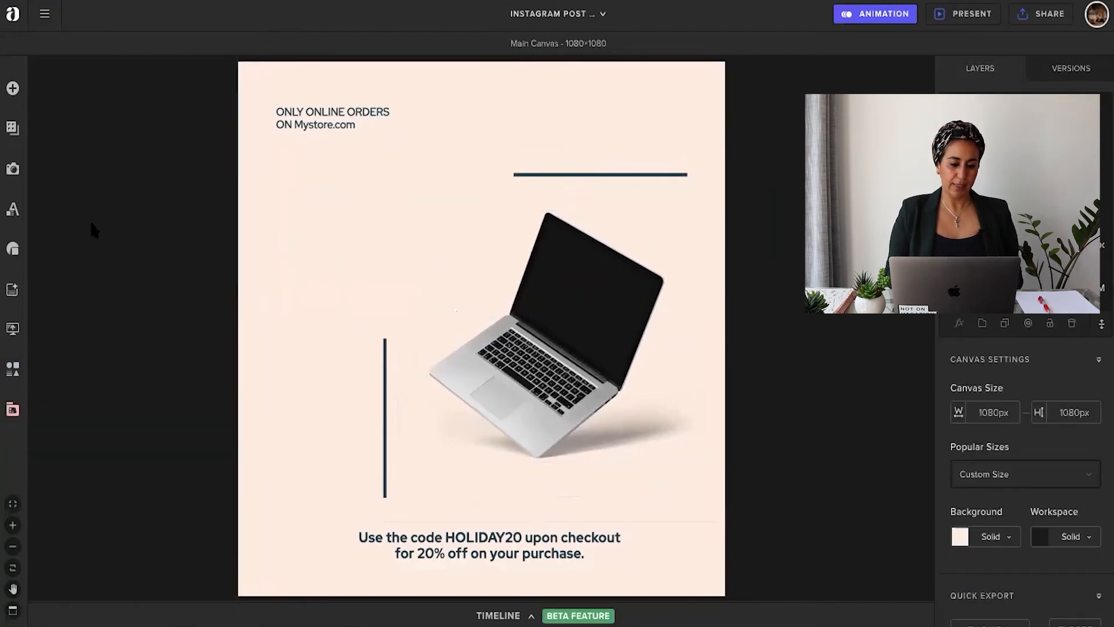
pyautogui.click(13, 409)
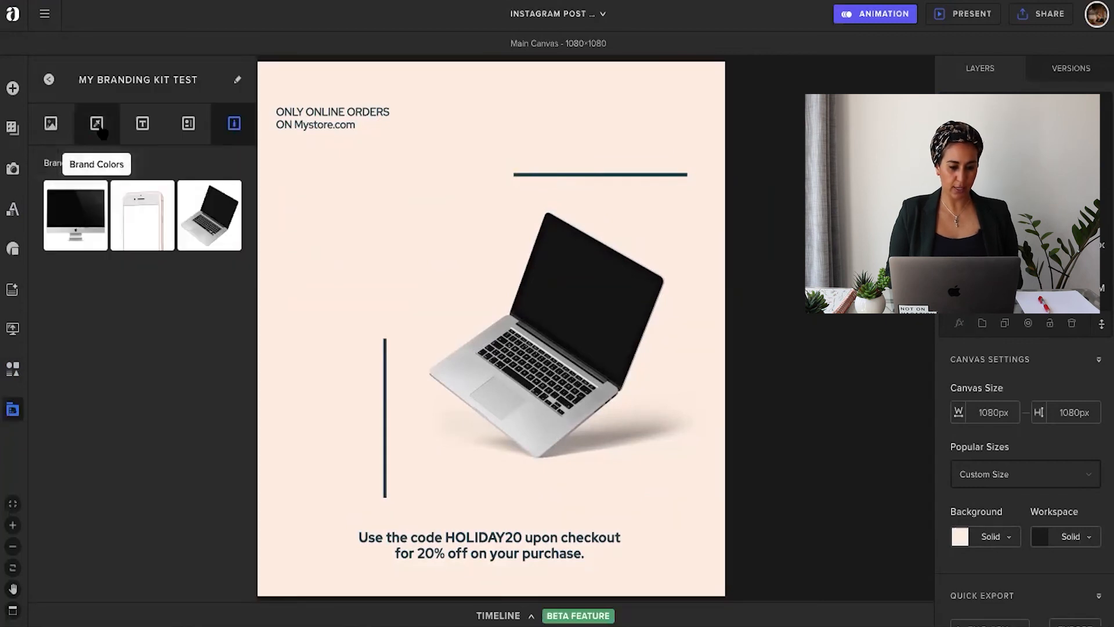
pyautogui.click(141, 133)
pyautogui.moveTo(136, 256); pyautogui.dragTo(274, 183)
# Step: Enter "CONTEST GIVEWAY" and "WIN A FREE LAPTOP!" as the two-line header, and move it to about X 524, Y 264
pyautogui.doubleClick(428, 184)
pyautogui.write('CONTEST')
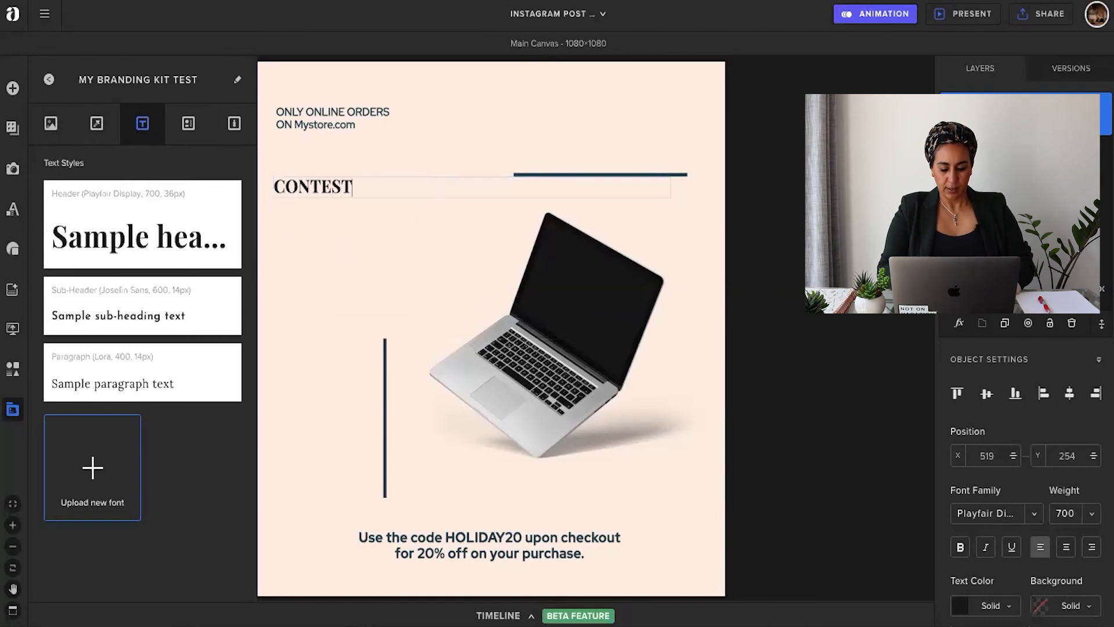
pyautogui.write(' GIVEWAY')
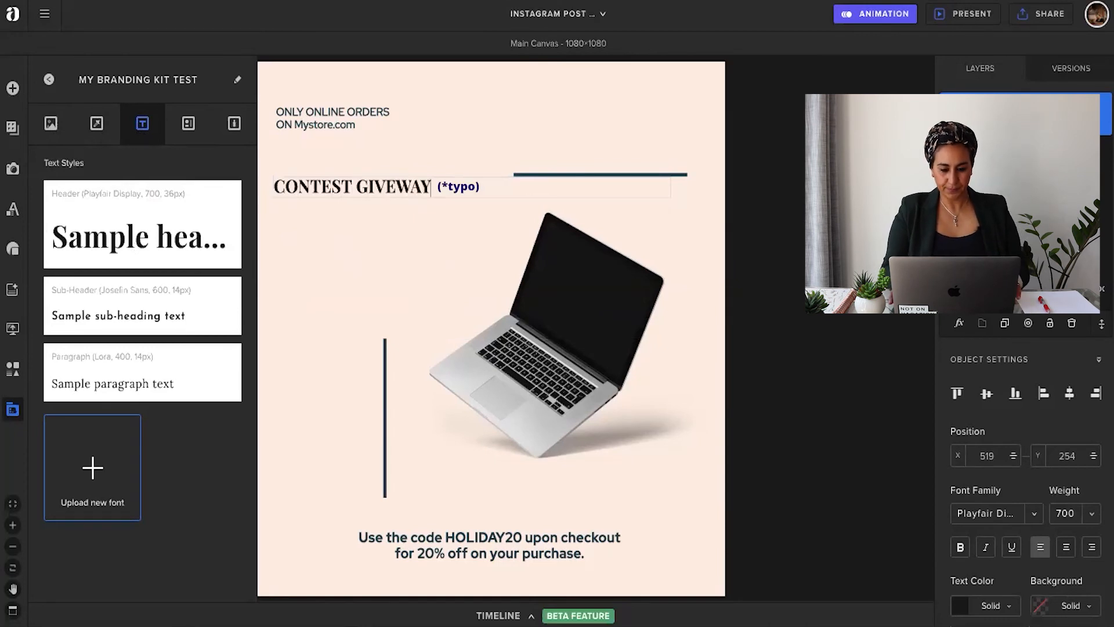
pyautogui.press('Return')
pyautogui.write('WIN')
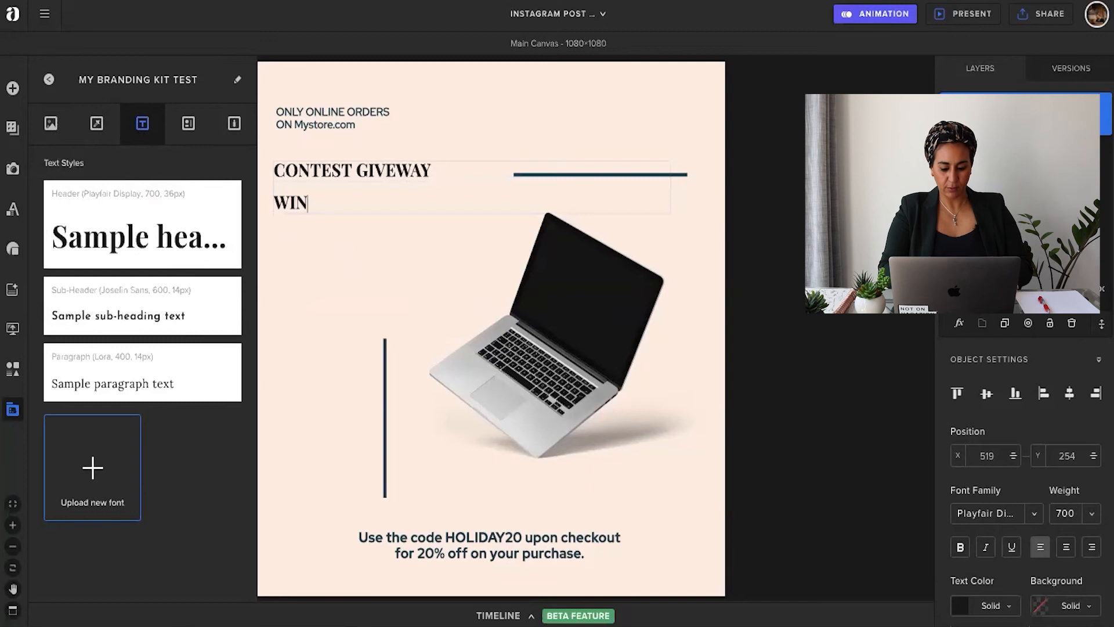
pyautogui.write(' A FREE LA')
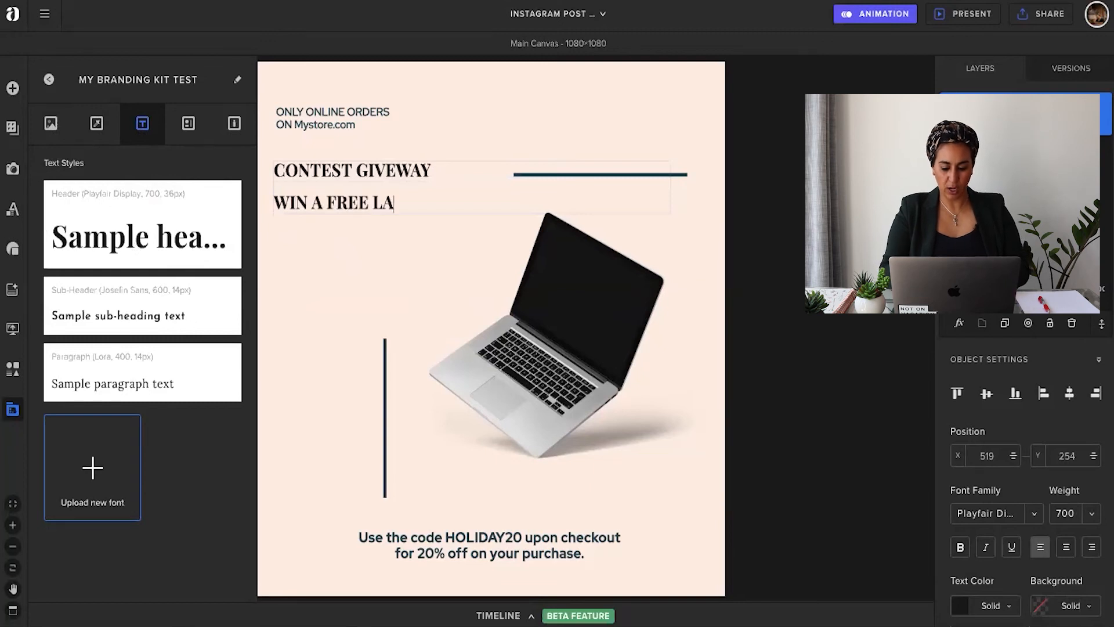
pyautogui.write('PTOP!')
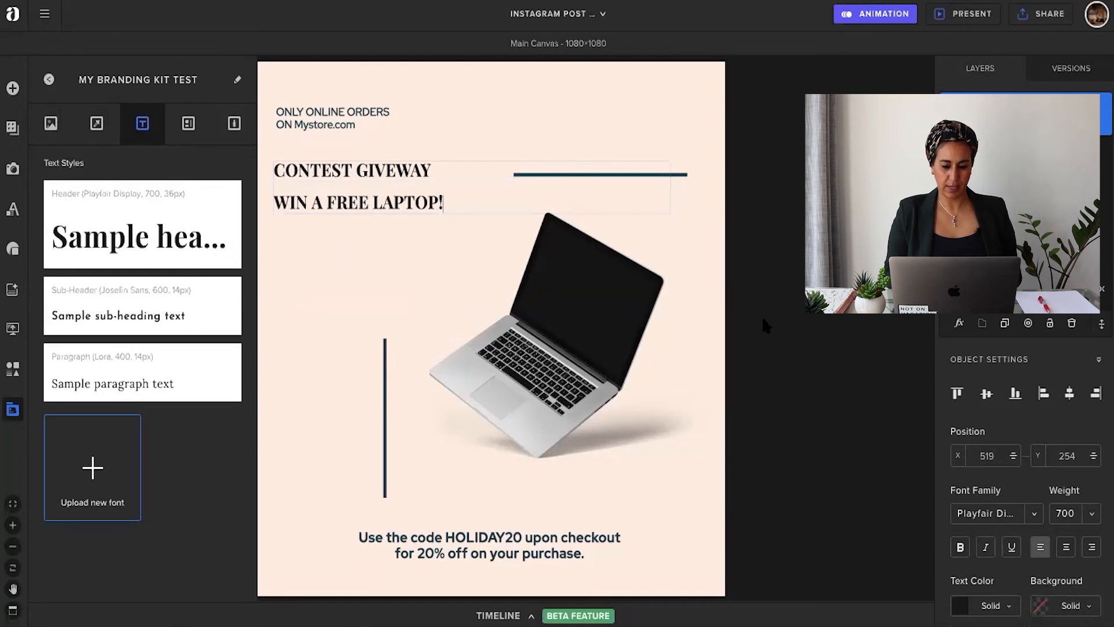
pyautogui.click(418, 279)
pyautogui.moveTo(390, 185)
pyautogui.mouseDown()
pyautogui.moveTo(377, 183)
pyautogui.moveTo(393, 189)
pyautogui.mouseUp()
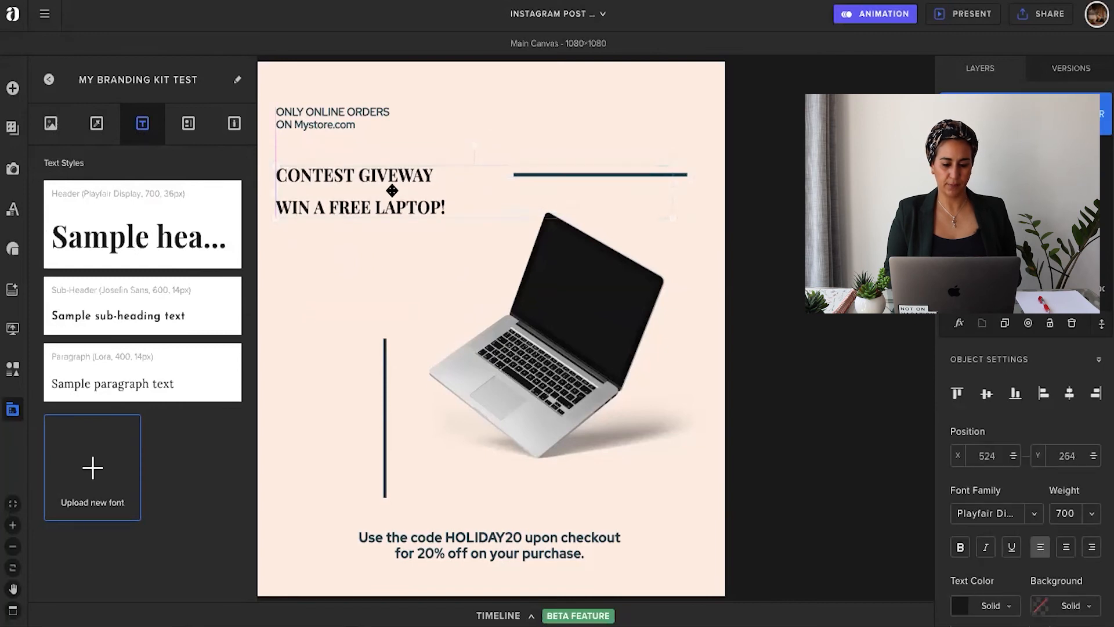
pyautogui.click(384, 261)
# Step: Delete the online orders text and replace the discount code message with "CHECK THE DETAILS BELOW TO ENTER THE CONTEST"
pyautogui.click(341, 118)
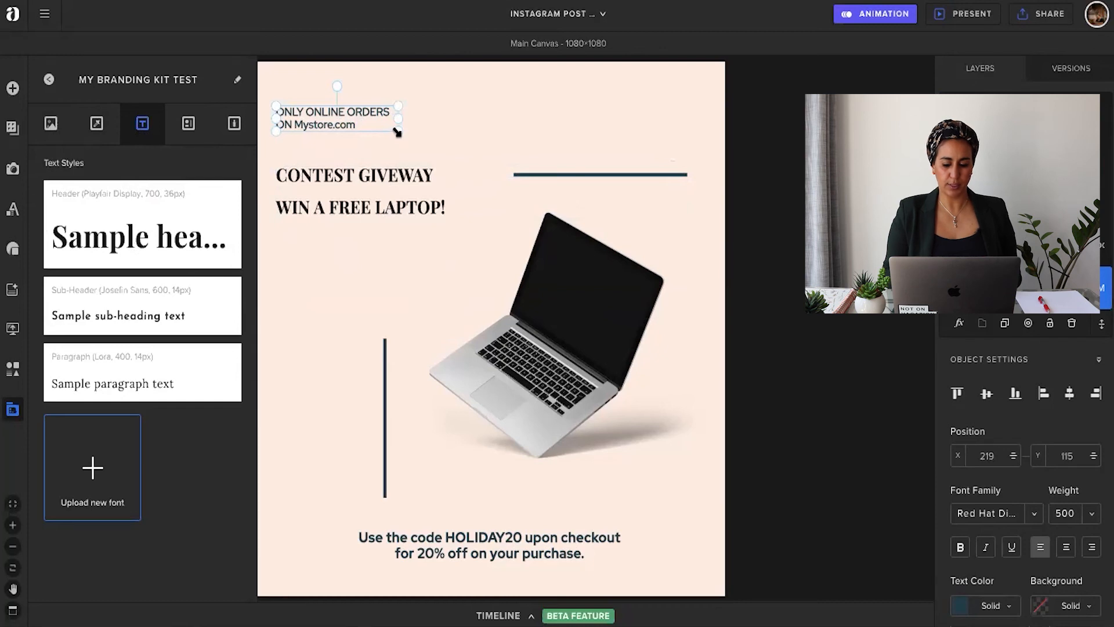
pyautogui.press('Delete')
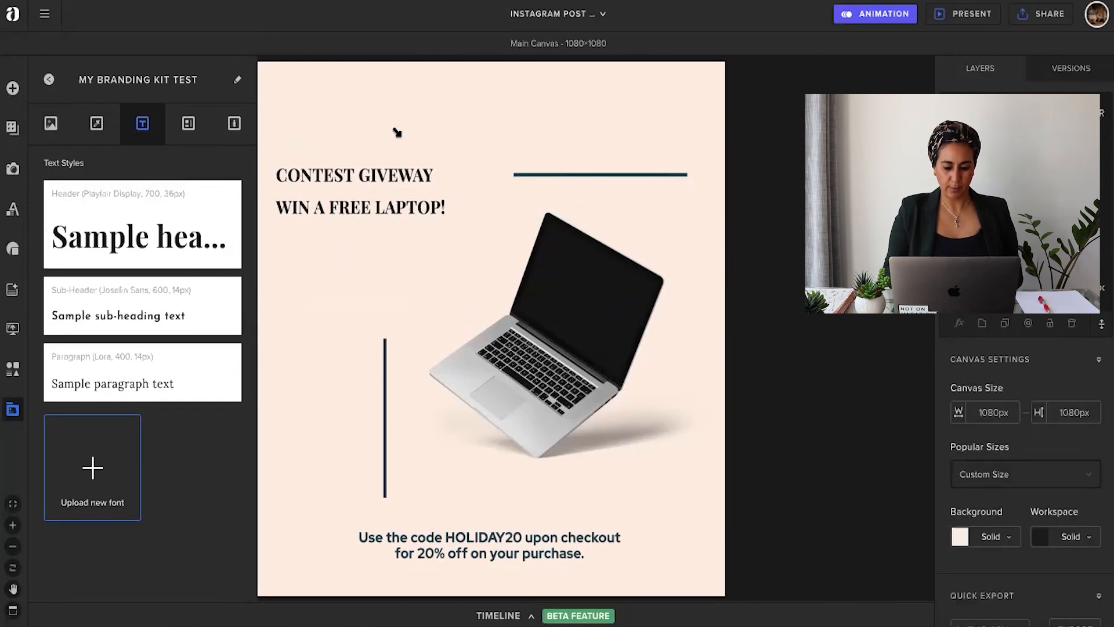
pyautogui.click(436, 553)
pyautogui.click(529, 550)
pyautogui.moveTo(576, 551); pyautogui.dragTo(354, 530)
pyautogui.write('CHECJ')
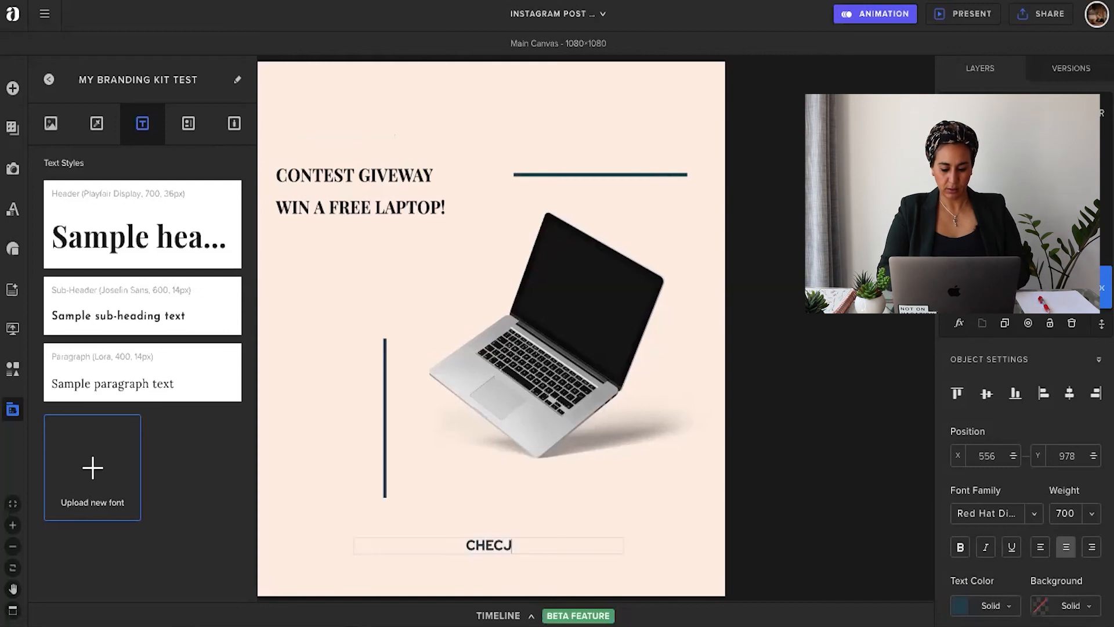
pyautogui.press('BackSpace')
pyautogui.write('K THE')
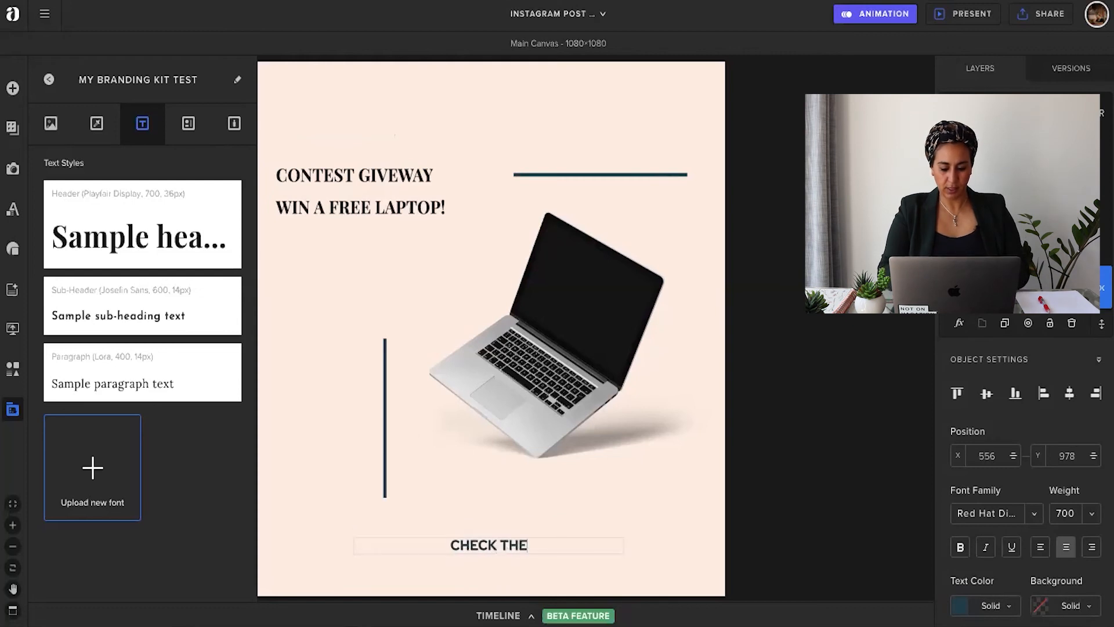
pyautogui.write(' DETAILS BELOW ')
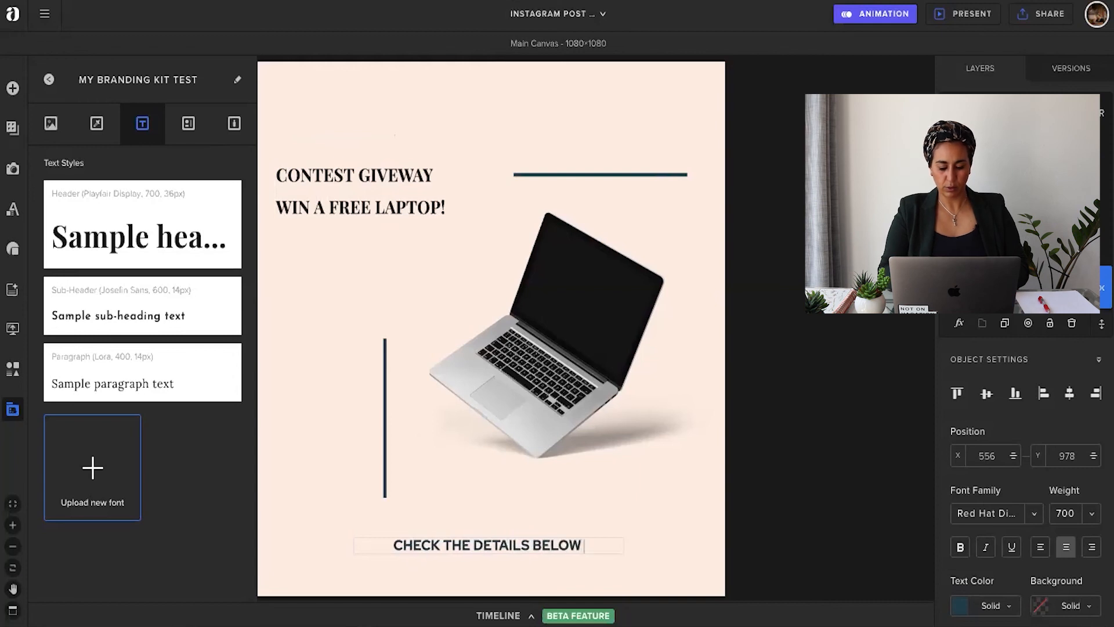
pyautogui.write('TO ENTER TH')
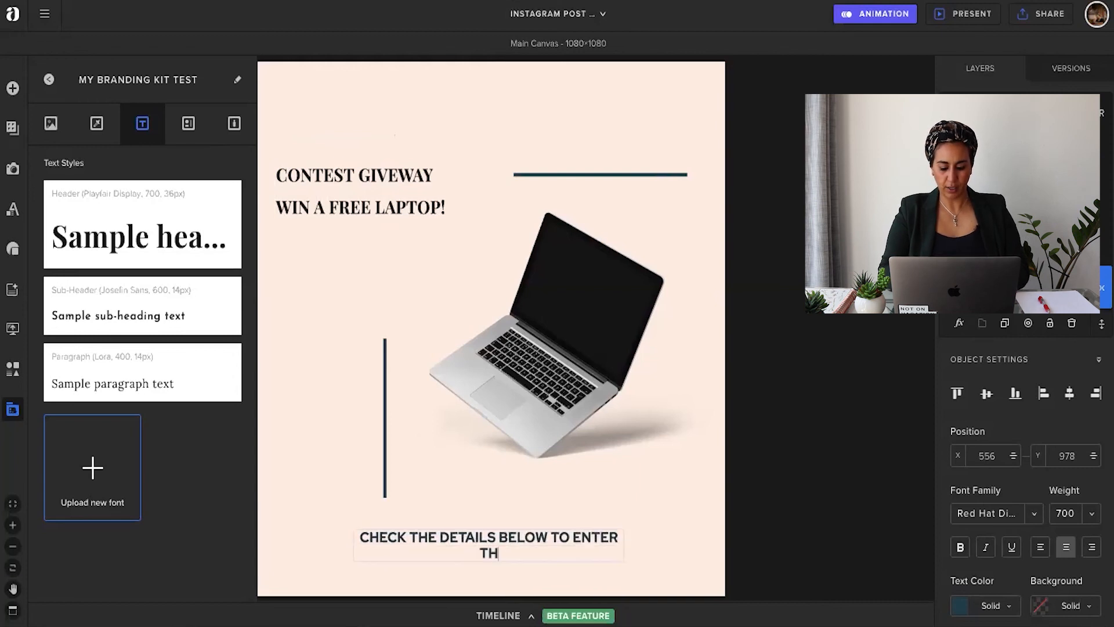
pyautogui.write('E CONTEST')
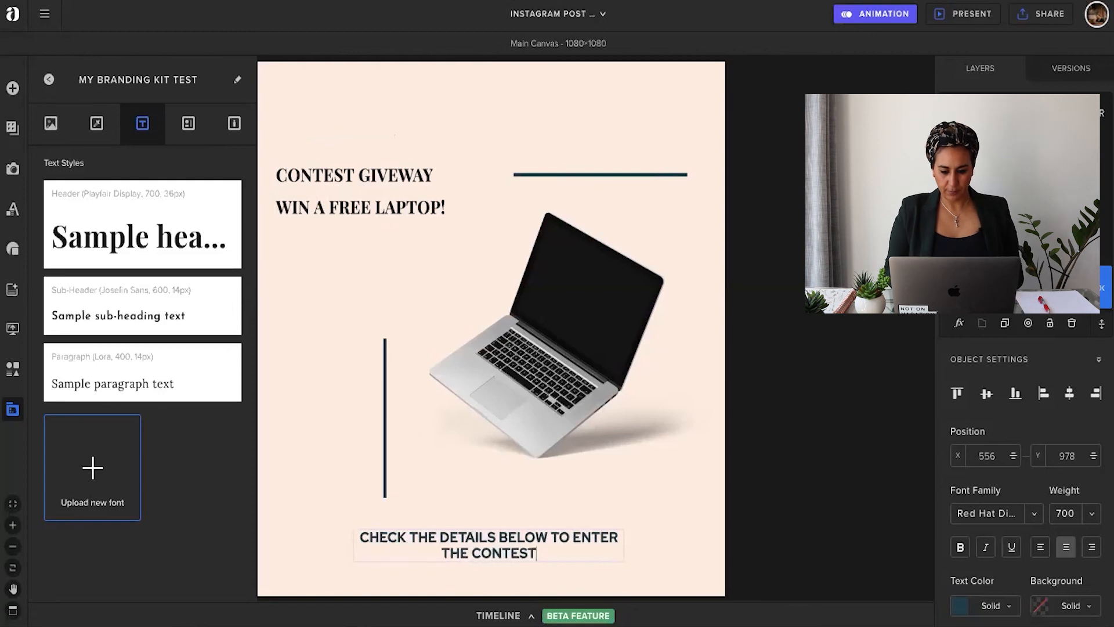
# Step: Widen the contest details text box to fit one line, and move it down to about X 554, Y 1009
pyautogui.click(659, 528)
pyautogui.click(595, 550)
pyautogui.moveTo(625, 547); pyautogui.dragTo(673, 549)
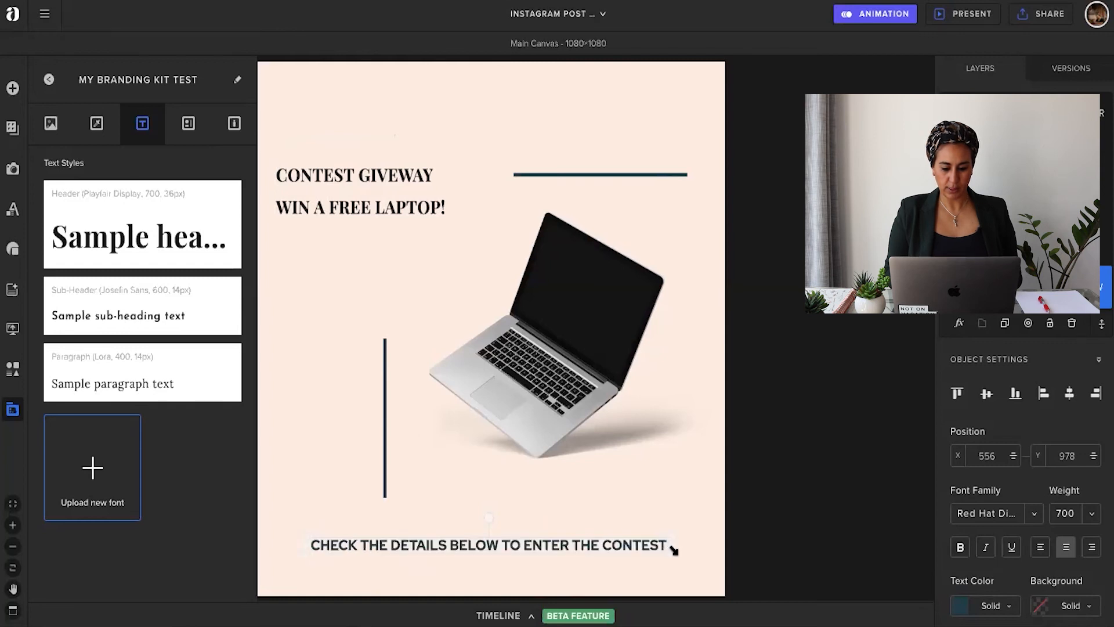
pyautogui.click(682, 494)
pyautogui.moveTo(592, 548); pyautogui.dragTo(592, 564)
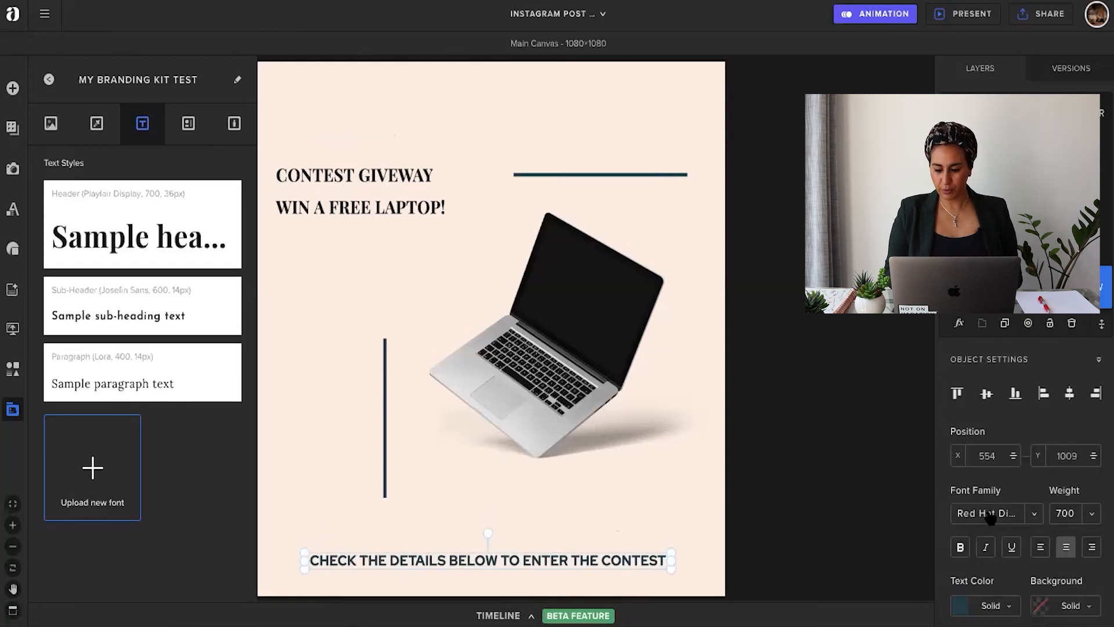
# Step: Change the font of the contest details line to Playfair Display
pyautogui.click(1036, 513)
pyautogui.scroll(-3, 1025, 582)
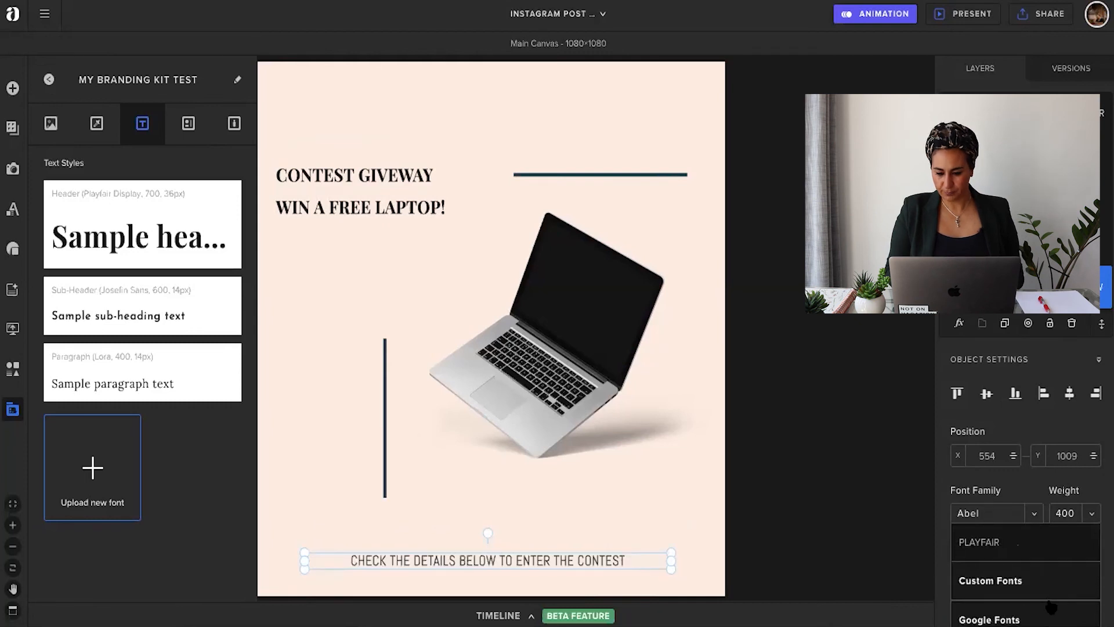
pyautogui.scroll(-2, 1051, 606)
pyautogui.click(1027, 557)
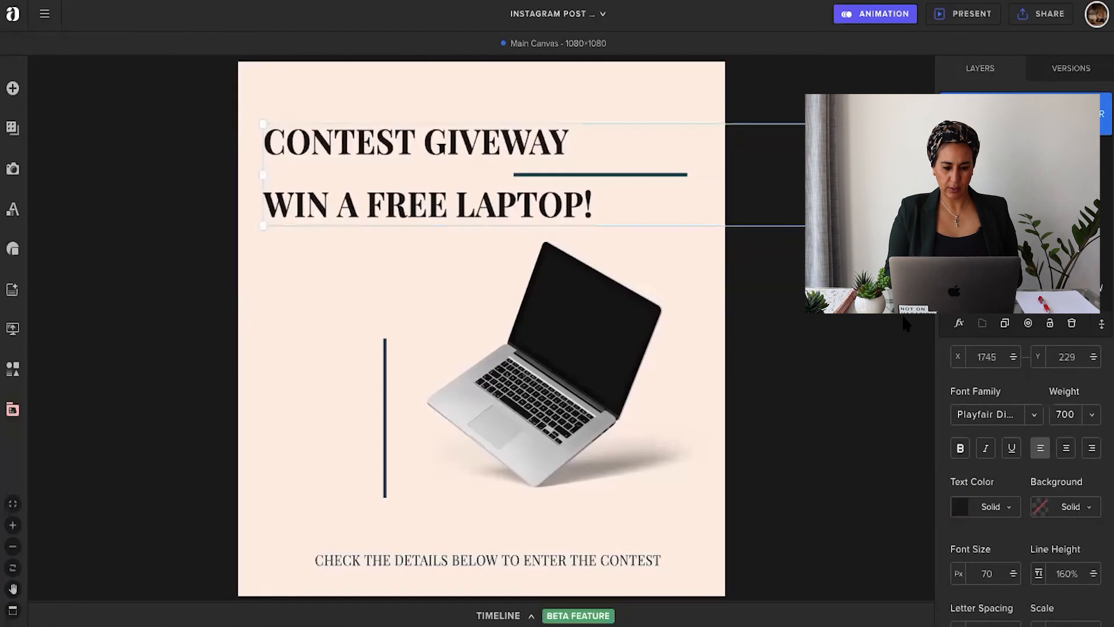
pyautogui.click(889, 315)
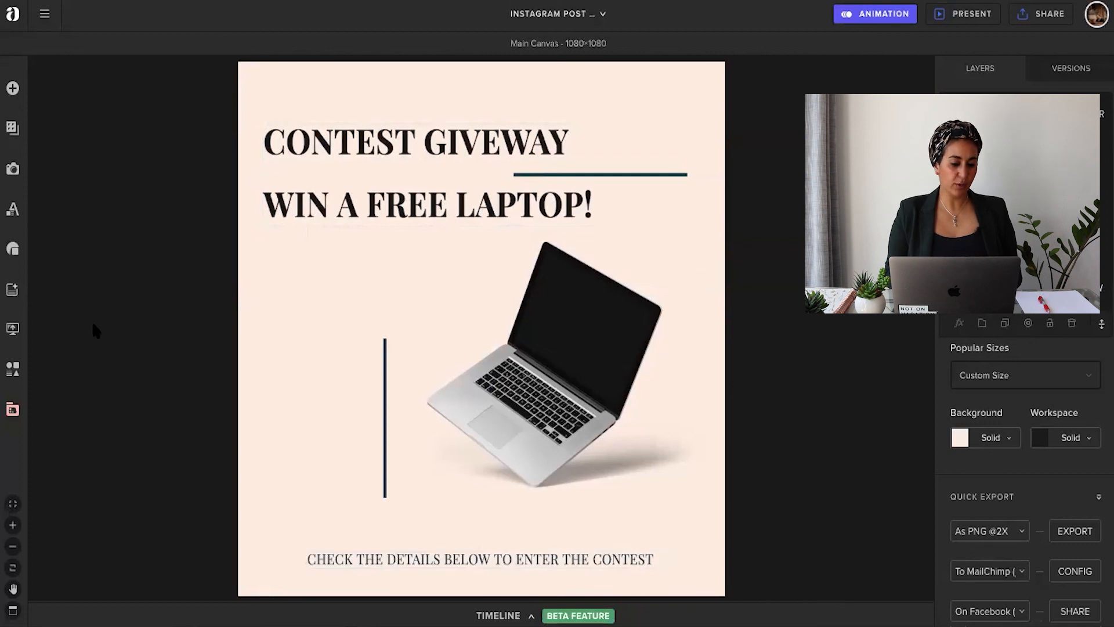
# Step: Add the kit's logo above the contest details line, left of the vertical line, scaled to 93% at about X 231, Y 871
pyautogui.click(12, 410)
pyautogui.click(51, 125)
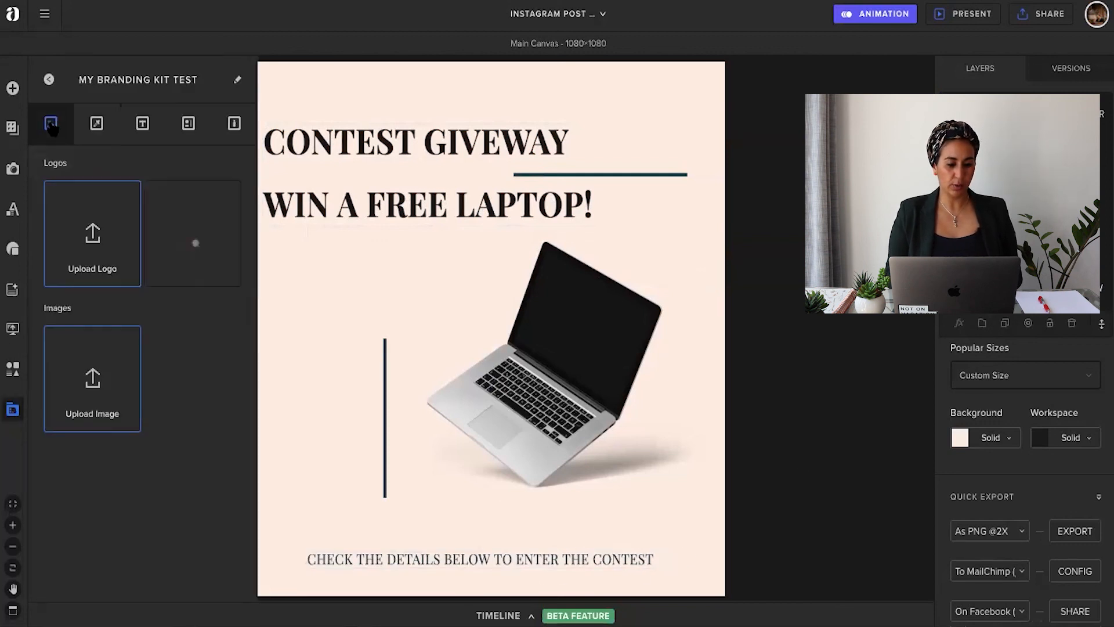
pyautogui.moveTo(172, 252); pyautogui.dragTo(311, 497)
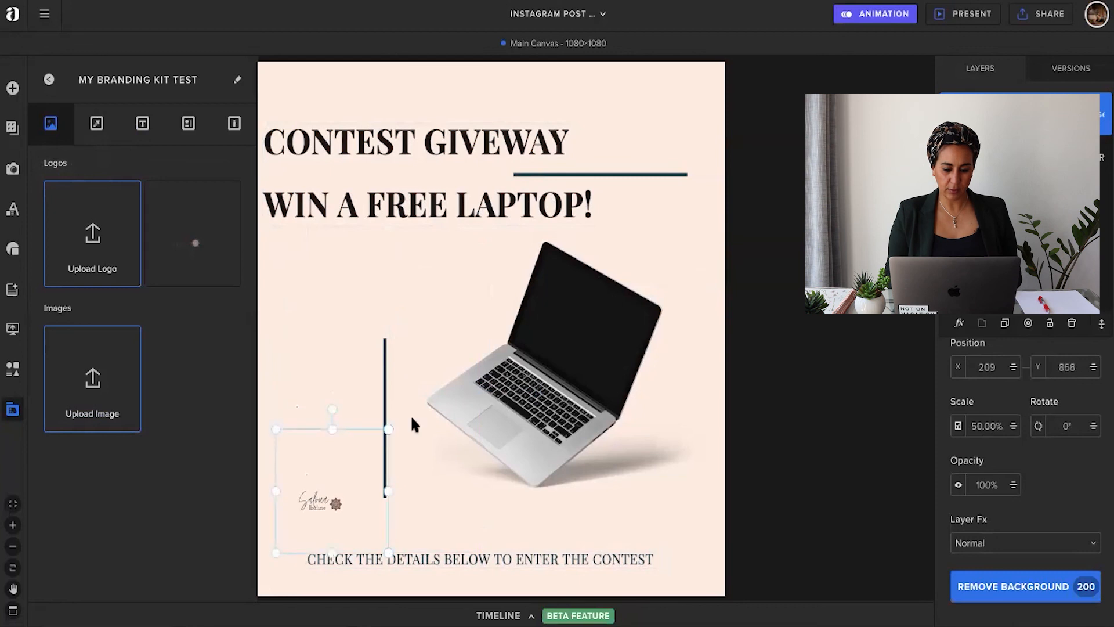
pyautogui.moveTo(392, 426); pyautogui.dragTo(438, 375)
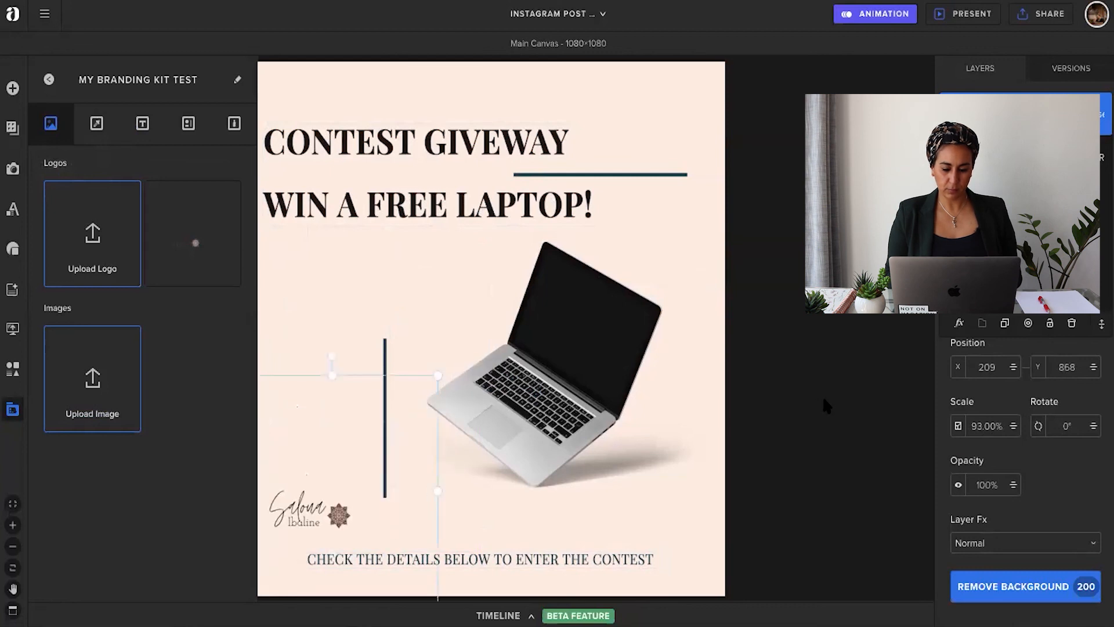
pyautogui.click(827, 406)
pyautogui.moveTo(296, 511); pyautogui.dragTo(306, 513)
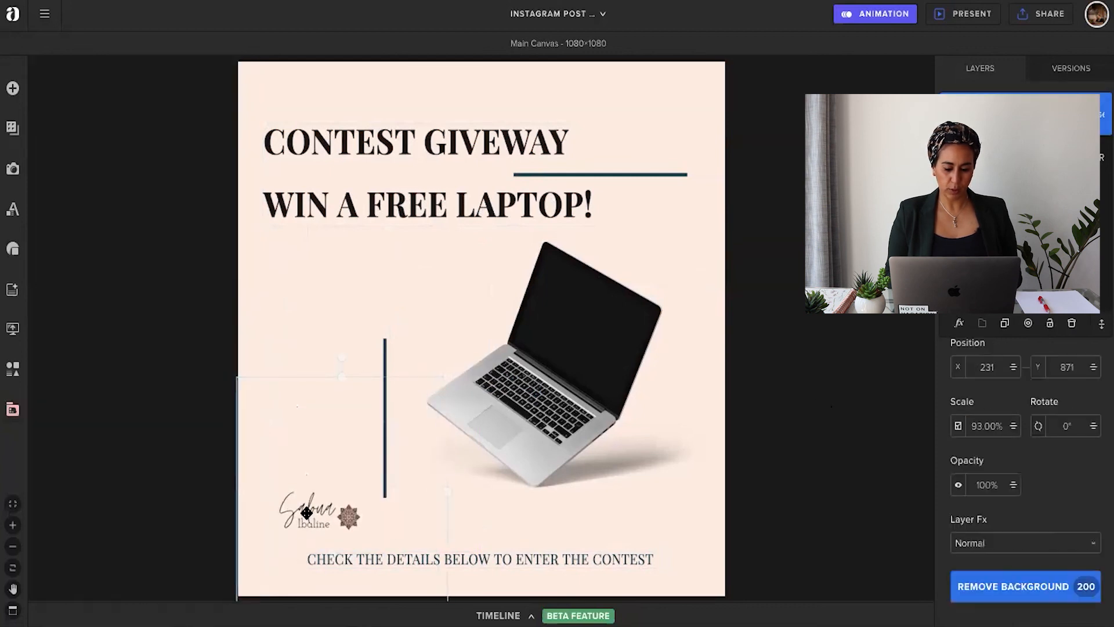
pyautogui.click(871, 375)
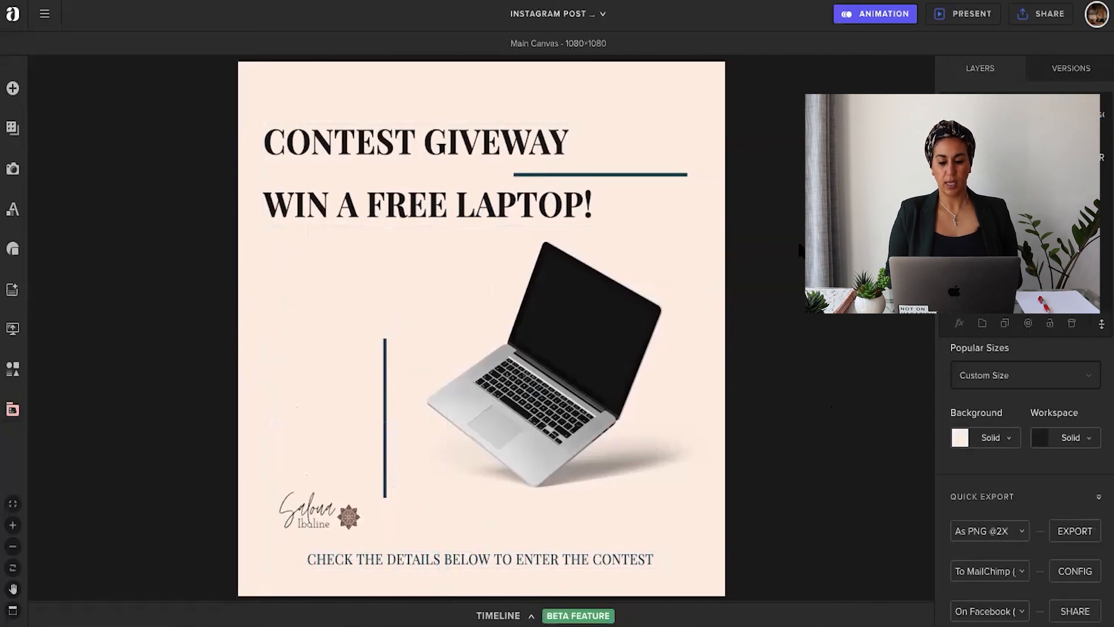